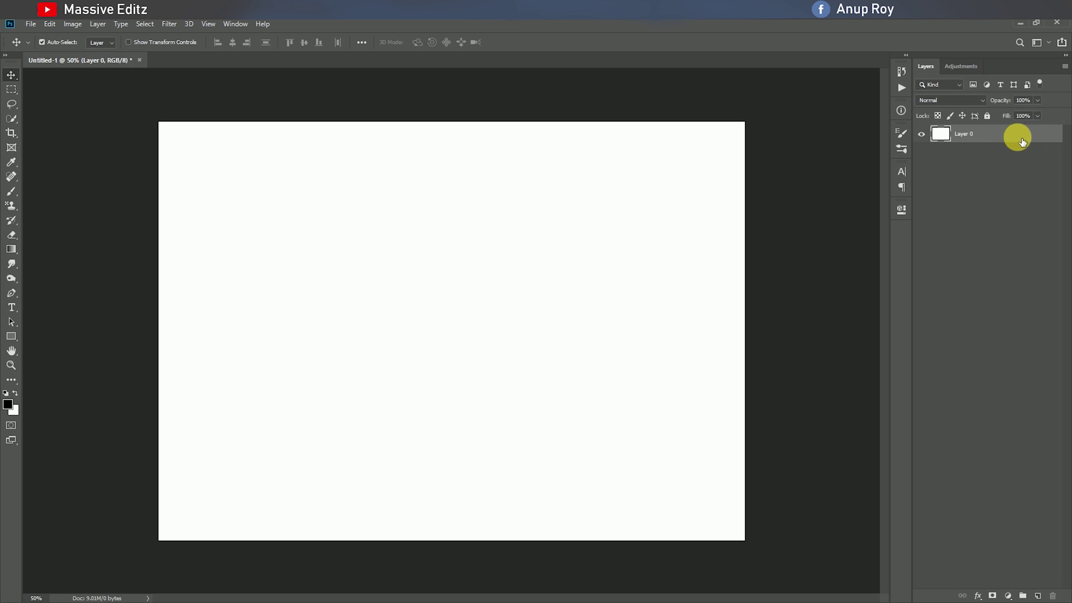
# Add a Gradient Map adjustment layer above the white layers, using the violet-to-orange preset
pyautogui.click(1008, 596)
pyautogui.click(1000, 583)
pyautogui.press('x')
pyautogui.click(873, 245)
pyautogui.click(820, 273)
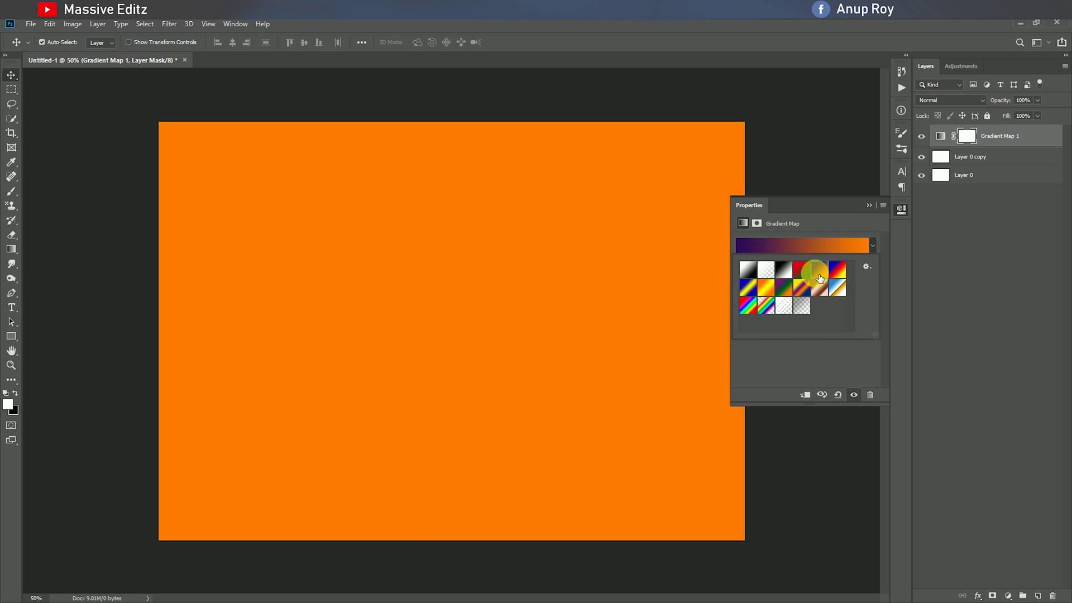
# Set the gradient map's end colour stop to light pink ecbfd4
pyautogui.click(841, 244)
pyautogui.doubleClick(643, 310)
pyautogui.moveTo(880, 179); pyautogui.dragTo(880, 146)
pyautogui.click(803, 137)
pyautogui.moveTo(805, 137)
pyautogui.mouseDown()
pyautogui.moveTo(770, 139)
pyautogui.moveTo(756, 156)
pyautogui.mouseUp()
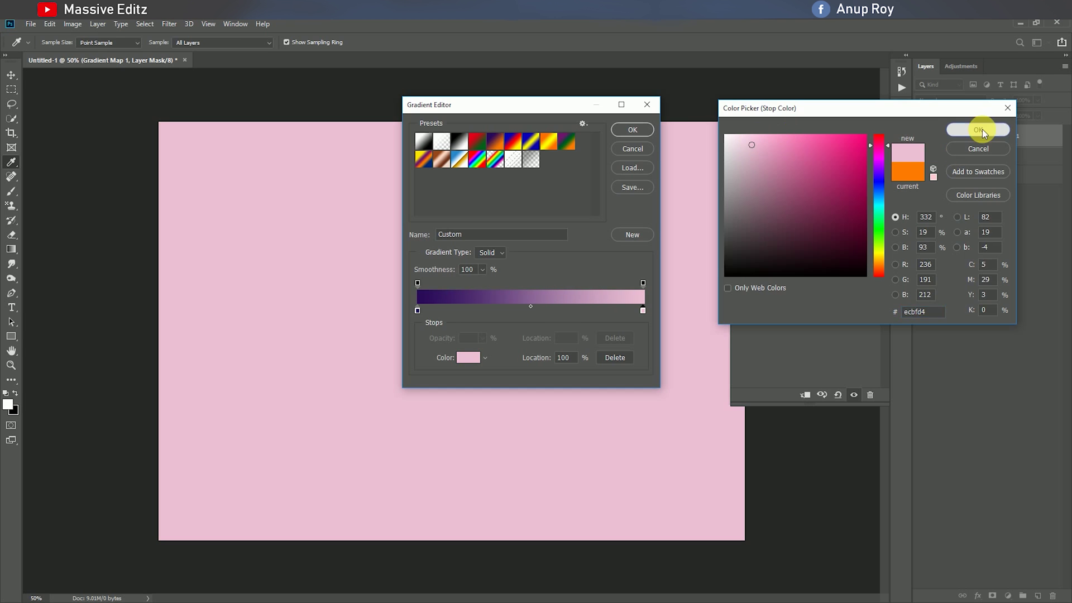
pyautogui.click(971, 129)
pyautogui.press('Return')
pyautogui.click(869, 205)
# Draw a black floor line about 1720 × 10 px near the canvas's lower edge and shift it slightly left
pyautogui.click(14, 337)
pyautogui.moveTo(221, 509)
pyautogui.mouseDown()
pyautogui.moveTo(719, 513)
pyautogui.moveTo(701, 511)
pyautogui.mouseUp()
pyautogui.click(746, 278)
pyautogui.click(745, 334)
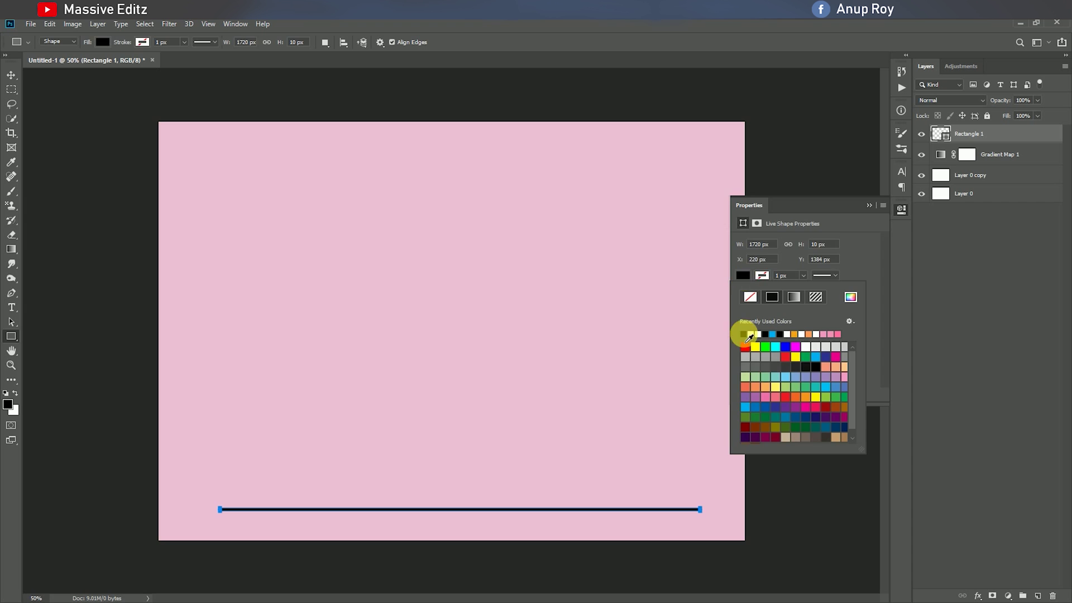
pyautogui.click(869, 206)
pyautogui.click(10, 75)
pyautogui.moveTo(404, 509); pyautogui.dragTo(389, 511)
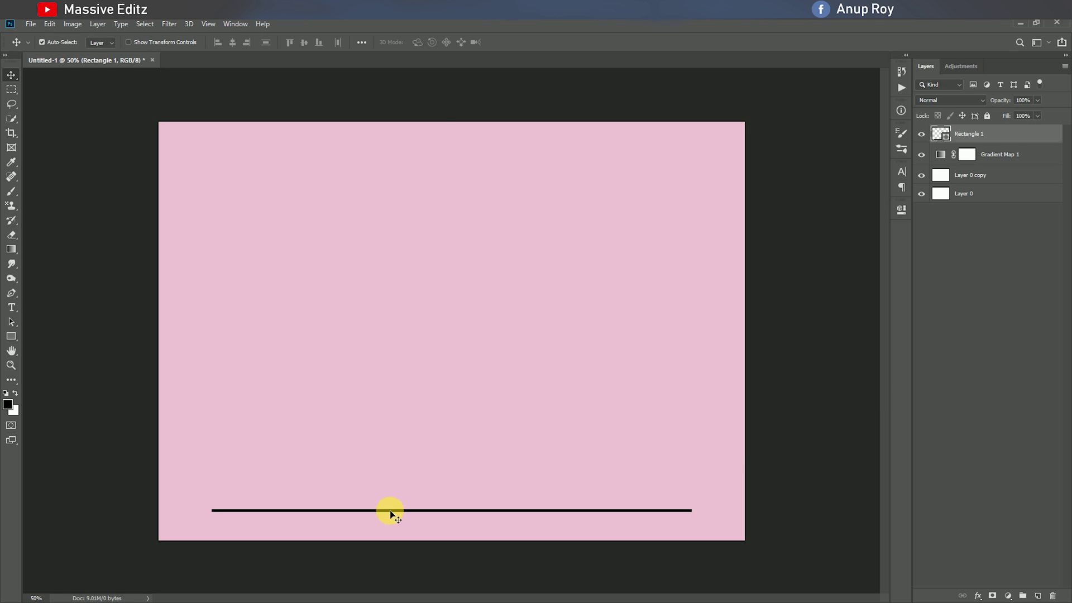
# Draw a tabletop rectangle about 1126 × 32 px above the floor line, with a white fill and black stroke
pyautogui.click(10, 336)
pyautogui.moveTo(270, 380); pyautogui.dragTo(584, 389)
pyautogui.click(744, 275)
pyautogui.click(758, 334)
pyautogui.click(765, 275)
pyautogui.click(751, 334)
# Set the tabletop's stroke width to 2 px and move it right to sit centrally above the floor line
pyautogui.click(803, 276)
pyautogui.moveTo(790, 287); pyautogui.dragTo(804, 289)
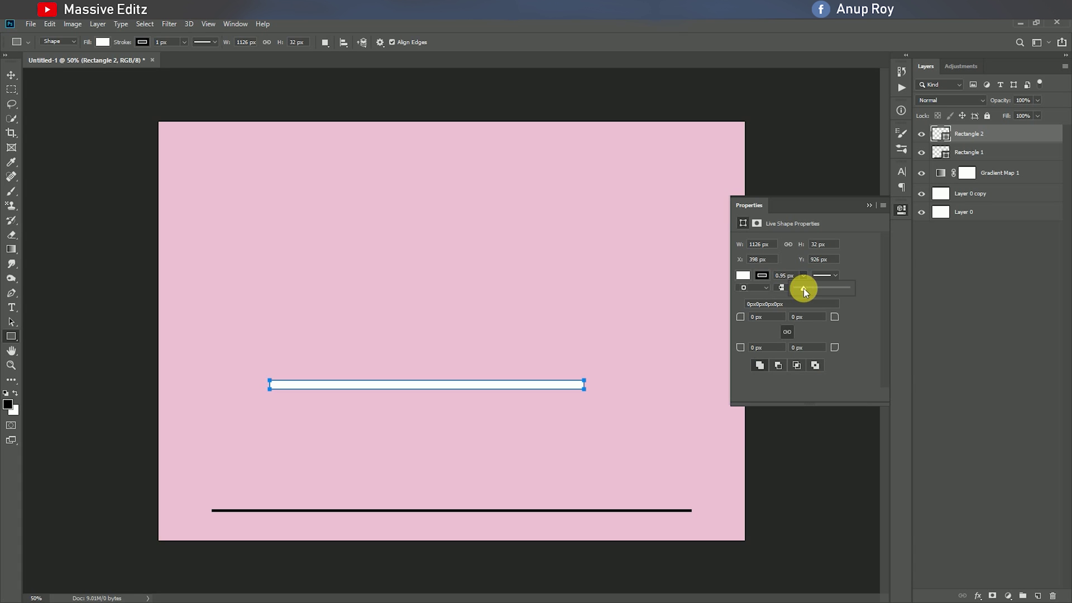
pyautogui.click(868, 209)
pyautogui.press('v')
pyautogui.moveTo(370, 384); pyautogui.dragTo(404, 387)
# Draw a left table leg about 20 × 416 px from tabletop to floor, with no fill and a 5 px black stroke
pyautogui.click(11, 335)
pyautogui.moveTo(320, 394); pyautogui.dragTo(325, 510)
pyautogui.click(744, 275)
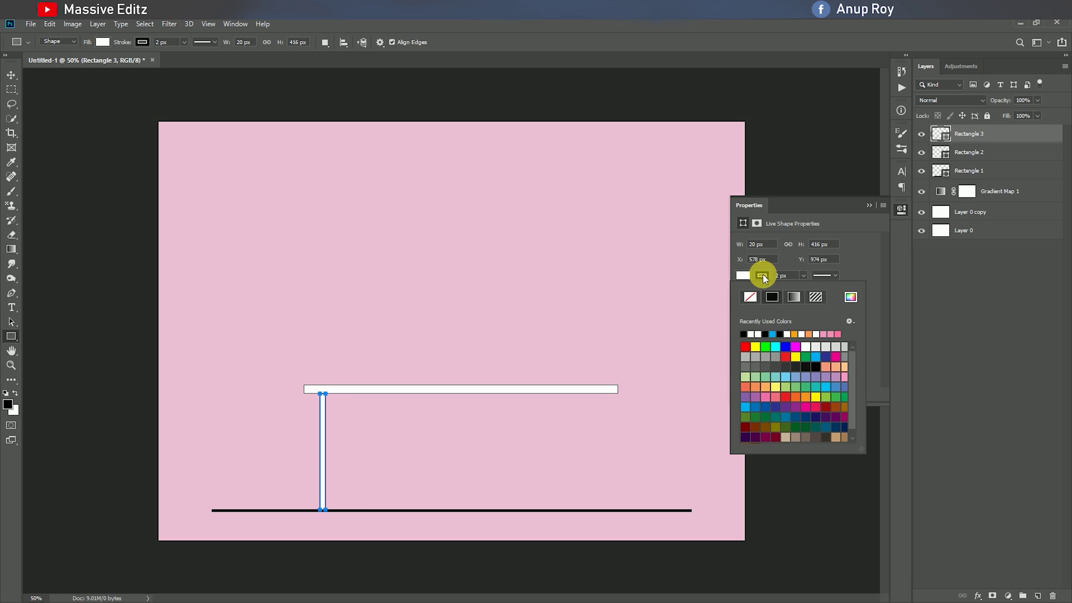
pyautogui.click(803, 276)
pyautogui.moveTo(801, 286); pyautogui.dragTo(802, 287)
pyautogui.click(744, 275)
pyautogui.click(742, 294)
pyautogui.click(763, 275)
pyautogui.click(801, 277)
pyautogui.press('Return')
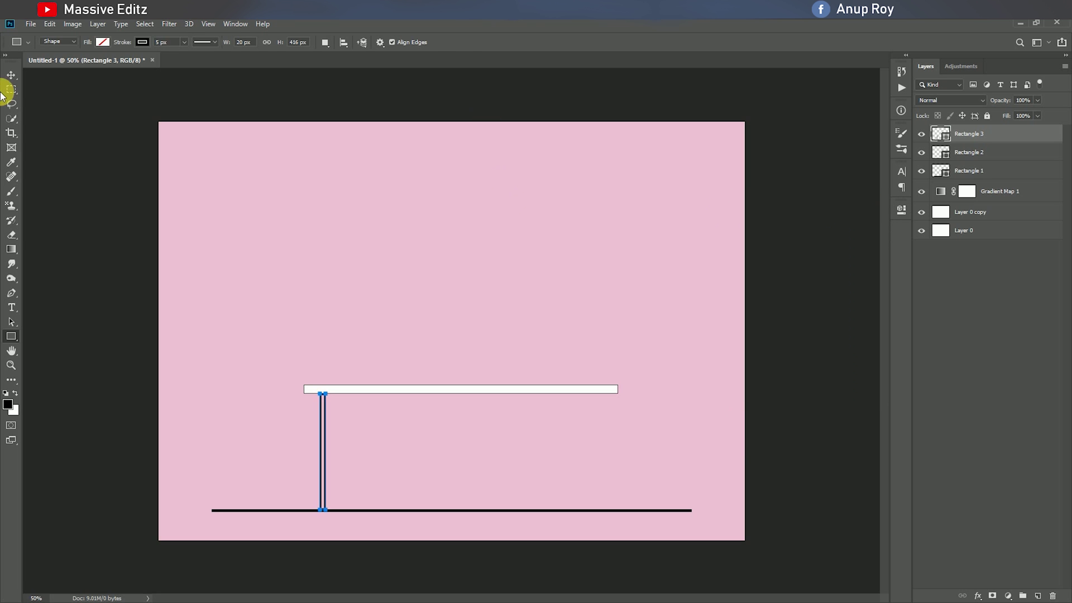
# Copy the table leg to the tabletop's right end and nudge it right into place
pyautogui.press('v')
pyautogui.moveTo(324, 442); pyautogui.dragTo(590, 446)
pyautogui.press('Right')
pyautogui.press('Right')
pyautogui.press('Right')
pyautogui.press('Right')
pyautogui.press('Right')
pyautogui.press('Right')
pyautogui.press('Right')
# Draw a pink panel about 937 × 111 px with a black stroke between the legs and fit it under the tabletop
pyautogui.hotkey('ctrl', '+')
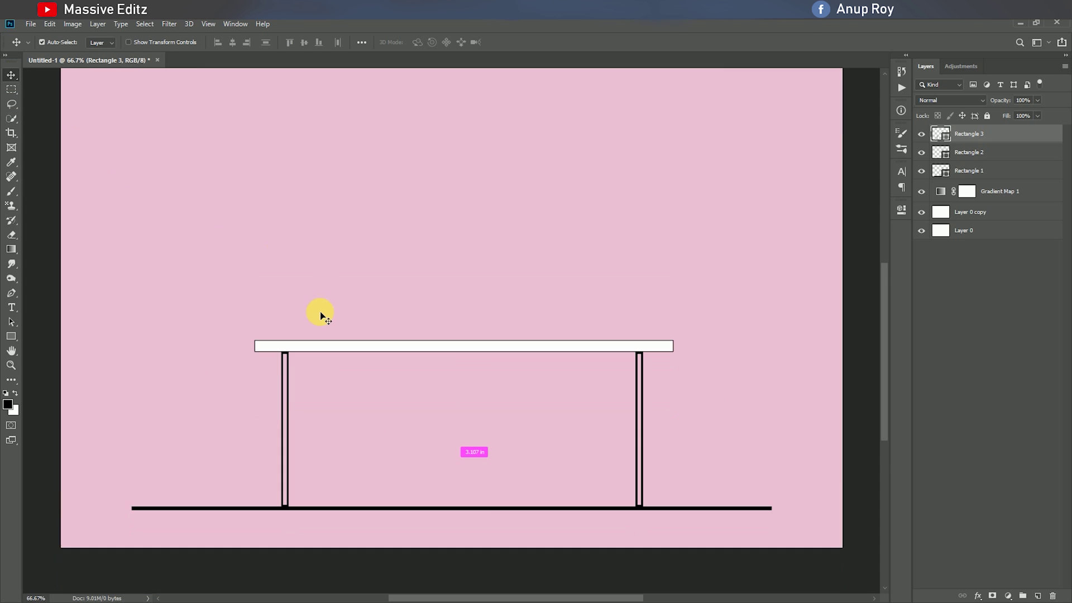
pyautogui.scroll(-2, 318, 311)
pyautogui.click(11, 336)
pyautogui.moveTo(288, 290); pyautogui.dragTo(637, 330)
pyautogui.click(743, 275)
pyautogui.click(774, 297)
pyautogui.click(838, 338)
pyautogui.click(835, 335)
pyautogui.click(869, 205)
pyautogui.click(10, 75)
pyautogui.moveTo(391, 317); pyautogui.dragTo(397, 309)
# Draw a rectangular drawer at the pink panel's left end, with a black elliptical knob about 20 × 18 px at its centre
pyautogui.click(12, 337)
pyautogui.rightClick(14, 335)
pyautogui.click(58, 358)
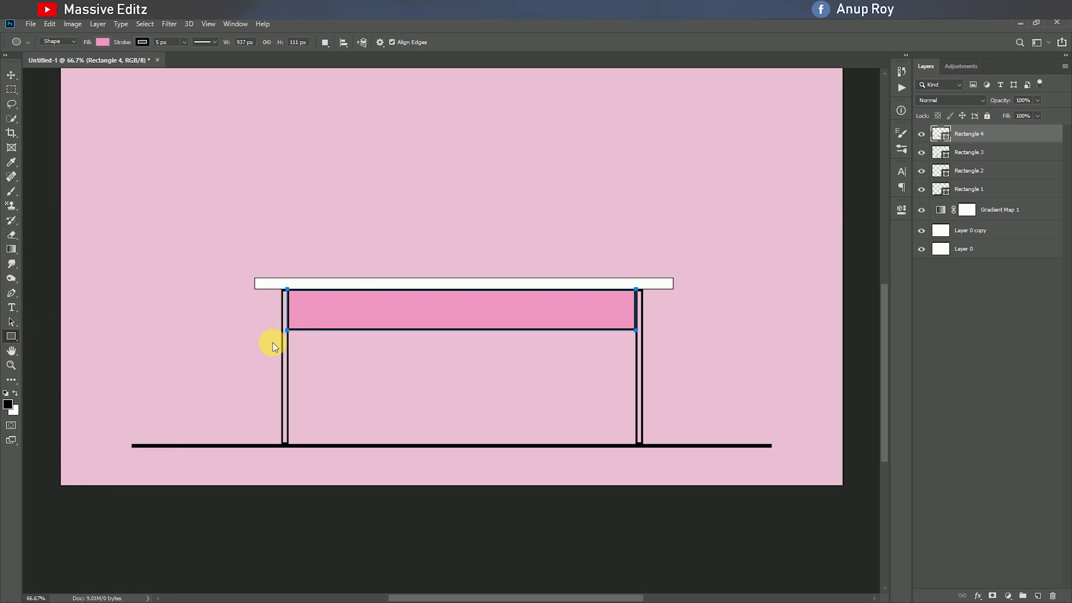
pyautogui.moveTo(306, 304)
pyautogui.mouseDown()
pyautogui.moveTo(388, 321)
pyautogui.moveTo(347, 310)
pyautogui.mouseUp()
pyautogui.press('Escape')
pyautogui.press('v')
pyautogui.rightClick(12, 337)
pyautogui.click(58, 358)
pyautogui.press('v')
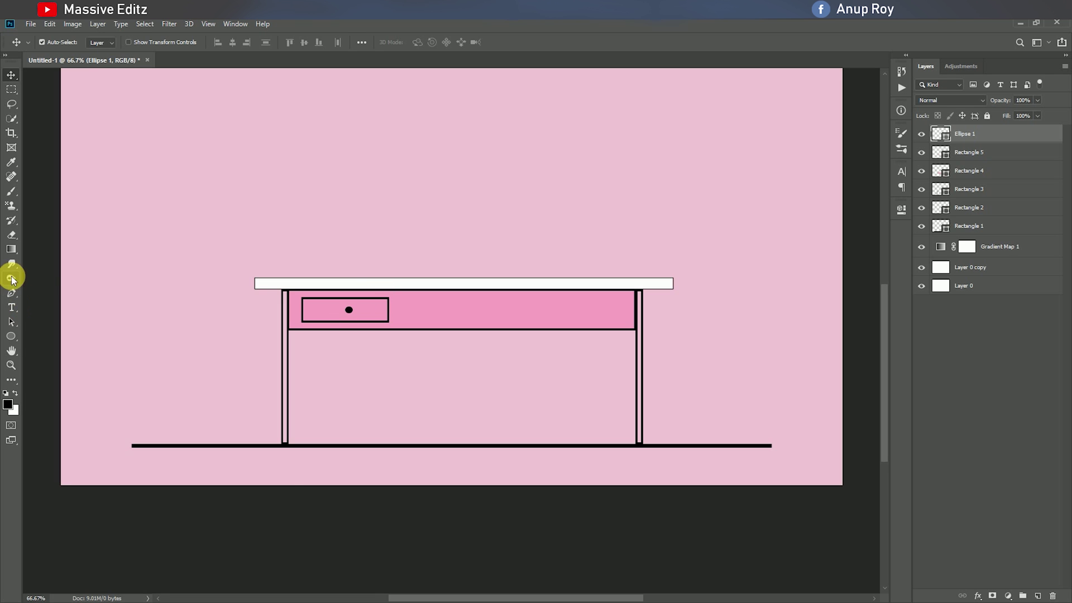
# Draw a pink bin rectangle about 93 × 114 px with a black stroke under the table and move it closer to the left leg
pyautogui.rightClick(15, 338)
pyautogui.click(43, 338)
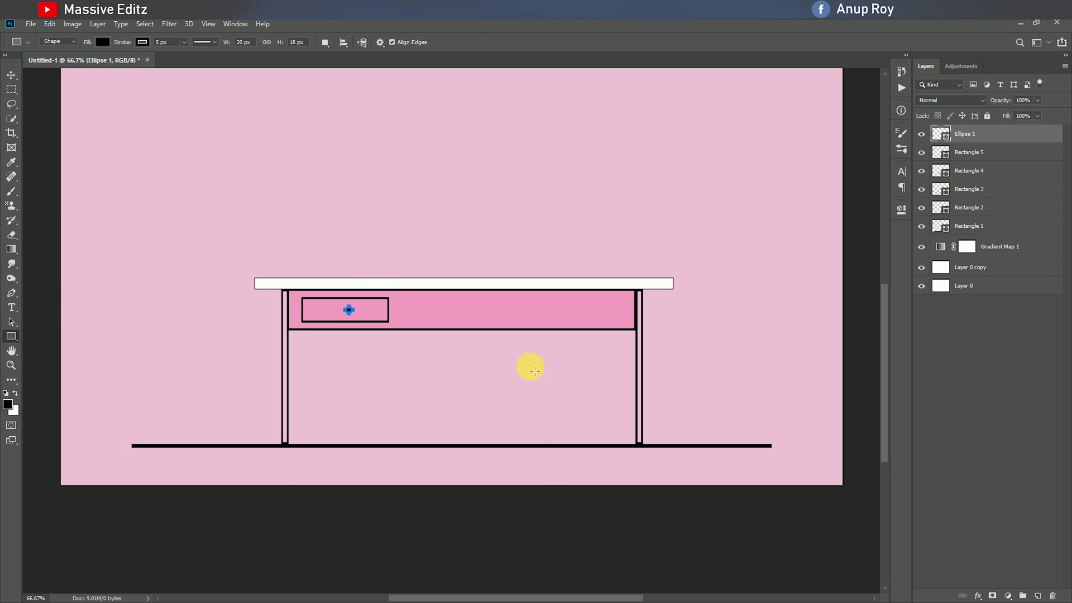
pyautogui.moveTo(324, 386)
pyautogui.mouseDown()
pyautogui.moveTo(370, 434)
pyautogui.moveTo(357, 429)
pyautogui.mouseUp()
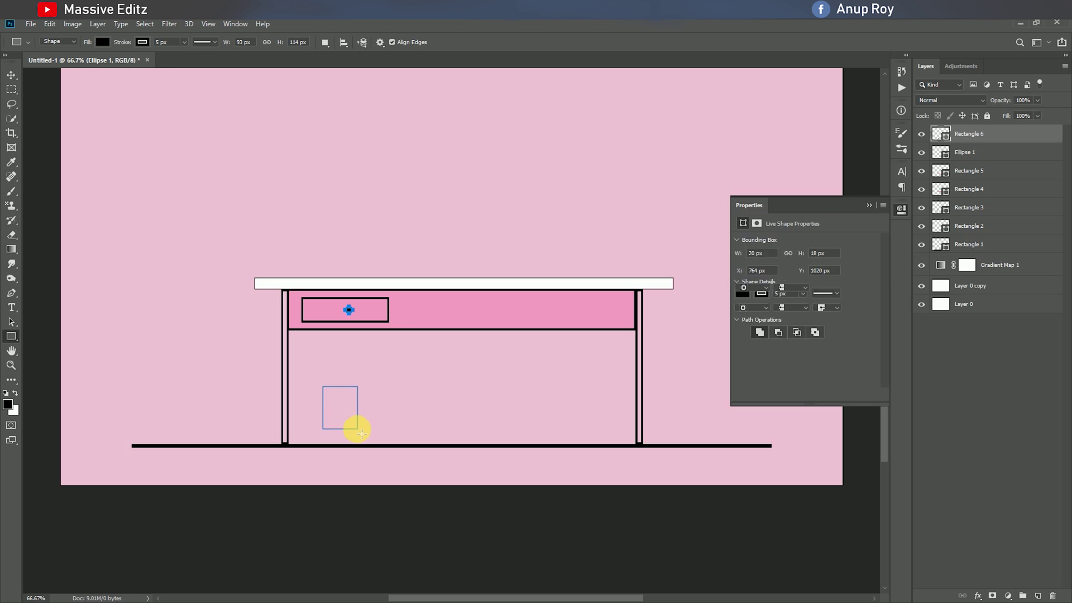
pyautogui.click(742, 277)
pyautogui.click(749, 335)
pyautogui.press('v')
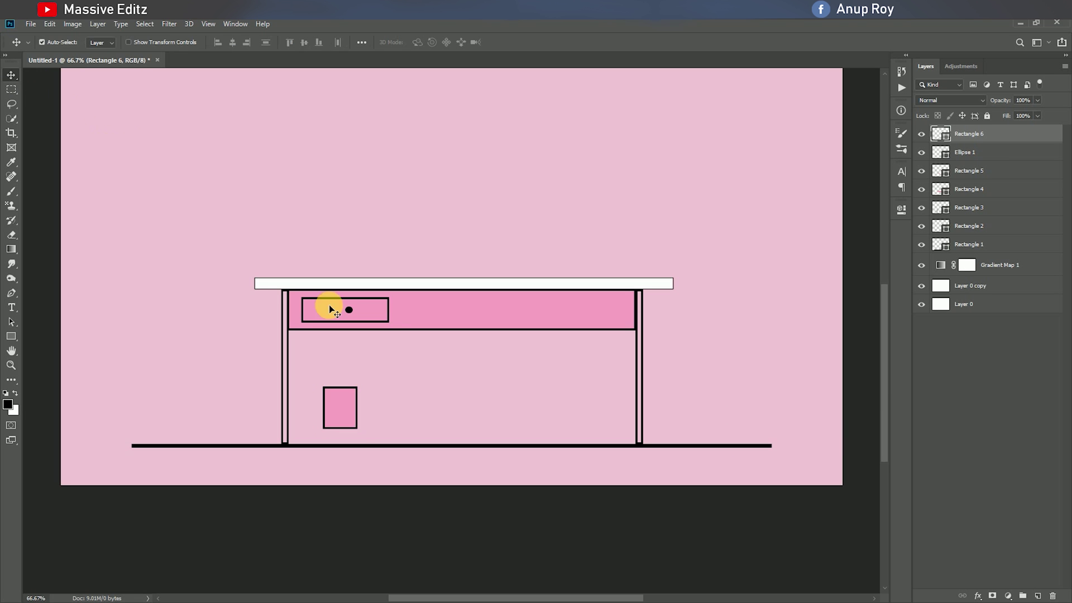
pyautogui.moveTo(353, 427); pyautogui.dragTo(349, 439)
pyautogui.hotkey('ctrl', 't')
pyautogui.click(522, 246)
pyautogui.hotkey('ctrl', 't')
pyautogui.click(478, 42)
pyautogui.click(514, 43)
# Taper the bin rectangle towards its base with Free Transform and rest it on the floor line
pyautogui.click(31, 24)
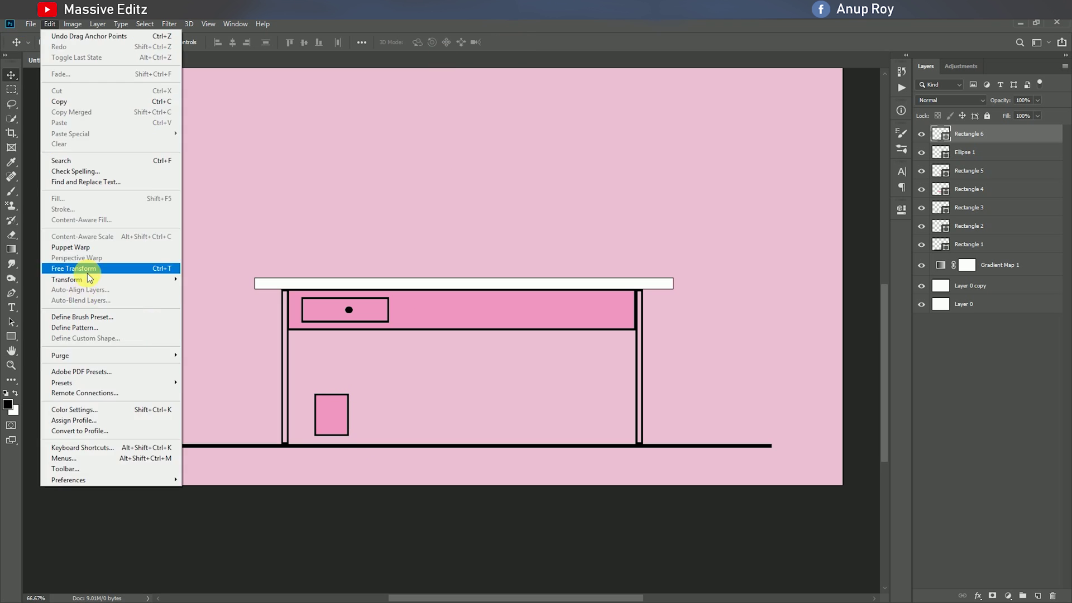
pyautogui.click(72, 270)
pyautogui.click(514, 43)
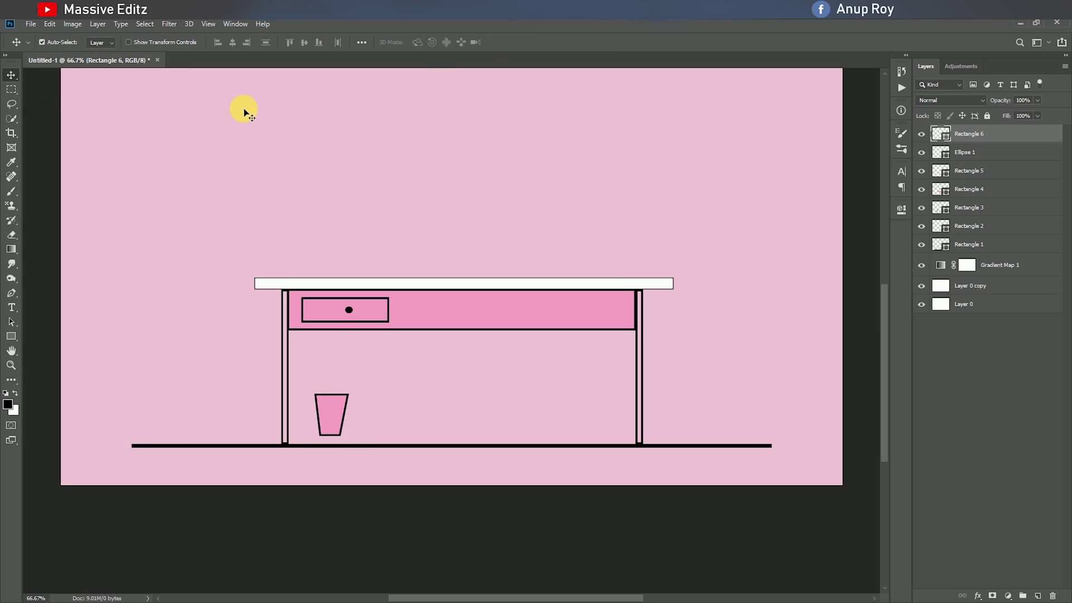
pyautogui.moveTo(336, 419); pyautogui.dragTo(332, 429)
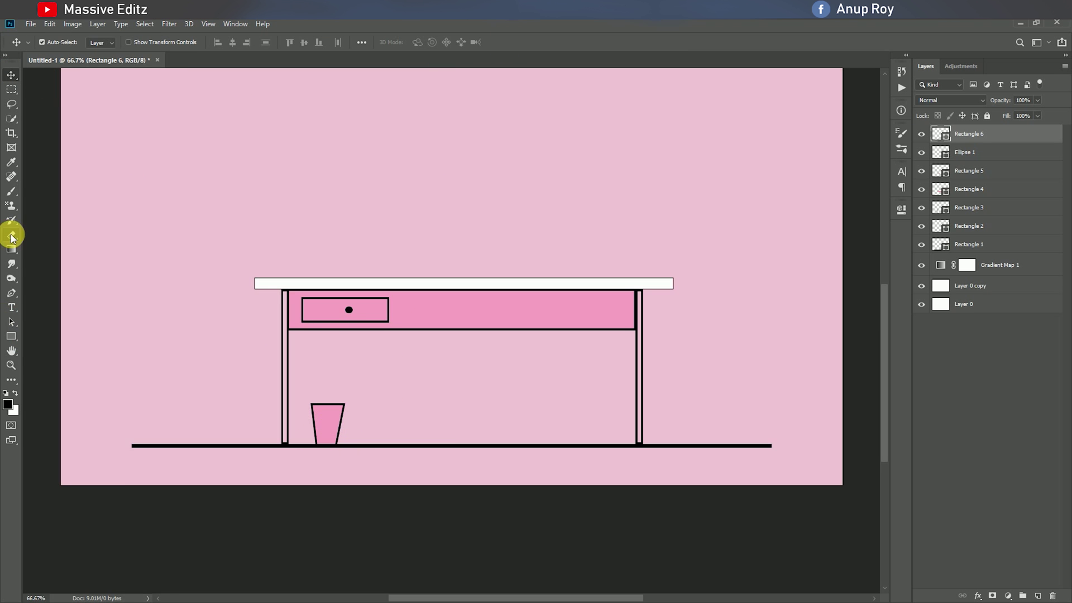
pyautogui.click(11, 292)
pyautogui.hotkey('ctrl', '+')
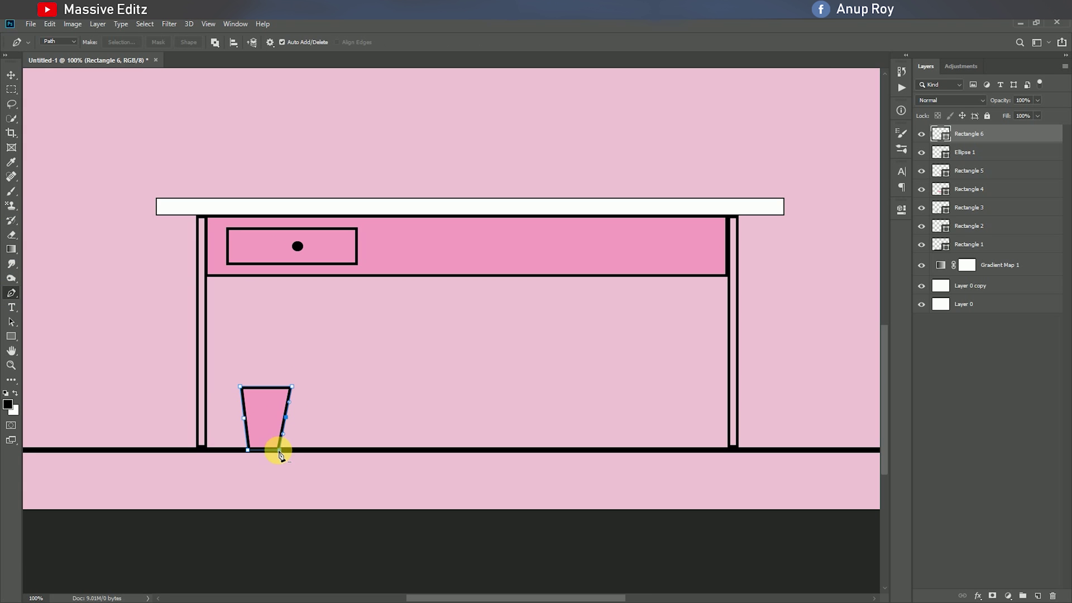
pyautogui.click(11, 75)
pyautogui.press('p')
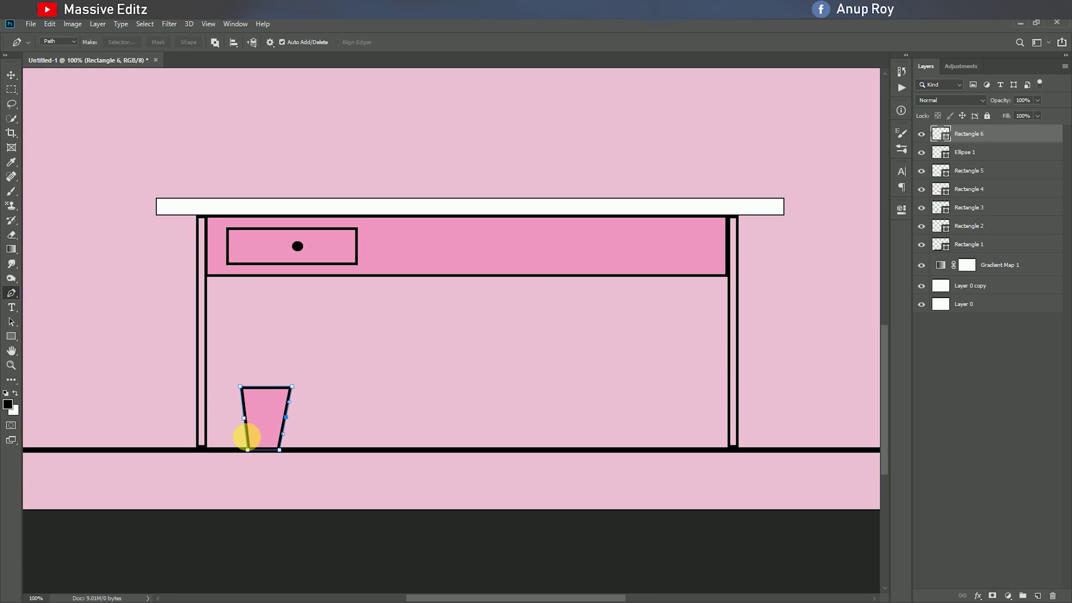
# Draw a crosshatch mesh of thin black diagonal lines across the bin with the Line tool
pyautogui.hotkey('shift', 'u')
pyautogui.moveTo(244, 402)
pyautogui.mouseDown()
pyautogui.moveTo(280, 383)
pyautogui.moveTo(270, 411)
pyautogui.moveTo(290, 389)
pyautogui.mouseUp()
pyautogui.hotkey('ctrl', 'z')
pyautogui.moveTo(248, 436)
pyautogui.mouseDown()
pyautogui.moveTo(288, 398)
pyautogui.moveTo(285, 443)
pyautogui.mouseUp()
pyautogui.moveTo(269, 388)
pyautogui.mouseDown()
pyautogui.moveTo(244, 412)
pyautogui.moveTo(283, 396)
pyautogui.moveTo(283, 425)
pyautogui.mouseUp()
pyautogui.hotkey('ctrl', 'z')
pyautogui.hotkey('ctrl', '+')
pyautogui.moveTo(68, 446)
pyautogui.mouseDown()
pyautogui.moveTo(263, 340)
pyautogui.moveTo(308, 413)
pyautogui.mouseUp()
pyautogui.moveTo(243, 339); pyautogui.dragTo(300, 438)
pyautogui.moveTo(229, 339)
pyautogui.mouseDown()
pyautogui.moveTo(297, 447)
pyautogui.moveTo(288, 460)
pyautogui.mouseUp()
pyautogui.moveTo(231, 373)
pyautogui.mouseDown()
pyautogui.moveTo(282, 454)
pyautogui.moveTo(276, 463)
pyautogui.mouseUp()
pyautogui.moveTo(234, 403)
pyautogui.mouseDown()
pyautogui.moveTo(269, 459)
pyautogui.moveTo(257, 450)
pyautogui.moveTo(263, 471)
pyautogui.mouseUp()
pyautogui.press('v')
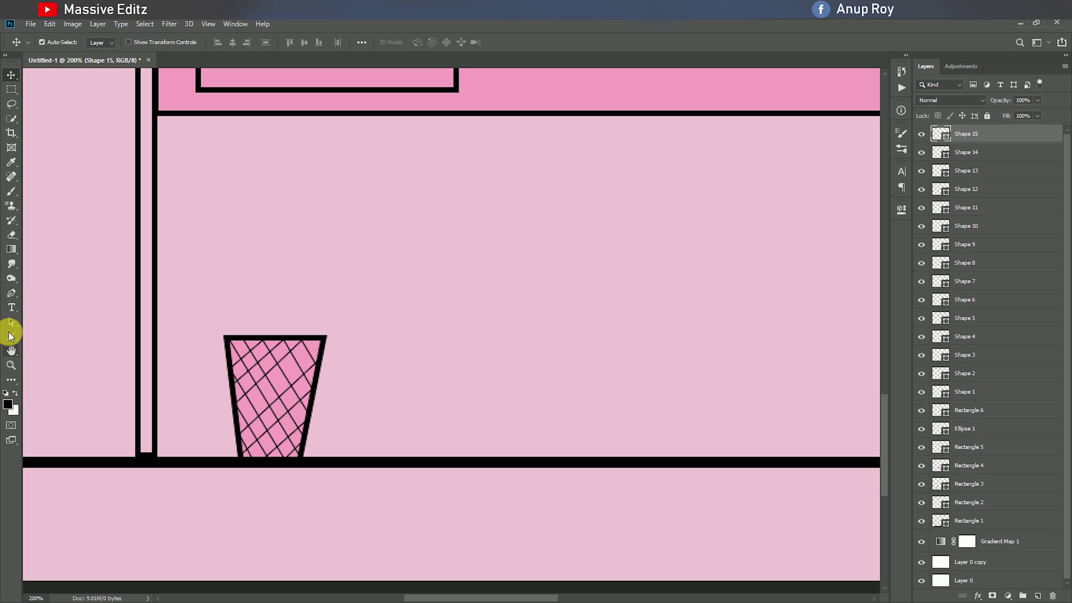
# Select the bin's shape and set the foreground colour to vivid pink fa55a6, starting from the bin's own pink
pyautogui.click(11, 191)
pyautogui.click(11, 75)
pyautogui.click(304, 354)
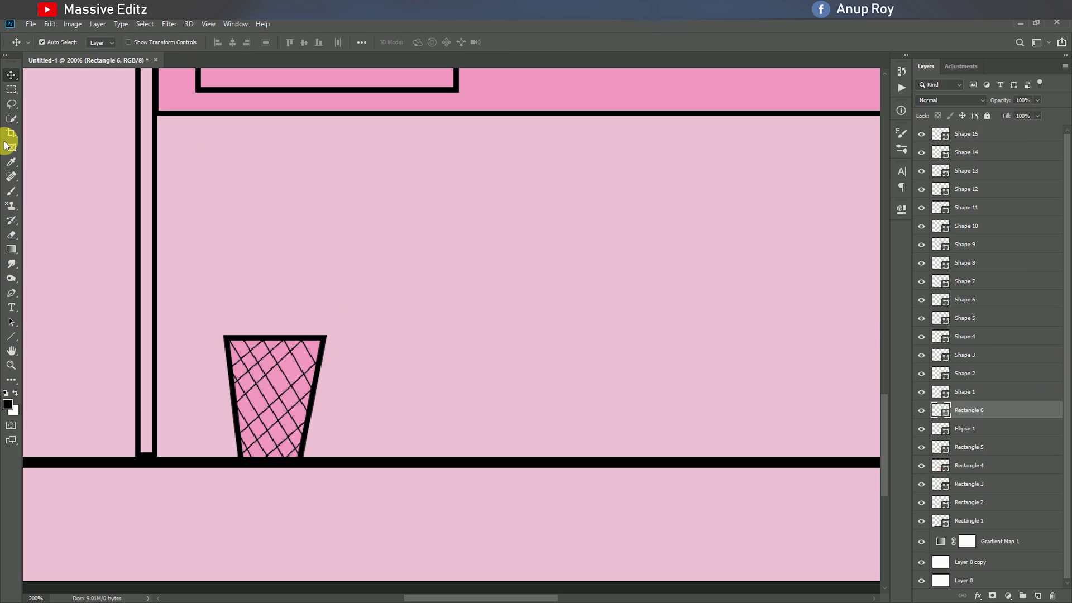
pyautogui.click(9, 405)
pyautogui.click(290, 369)
pyautogui.click(818, 137)
pyautogui.click(978, 128)
# Change the foreground colour to a deep crimson red
pyautogui.click(9, 406)
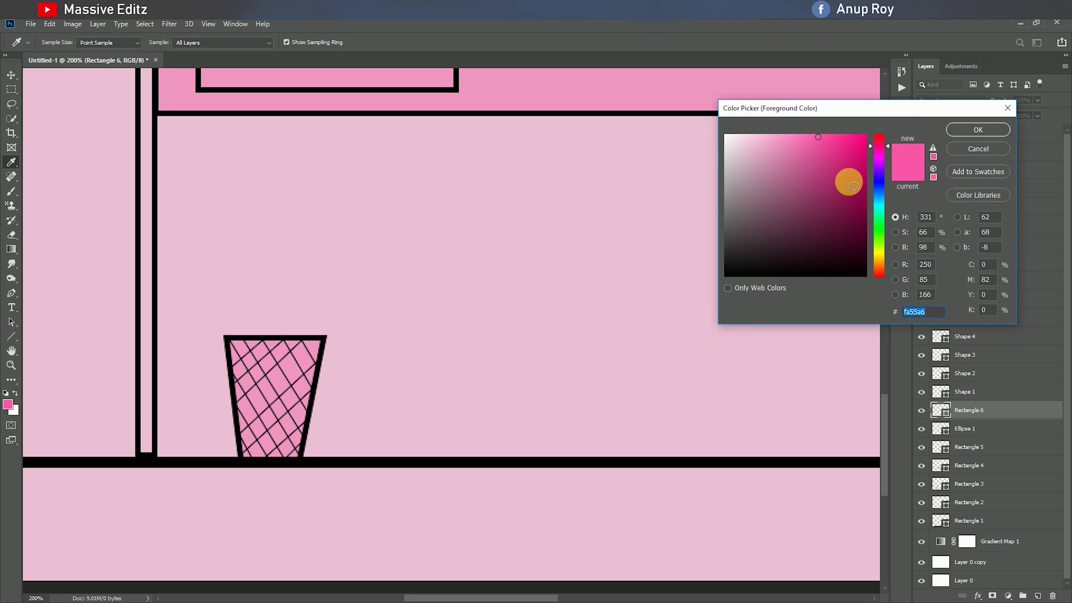
pyautogui.click(854, 179)
pyautogui.moveTo(886, 138); pyautogui.dragTo(855, 171)
pyautogui.click(978, 129)
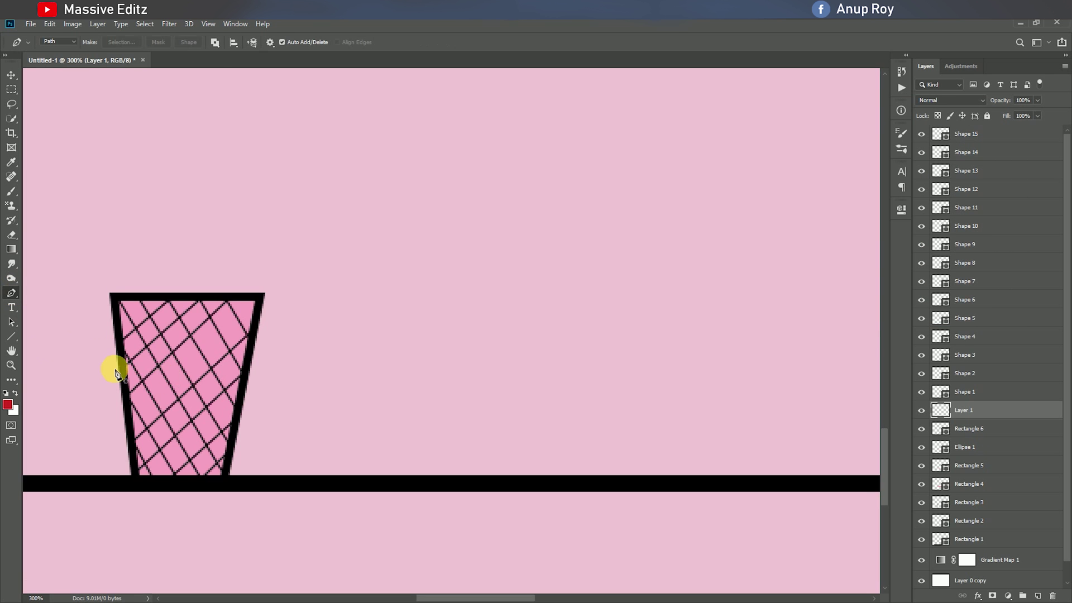
# Trace the lower part of the bin's interior with the Pen tool and convert the path to a selection
pyautogui.moveTo(199, 358); pyautogui.dragTo(122, 358)
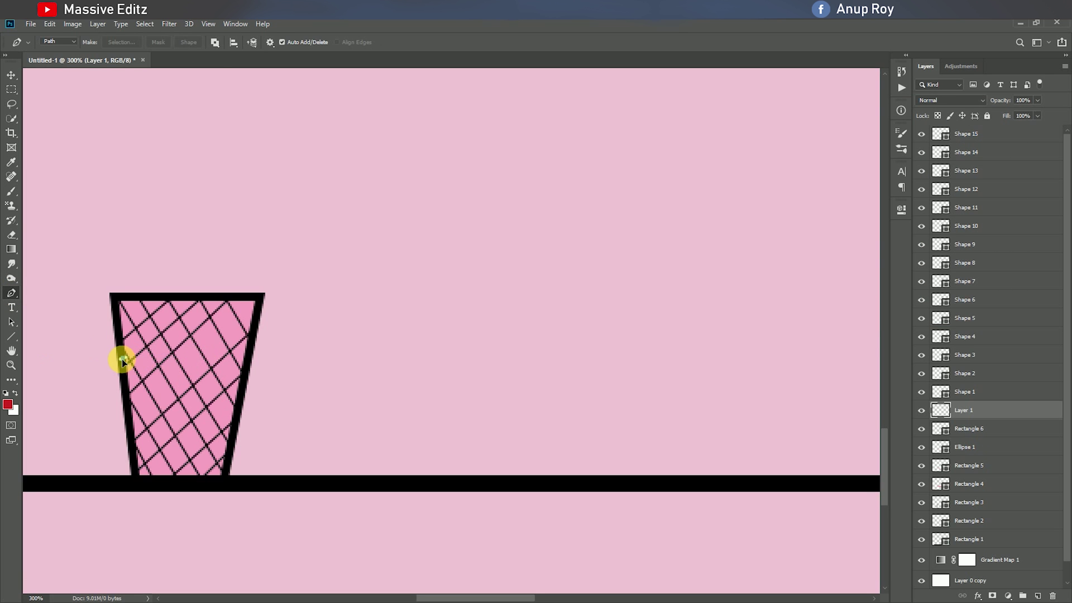
pyautogui.rightClick(144, 397)
pyautogui.click(213, 192)
pyautogui.press('Return')
# Paint the selected lower part of the bin crimson with an enlarged brush, and deselect
pyautogui.press('b')
pyautogui.press(']')
pyautogui.press(']')
pyautogui.moveTo(134, 363)
pyautogui.mouseDown()
pyautogui.moveTo(223, 394)
pyautogui.moveTo(218, 461)
pyautogui.mouseUp()
pyautogui.click(12, 75)
pyautogui.click(146, 24)
pyautogui.click(157, 46)
# Draw a chair-back rounded rectangle about 193 × 320 px with 10 px corners over the table's right half, above all existing layers
pyautogui.hotkey('ctrl', '-')
pyautogui.hotkey('ctrl', '-')
pyautogui.moveTo(536, 301); pyautogui.dragTo(461, 375)
pyautogui.rightClick(11, 336)
pyautogui.click(45, 336)
pyautogui.rightClick(14, 338)
pyautogui.click(45, 357)
pyautogui.scroll(2, 629, 228)
pyautogui.click(966, 134)
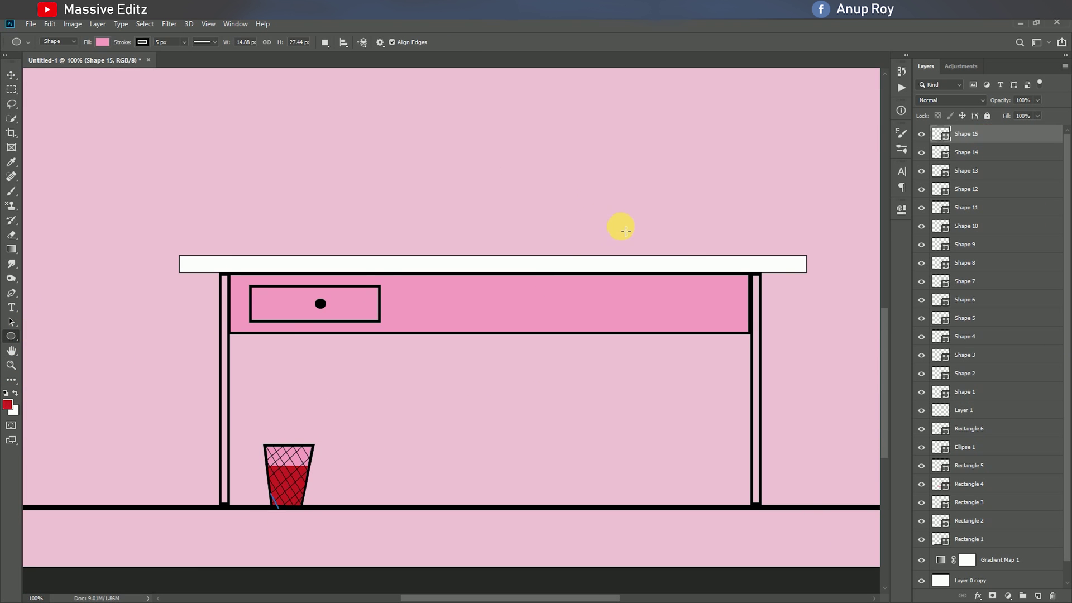
pyautogui.moveTo(618, 180); pyautogui.dragTo(725, 358)
# Fill the chair back with the crimson sampled from the bin
pyautogui.click(751, 277)
pyautogui.click(745, 346)
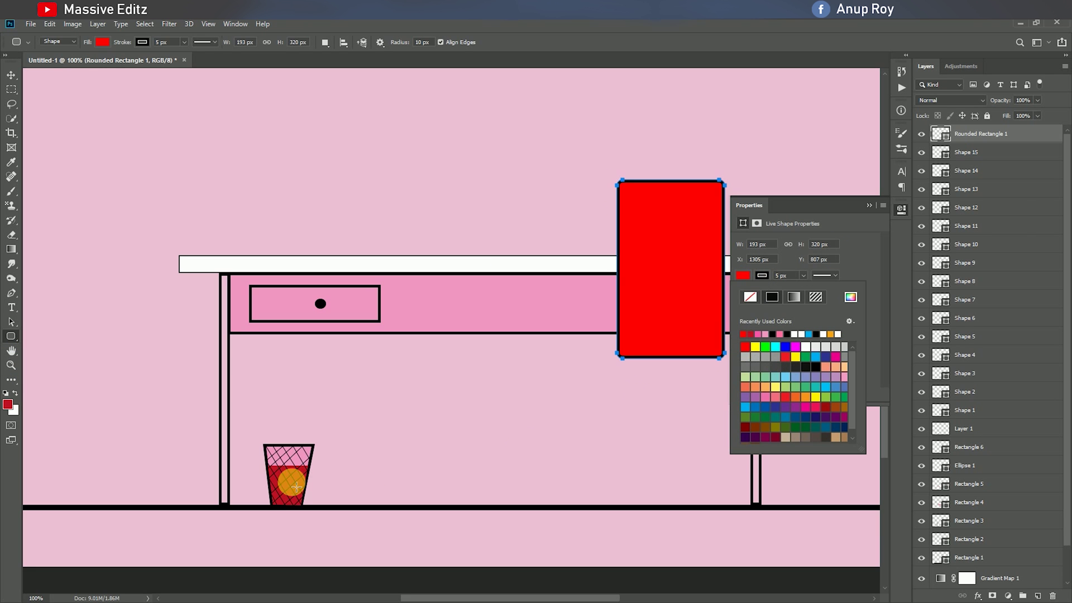
pyautogui.click(829, 301)
pyautogui.click(292, 468)
pyautogui.click(950, 131)
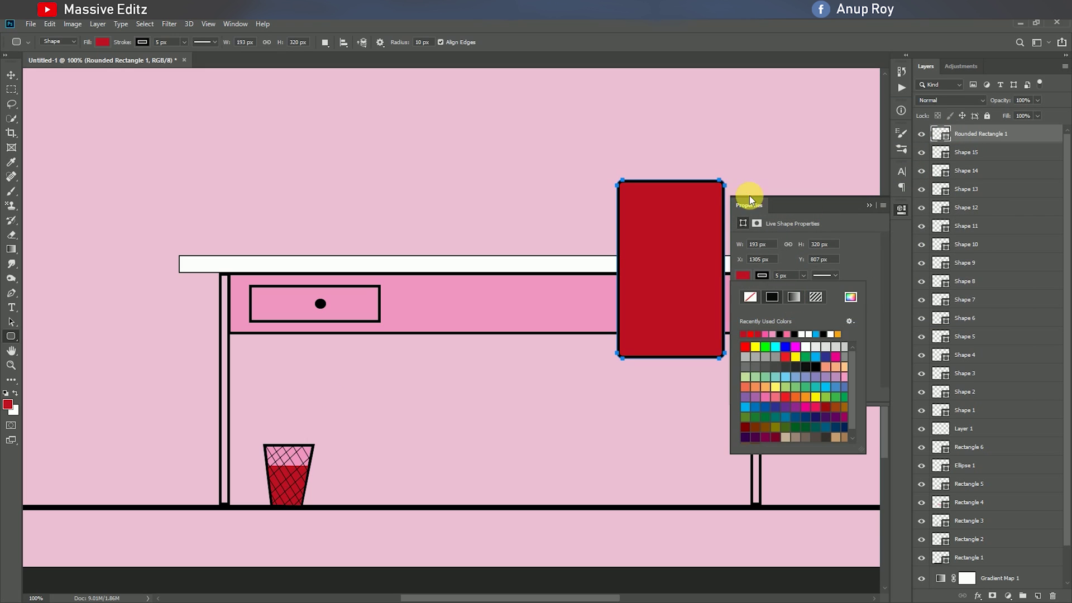
# Thin the chair back's black stroke and move the shape slightly left
pyautogui.click(785, 277)
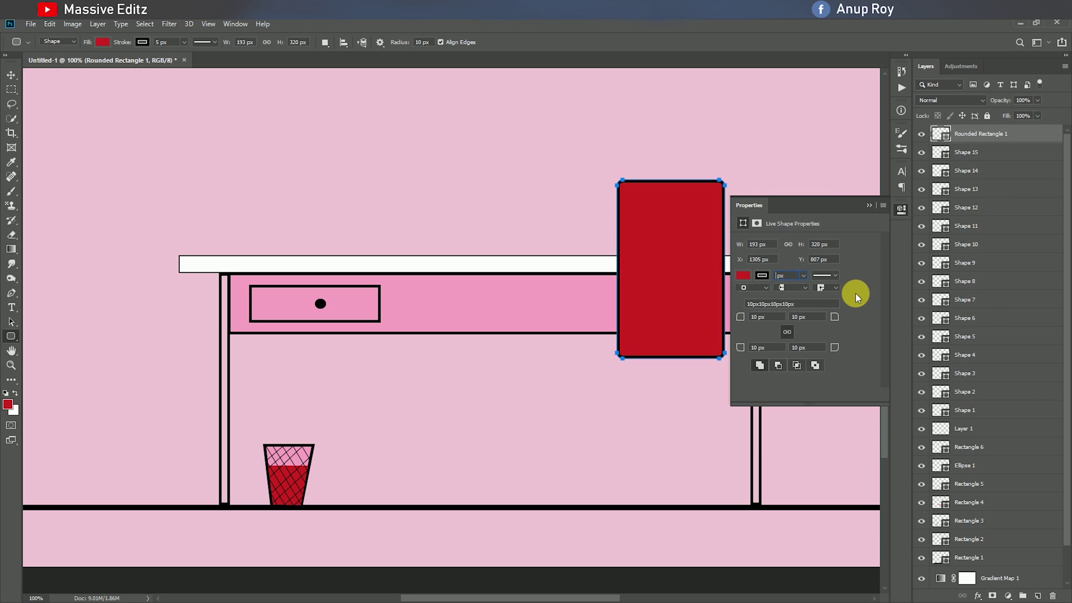
pyautogui.click(870, 205)
pyautogui.click(10, 75)
pyautogui.moveTo(665, 241); pyautogui.dragTo(628, 241)
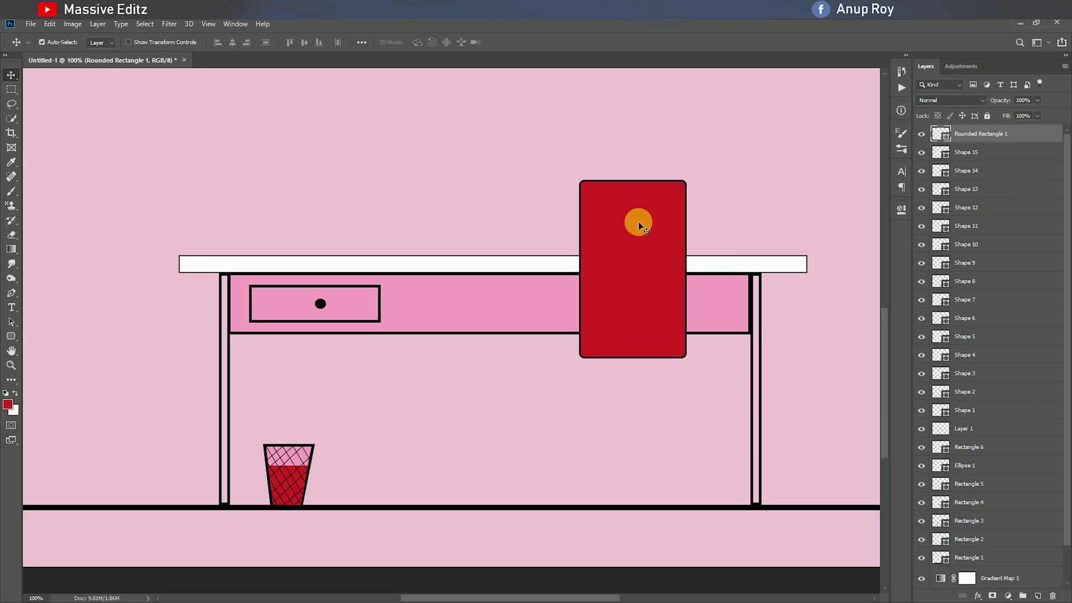
# Warp the chair back's upper edge into a rounded arch
pyautogui.hotkey('ctrl', 't')
pyautogui.click(478, 42)
pyautogui.moveTo(615, 179); pyautogui.dragTo(617, 116)
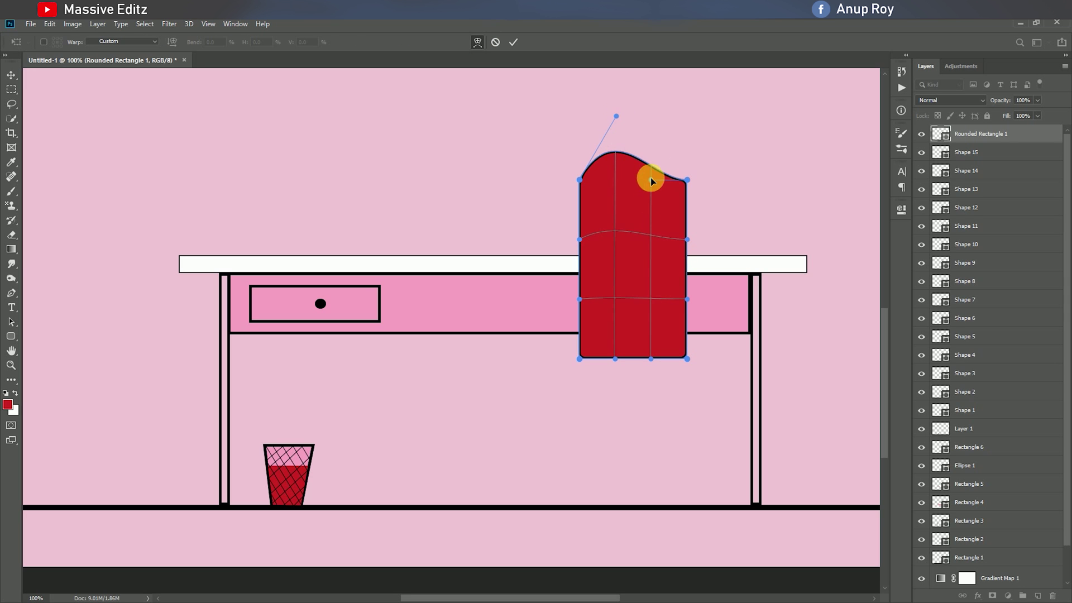
pyautogui.moveTo(652, 179); pyautogui.dragTo(667, 137)
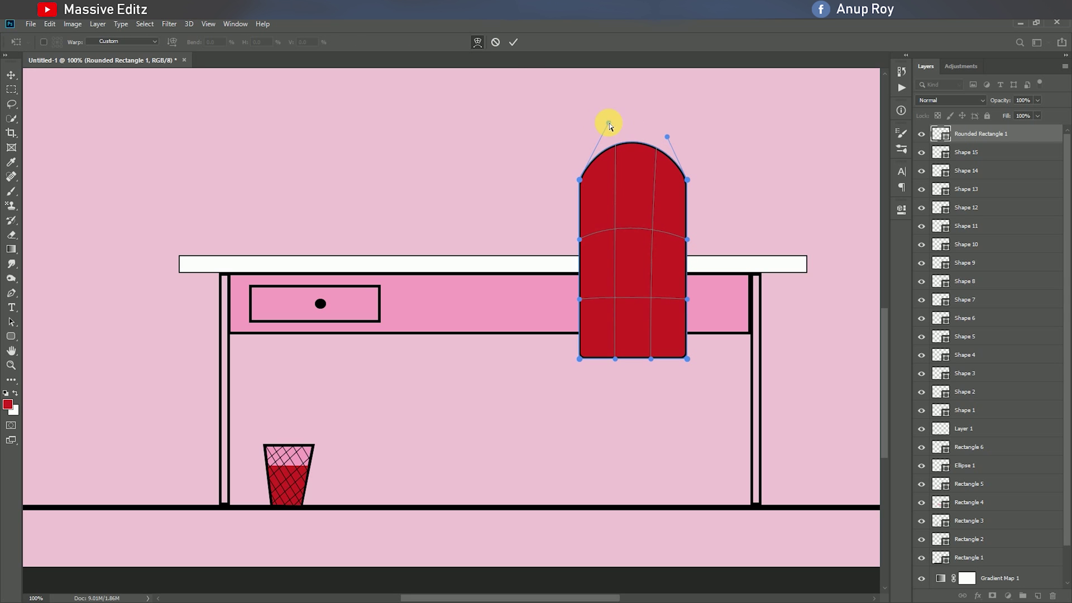
pyautogui.press('Return')
# Draw a thin-outlined crimson rounded-rectangle seat across the chair back's base and place its layer beneath the chair back
pyautogui.click(10, 336)
pyautogui.moveTo(566, 341); pyautogui.dragTo(699, 358)
pyautogui.moveTo(787, 276); pyautogui.dragTo(765, 278)
pyautogui.click(869, 205)
pyautogui.press('v')
pyautogui.moveTo(642, 359); pyautogui.dragTo(642, 356)
pyautogui.moveTo(978, 135); pyautogui.dragTo(980, 159)
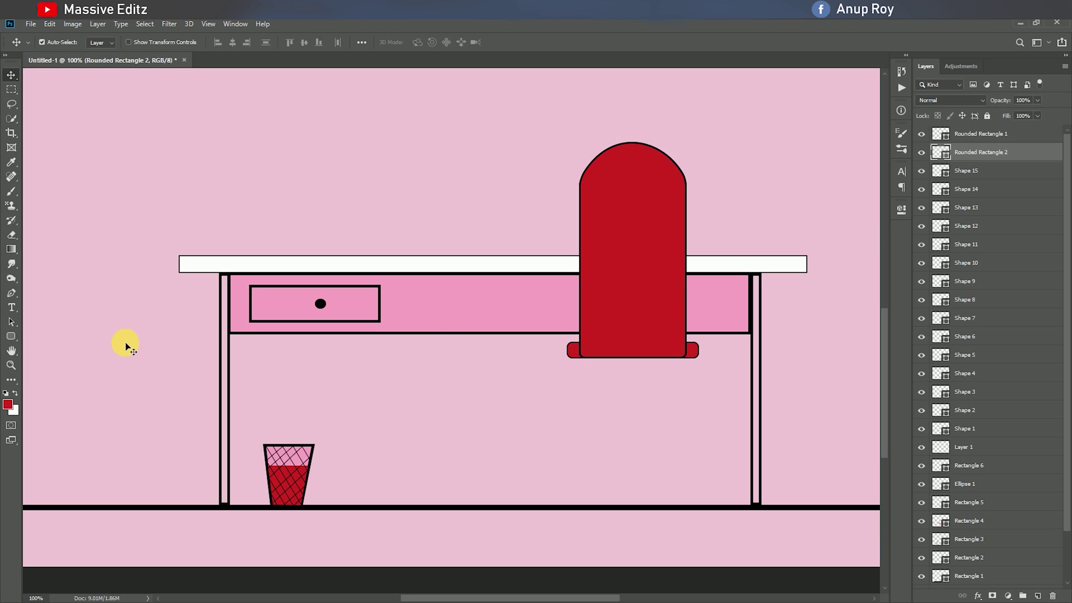
# Draw a pink rectangle about 167 × 39 px with a thin black outline centred beneath the chair seat
pyautogui.rightClick(10, 336)
pyautogui.click(52, 339)
pyautogui.moveTo(584, 358); pyautogui.dragTo(677, 379)
pyautogui.click(744, 275)
pyautogui.click(773, 335)
pyautogui.click(836, 376)
pyautogui.click(842, 375)
pyautogui.click(869, 205)
pyautogui.press('v')
pyautogui.moveTo(630, 368)
pyautogui.mouseDown()
pyautogui.moveTo(633, 379)
pyautogui.moveTo(633, 368)
pyautogui.mouseUp()
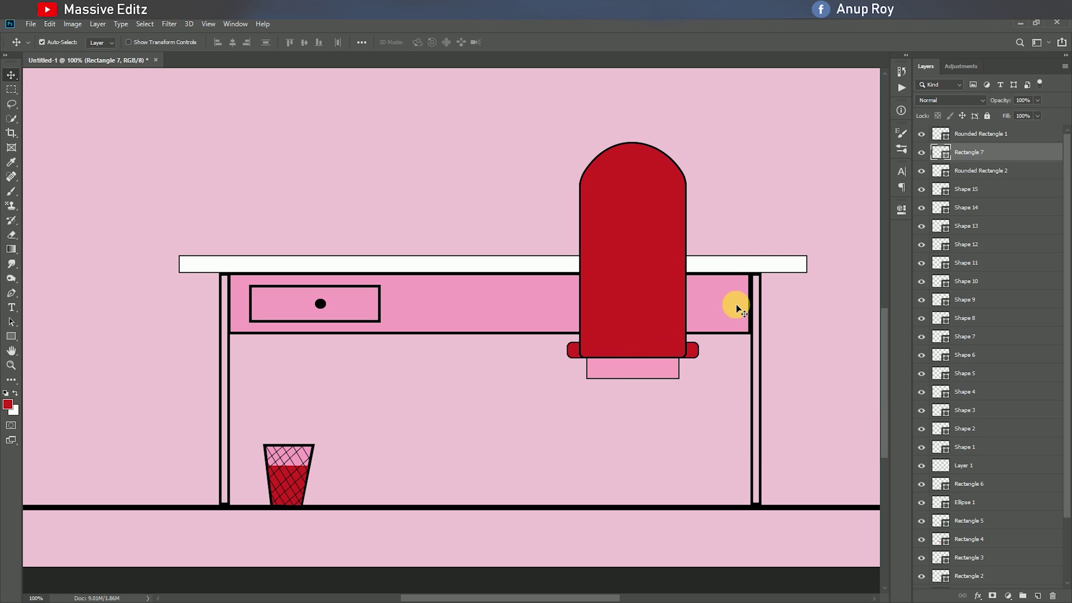
# Add a narrower pink rectangle below the first one, place its layer beneath it and centre it under the seat
pyautogui.press('u')
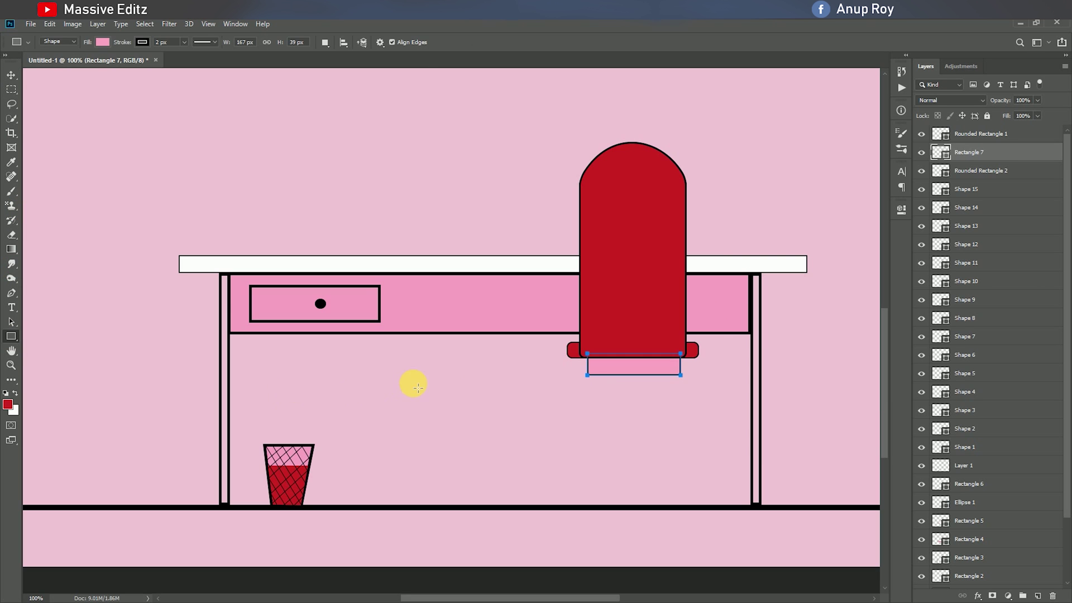
pyautogui.moveTo(606, 375)
pyautogui.mouseDown()
pyautogui.moveTo(667, 386)
pyautogui.moveTo(646, 386)
pyautogui.mouseUp()
pyautogui.click(869, 205)
pyautogui.press('v')
pyautogui.moveTo(991, 157); pyautogui.dragTo(991, 177)
pyautogui.moveTo(652, 381)
pyautogui.mouseDown()
pyautogui.moveTo(641, 407)
pyautogui.moveTo(651, 415)
pyautogui.moveTo(635, 389)
pyautogui.mouseUp()
# Add a small pink circle below the narrower rectangle and send its layer behind so only its lower half shows
pyautogui.click(12, 337)
pyautogui.click(869, 205)
pyautogui.press('v')
pyautogui.hotkey('ctrl', '[')
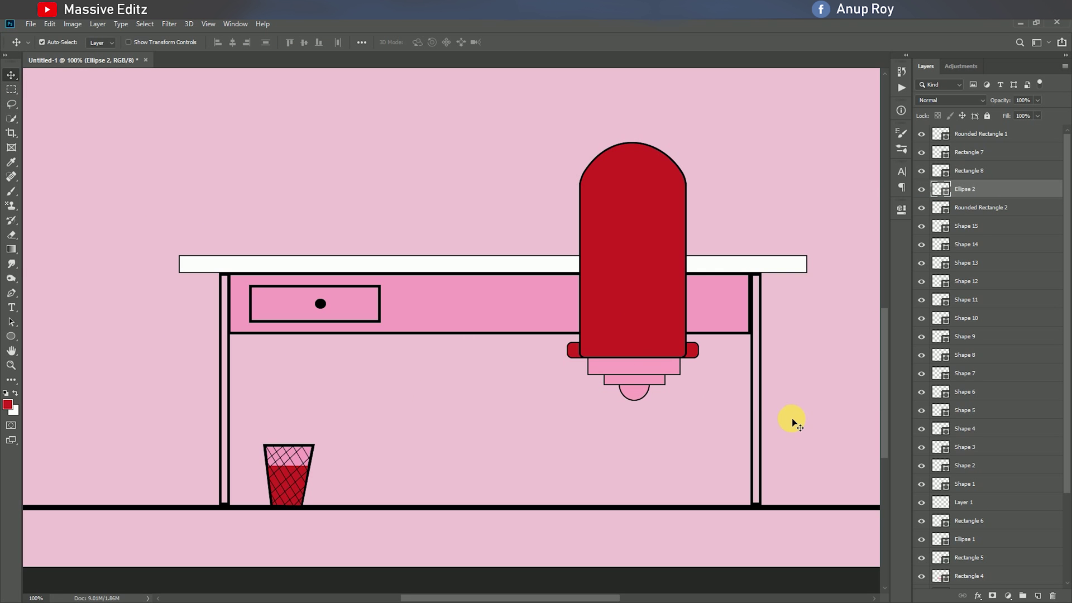
# Move the two pink rectangles and the half circle up slightly, closer to the chair seat
pyautogui.click(650, 366)
pyautogui.click(641, 367)
pyautogui.click(987, 192)
pyautogui.keyDown('shift'); pyautogui.click(994, 153); pyautogui.keyUp('shift')
# Draw a narrow crimson pole from the half circle toward the floor, layer it beneath the half circle and widen it slightly
pyautogui.click(977, 135)
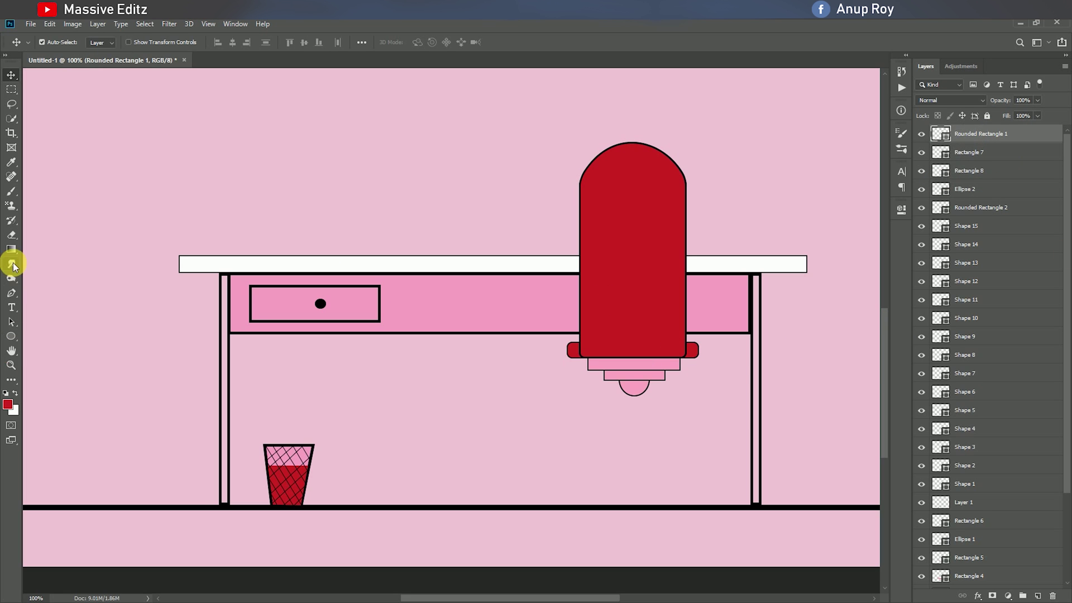
pyautogui.click(11, 336)
pyautogui.moveTo(632, 396); pyautogui.dragTo(630, 493)
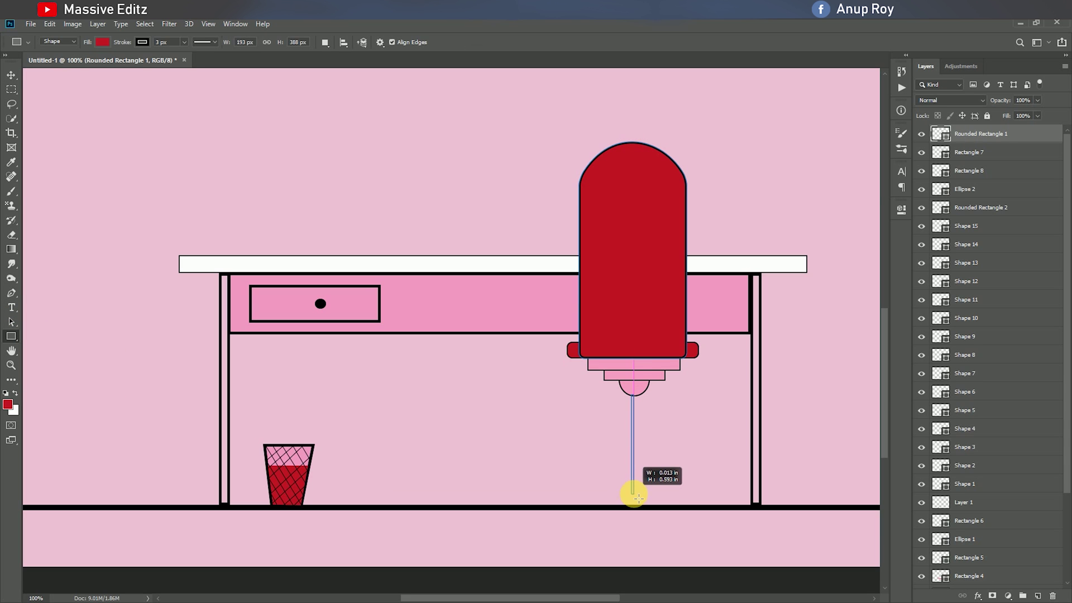
pyautogui.press('v')
pyautogui.moveTo(628, 407); pyautogui.dragTo(632, 401)
pyautogui.moveTo(981, 136); pyautogui.dragTo(998, 219)
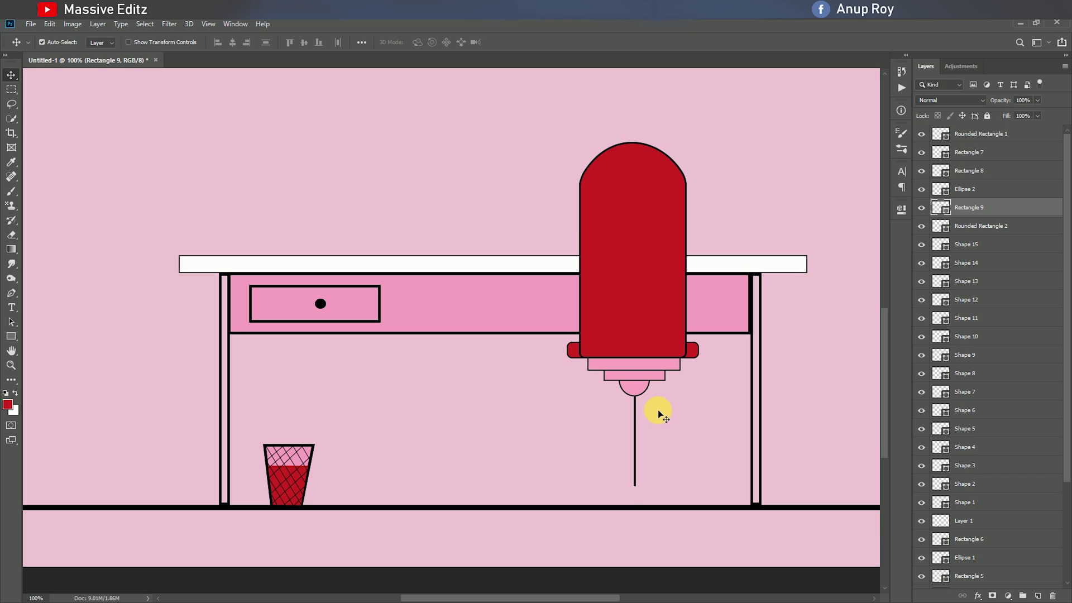
pyautogui.hotkey('ctrl', 't')
pyautogui.moveTo(638, 435); pyautogui.dragTo(636, 440)
pyautogui.click(515, 41)
# Draw an ellipse about 135 × 85 px at the foot of the chair pole, overlapping the floor line
pyautogui.rightClick(12, 336)
pyautogui.click(50, 355)
pyautogui.moveTo(598, 481); pyautogui.dragTo(678, 531)
# Fill the base ellipse with a slightly brighter red, thin its stroke and centre it under the pole
pyautogui.click(742, 293)
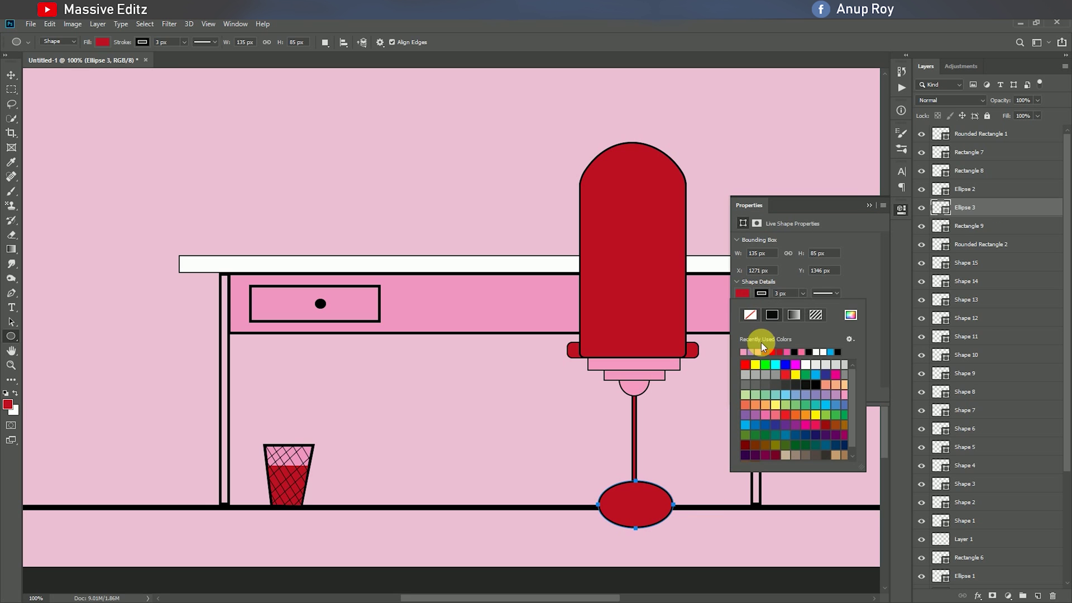
pyautogui.click(782, 353)
pyautogui.click(850, 315)
pyautogui.click(849, 161)
pyautogui.click(978, 130)
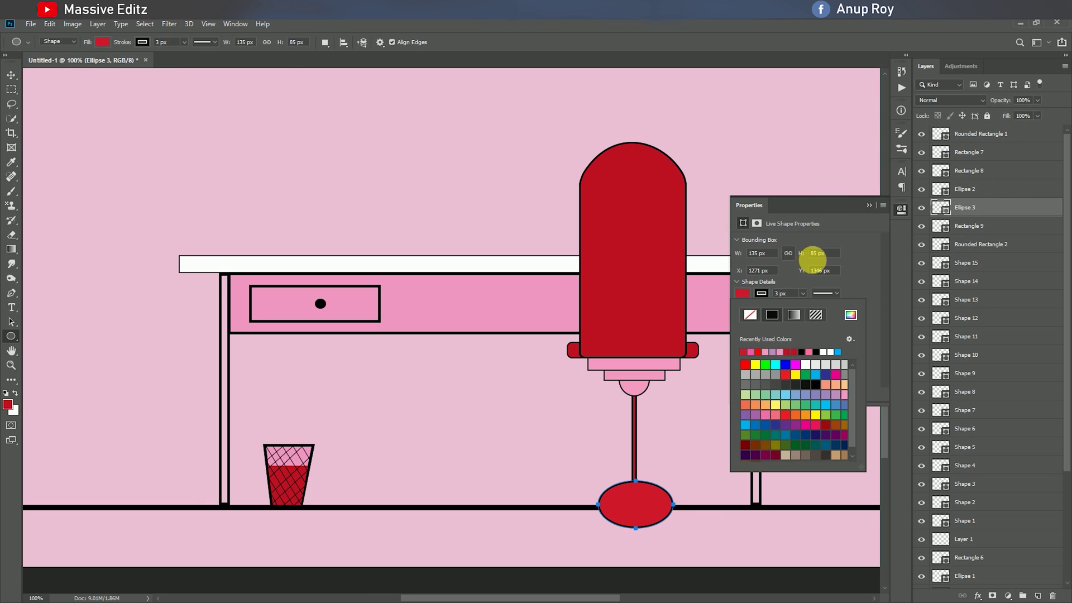
pyautogui.moveTo(790, 295); pyautogui.dragTo(769, 300)
pyautogui.press('Return')
pyautogui.press('v')
pyautogui.moveTo(641, 496)
pyautogui.mouseDown()
pyautogui.moveTo(627, 496)
pyautogui.moveTo(640, 491)
pyautogui.mouseUp()
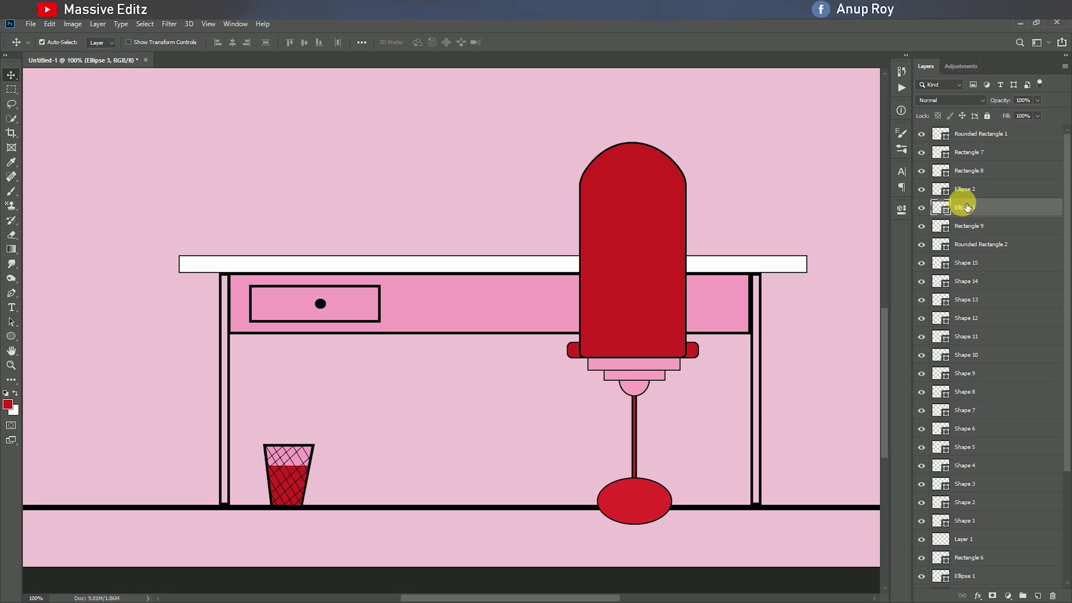
# Select all the chair's shape layers together and move the whole chair down slightly
pyautogui.keyDown('ctrl'); pyautogui.click(967, 190); pyautogui.keyUp('ctrl')
pyautogui.keyDown('ctrl'); pyautogui.click(972, 171); pyautogui.keyUp('ctrl')
pyautogui.keyDown('ctrl'); pyautogui.click(976, 153); pyautogui.keyUp('ctrl')
pyautogui.keyDown('ctrl'); pyautogui.click(982, 135); pyautogui.keyUp('ctrl')
pyautogui.keyDown('ctrl'); pyautogui.click(982, 227); pyautogui.keyUp('ctrl')
pyautogui.keyDown('ctrl'); pyautogui.click(985, 249); pyautogui.keyUp('ctrl')
pyautogui.moveTo(636, 275); pyautogui.dragTo(635, 283)
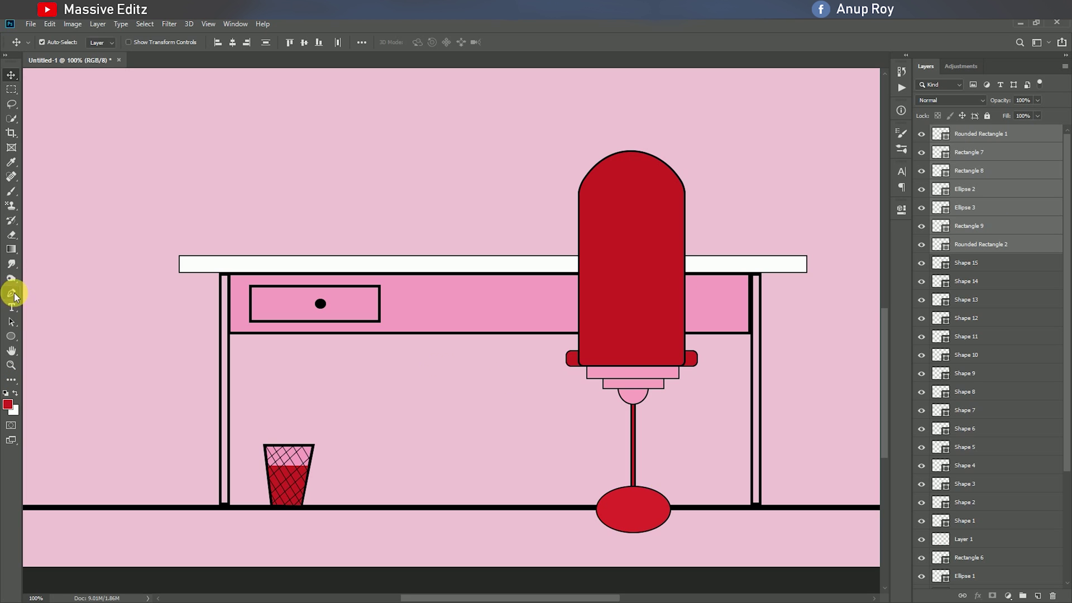
# Trace a pen path around the base ellipse's part below the floor line and turn it into a selection
pyautogui.click(12, 294)
pyautogui.press('v')
pyautogui.click(527, 451)
pyautogui.click(10, 295)
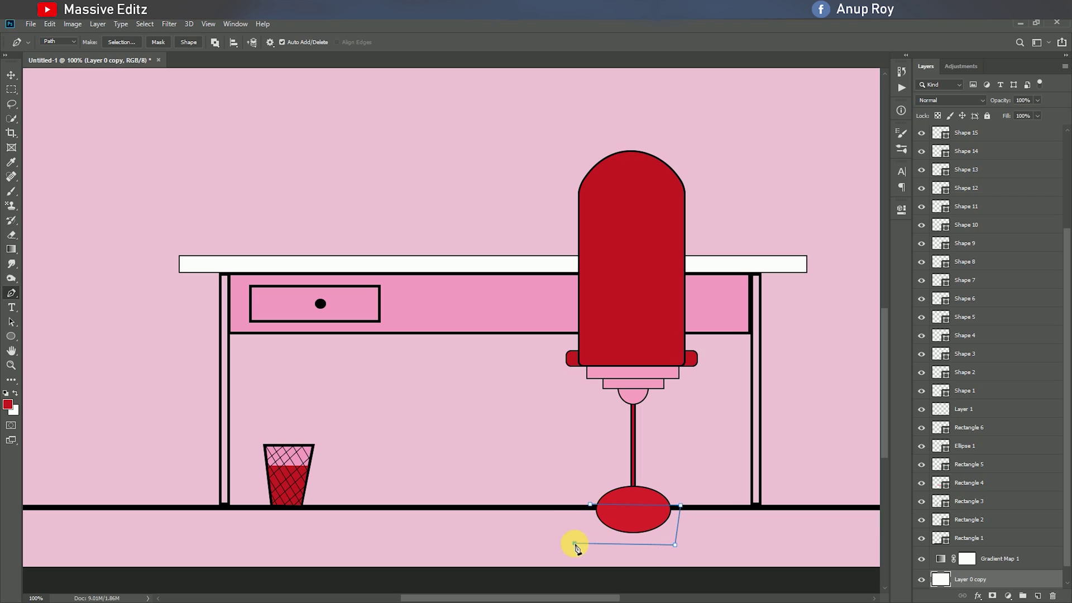
pyautogui.rightClick(611, 539)
pyautogui.click(682, 313)
pyautogui.press('Return')
# Rasterize the base ellipse for erasing
pyautogui.press('e')
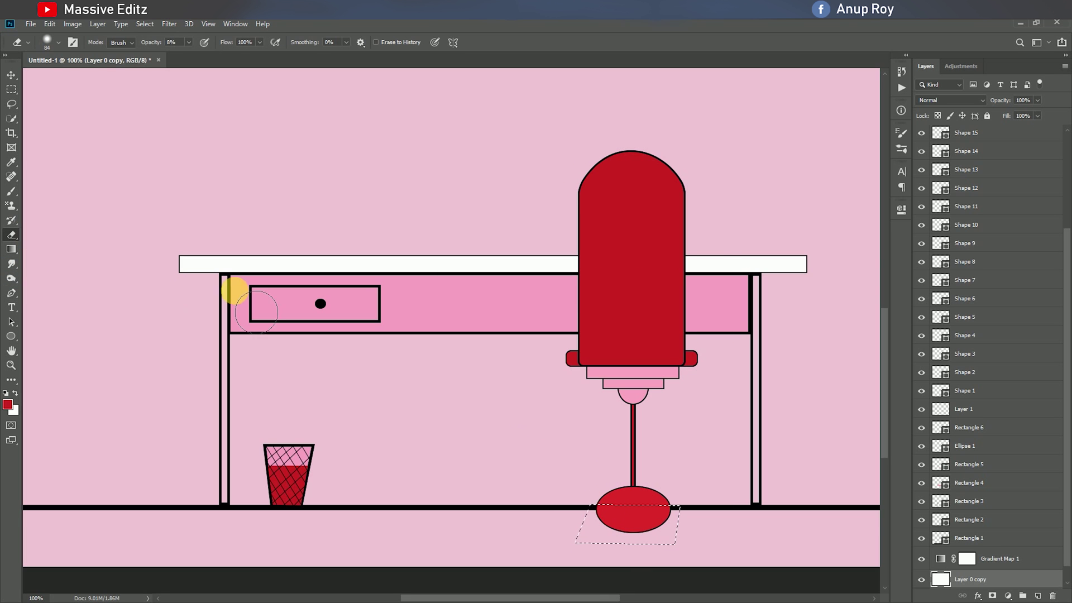
pyautogui.click(11, 75)
pyautogui.click(622, 500)
pyautogui.click(11, 235)
pyautogui.click(629, 521)
pyautogui.click(494, 234)
# Erase the selected lower half of the base ellipse with the Eraser at 100% opacity, and clear the selection
pyautogui.click(630, 521)
pyautogui.rightClick(640, 521)
pyautogui.click(188, 42)
pyautogui.moveTo(187, 55); pyautogui.dragTo(244, 54)
pyautogui.moveTo(599, 536); pyautogui.dragTo(662, 525)
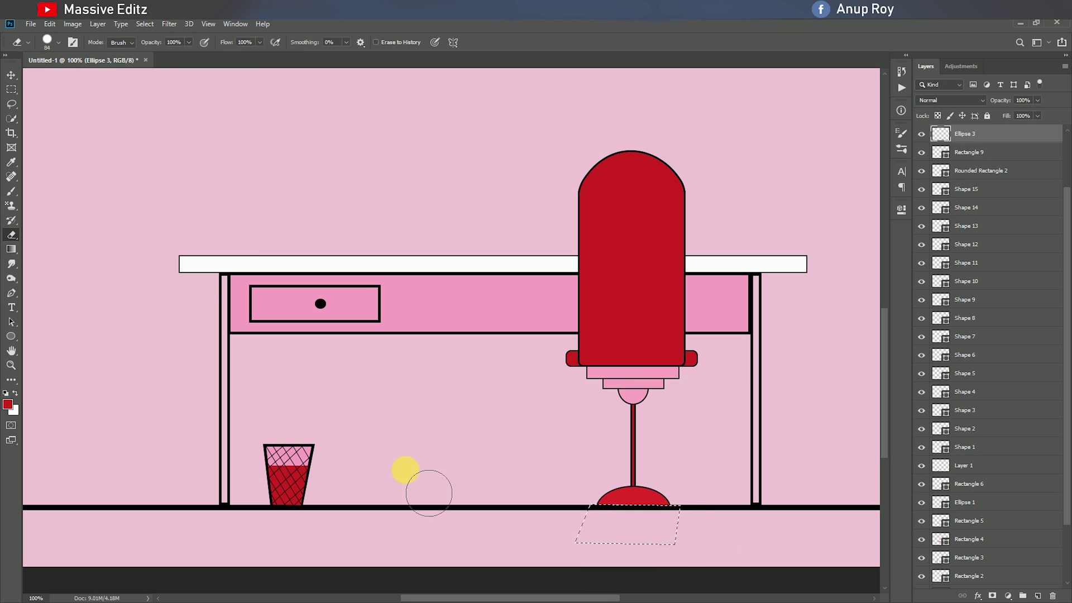
pyautogui.click(11, 74)
pyautogui.click(144, 24)
pyautogui.click(154, 44)
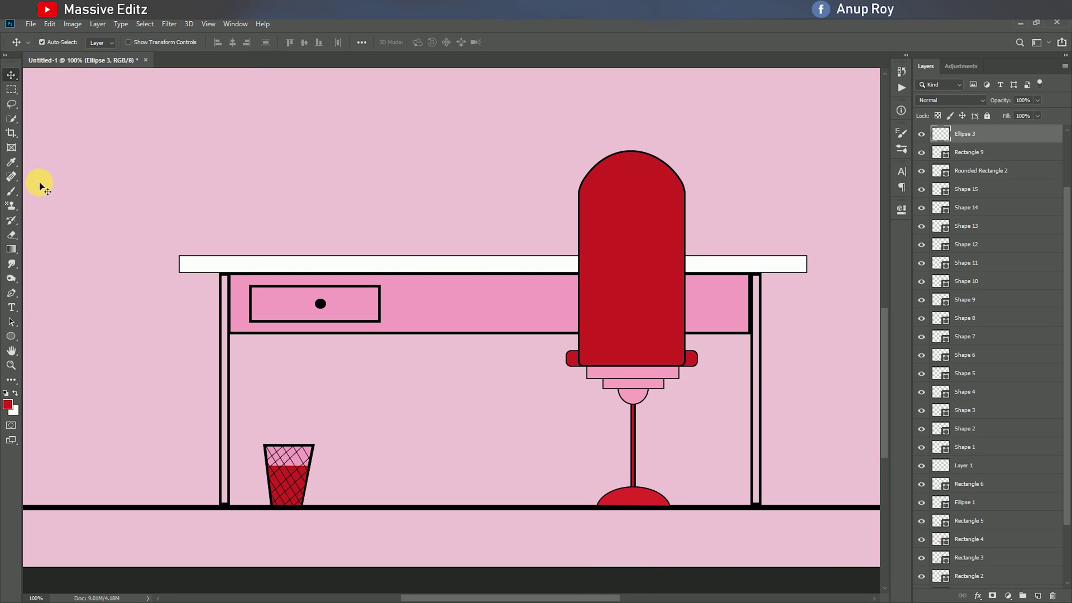
# Draw a small unfilled circle with a 2 px dashed black stroke below the table and duplicate it right of the chair's base
pyautogui.click(9, 336)
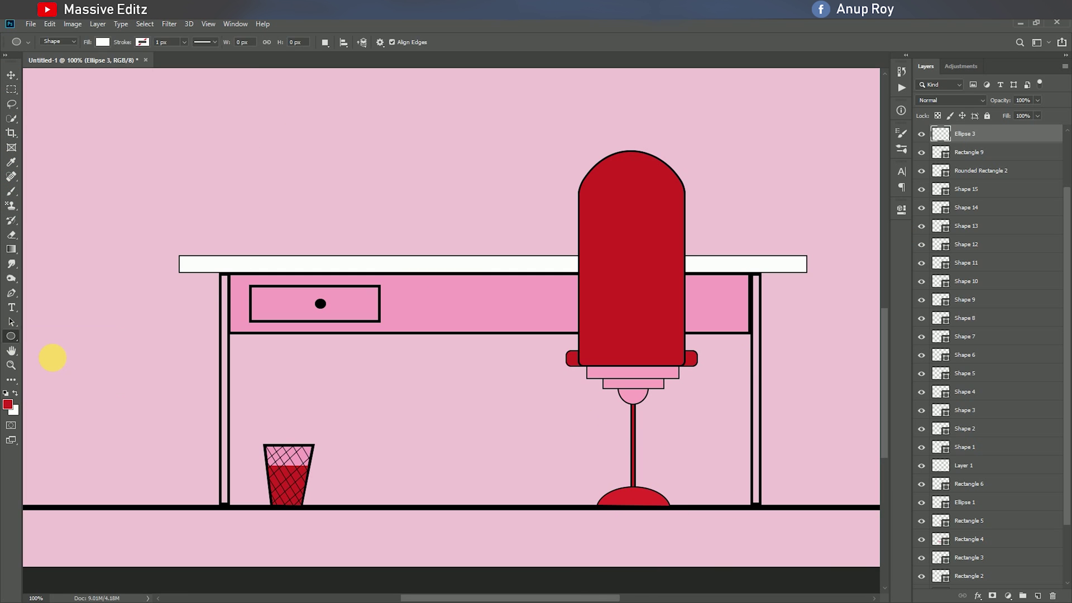
pyautogui.moveTo(450, 380); pyautogui.dragTo(472, 403)
pyautogui.click(212, 42)
pyautogui.click(201, 95)
pyautogui.click(762, 294)
pyautogui.moveTo(781, 296); pyautogui.dragTo(770, 295)
pyautogui.write('2')
pyautogui.click(742, 293)
pyautogui.click(750, 315)
pyautogui.click(869, 205)
pyautogui.click(11, 75)
pyautogui.keyDown('alt'); pyautogui.moveTo(478, 412); pyautogui.dragTo(726, 482); pyautogui.keyUp('alt')
# Scale down the dashed circle between the waste bin and the chair
pyautogui.keyDown('ctrl'); pyautogui.click(460, 391); pyautogui.keyUp('ctrl')
pyautogui.hotkey('ctrl', 't')
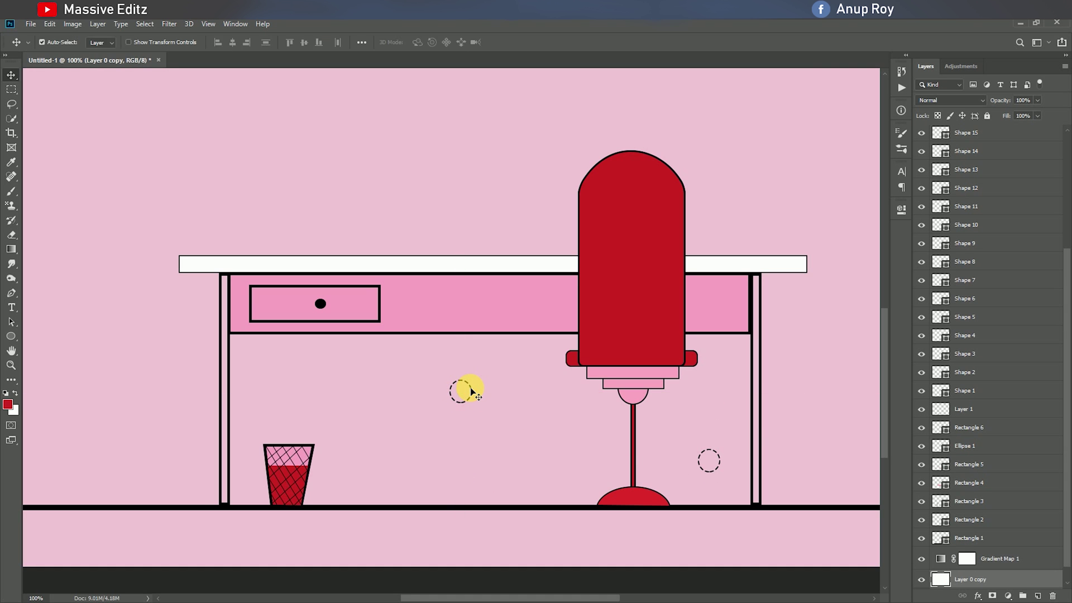
pyautogui.press('Escape')
pyautogui.keyDown('ctrl'); pyautogui.click(472, 389); pyautogui.keyUp('ctrl')
pyautogui.hotkey('ctrl', 't')
pyautogui.moveTo(472, 381); pyautogui.dragTo(465, 387)
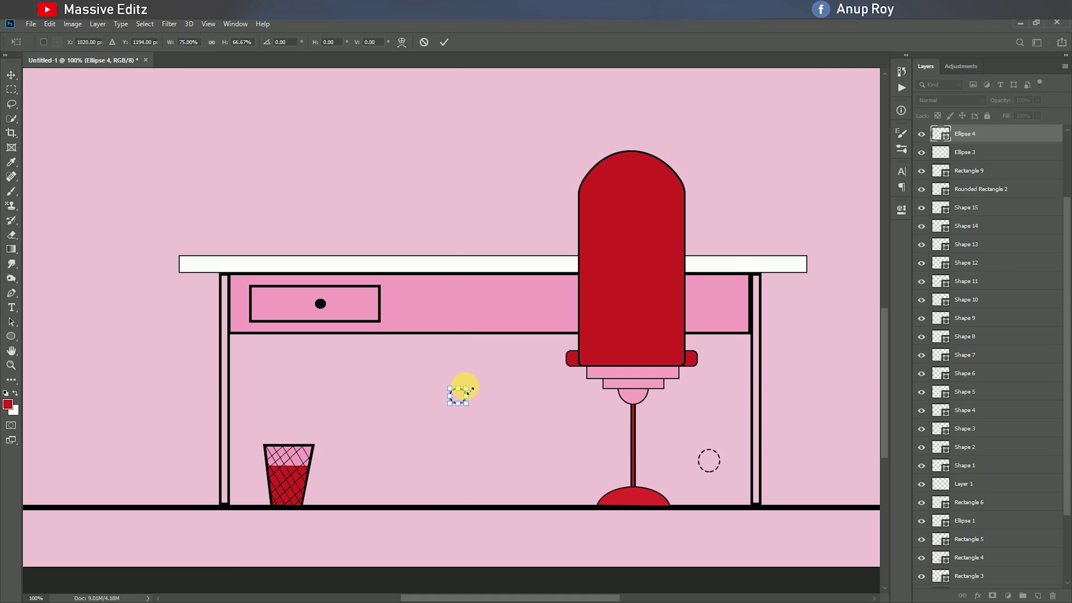
pyautogui.click(444, 42)
# Scale down the dashed circle right of the chair to 80% width and 83.33% height
pyautogui.keyDown('ctrl'); pyautogui.click(708, 449); pyautogui.keyUp('ctrl')
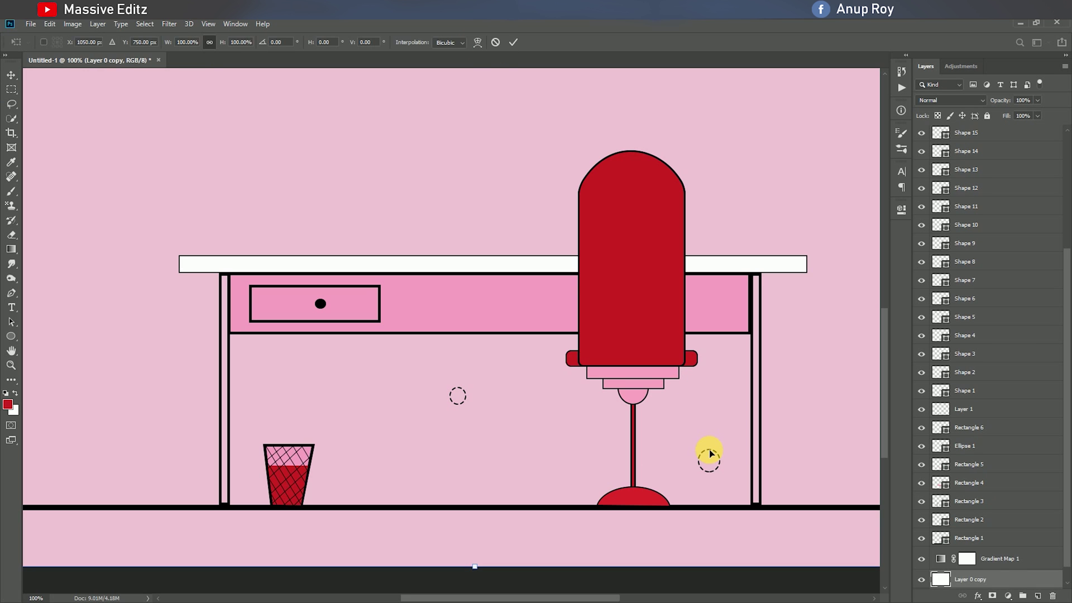
pyautogui.keyDown('ctrl'); pyautogui.click(710, 453); pyautogui.keyUp('ctrl')
pyautogui.hotkey('ctrl', 't')
pyautogui.moveTo(717, 453); pyautogui.dragTo(718, 455)
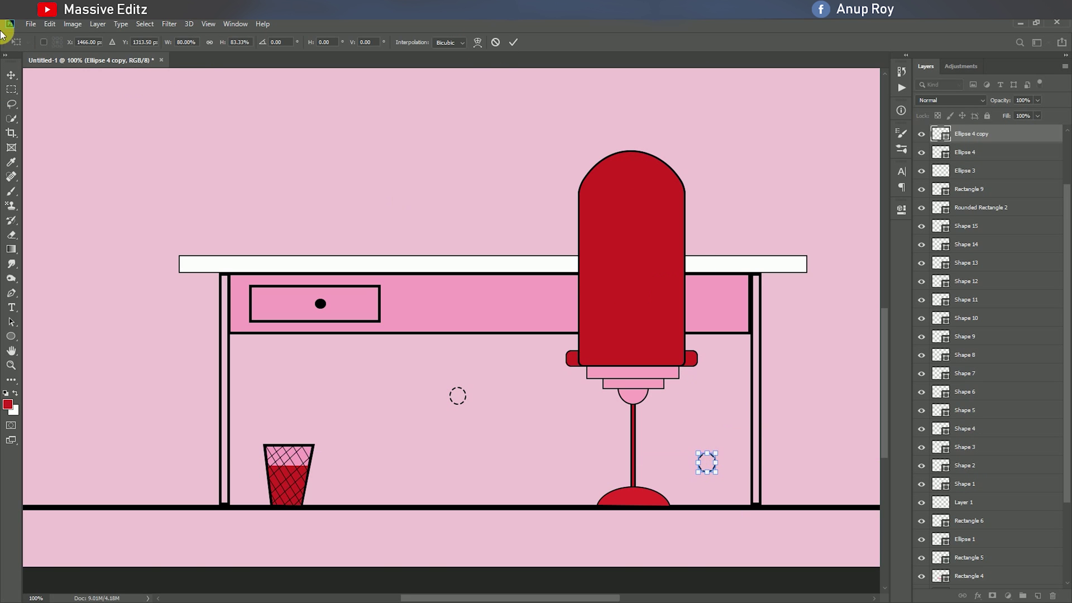
pyautogui.click(565, 90)
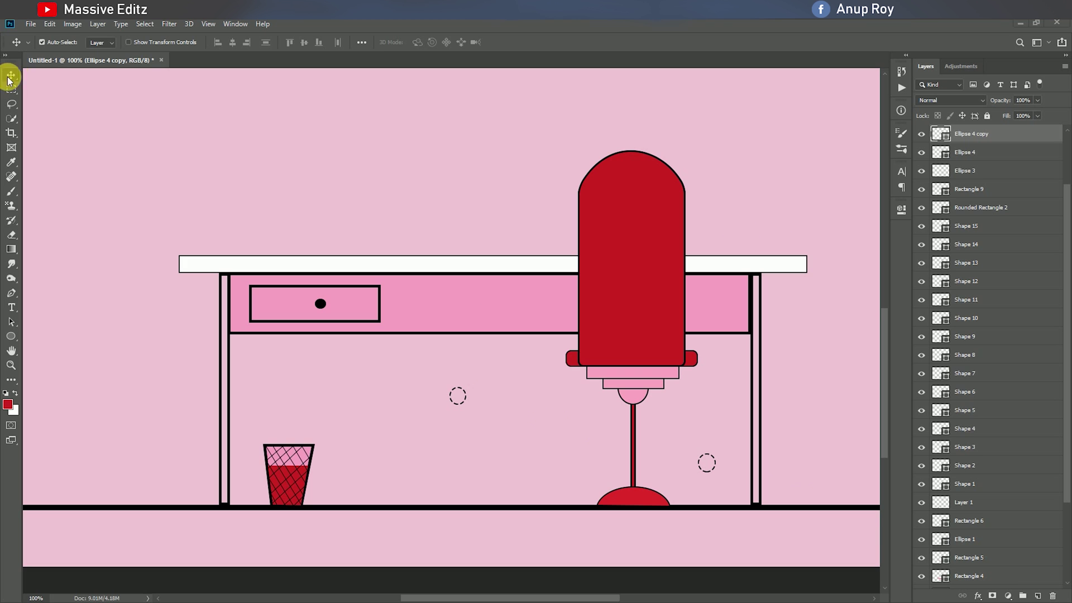
# Draw a crimson rectangle about 62 × 68 px on the table right of the chair, with a solid 2 px black outline
pyautogui.scroll(1, 502, 311)
pyautogui.click(11, 336)
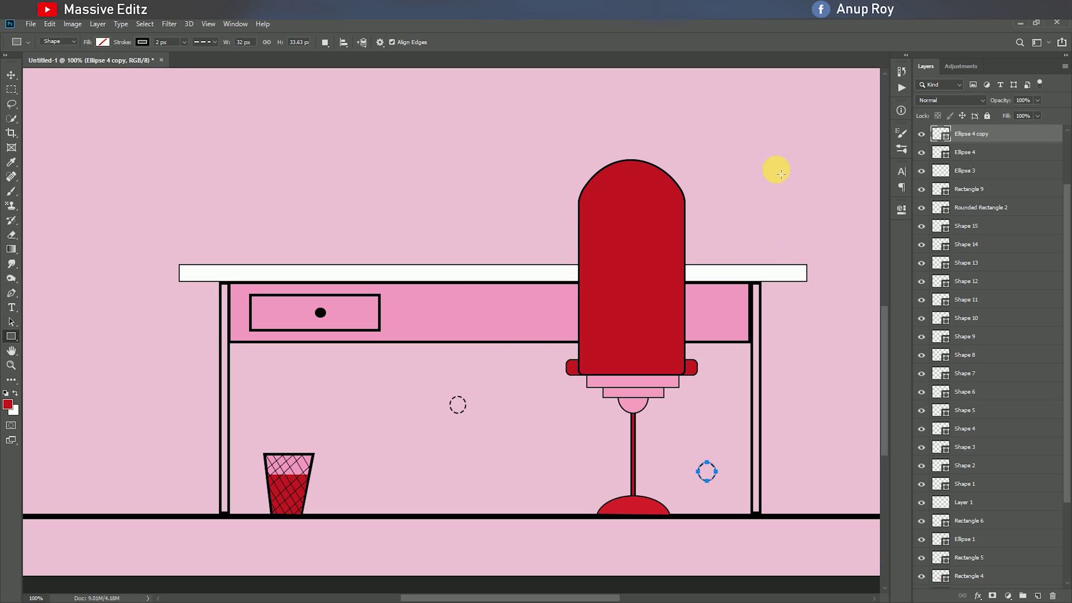
pyautogui.moveTo(737, 221); pyautogui.dragTo(772, 259)
pyautogui.click(742, 276)
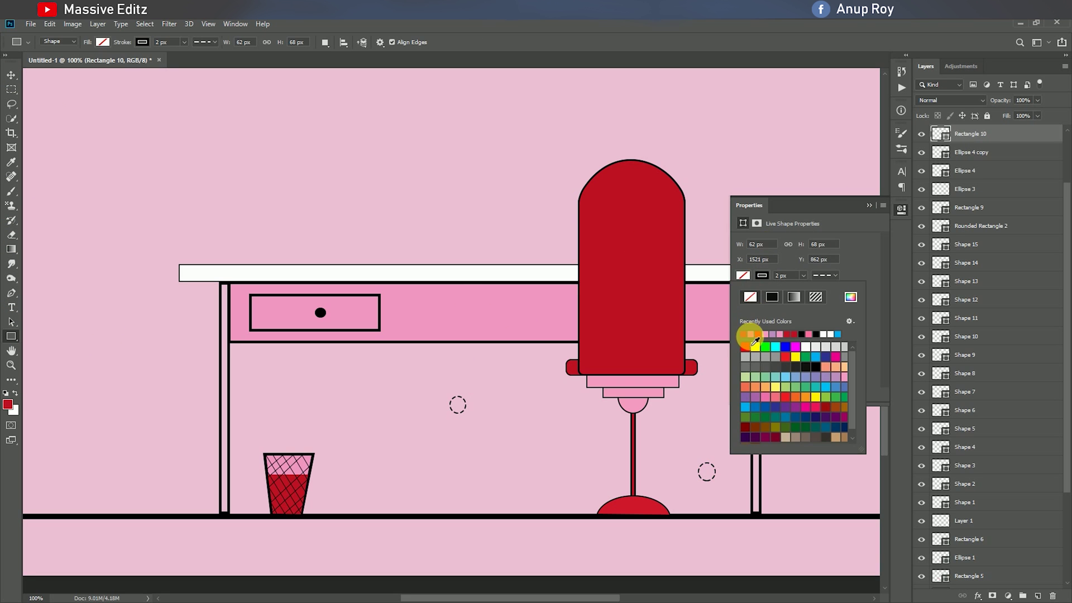
pyautogui.click(797, 222)
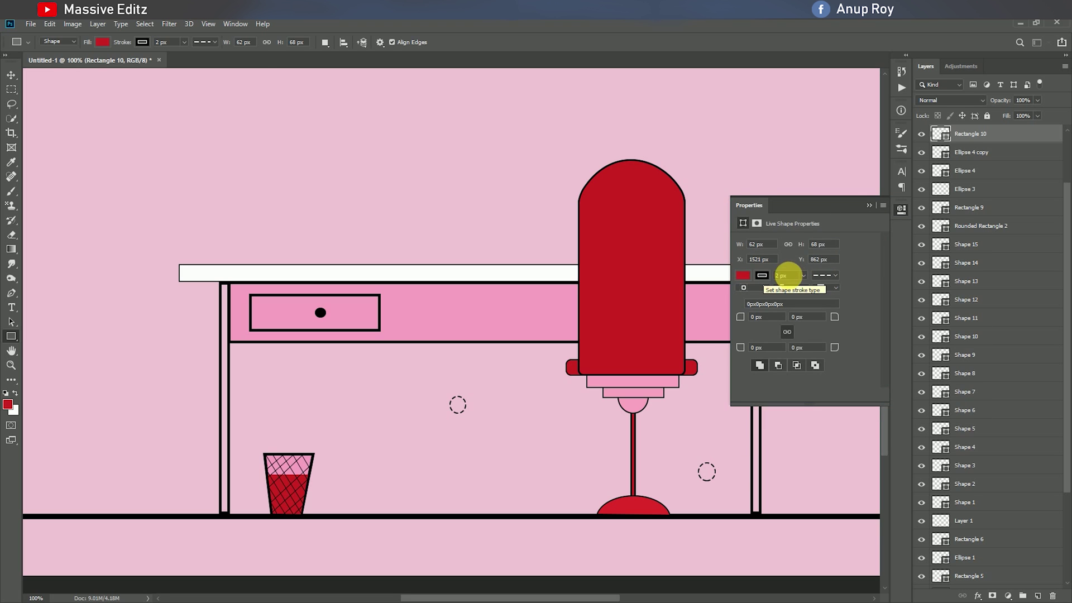
pyautogui.click(869, 206)
pyautogui.click(211, 42)
pyautogui.click(204, 79)
# Reshape the small crimson rectangle into a shorter flower pot with a narrow base and a wider rim
pyautogui.click(12, 75)
pyautogui.hotkey('ctrl', 't')
pyautogui.moveTo(772, 257)
pyautogui.mouseDown()
pyautogui.moveTo(745, 257)
pyautogui.moveTo(756, 242)
pyautogui.mouseUp()
pyautogui.click(510, 42)
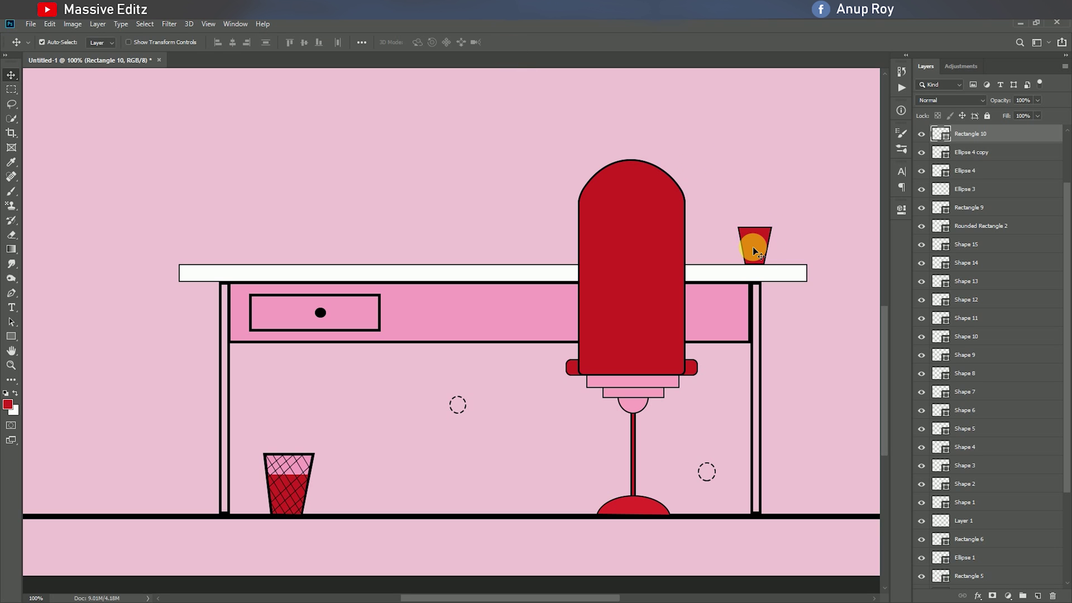
pyautogui.hotkey('ctrl', 't')
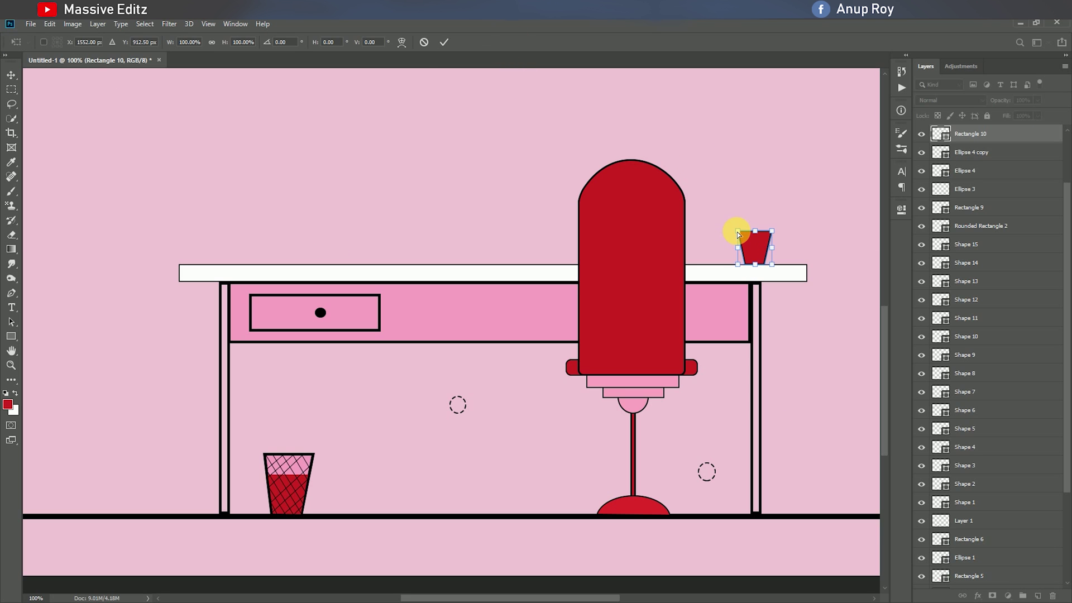
pyautogui.click(446, 47)
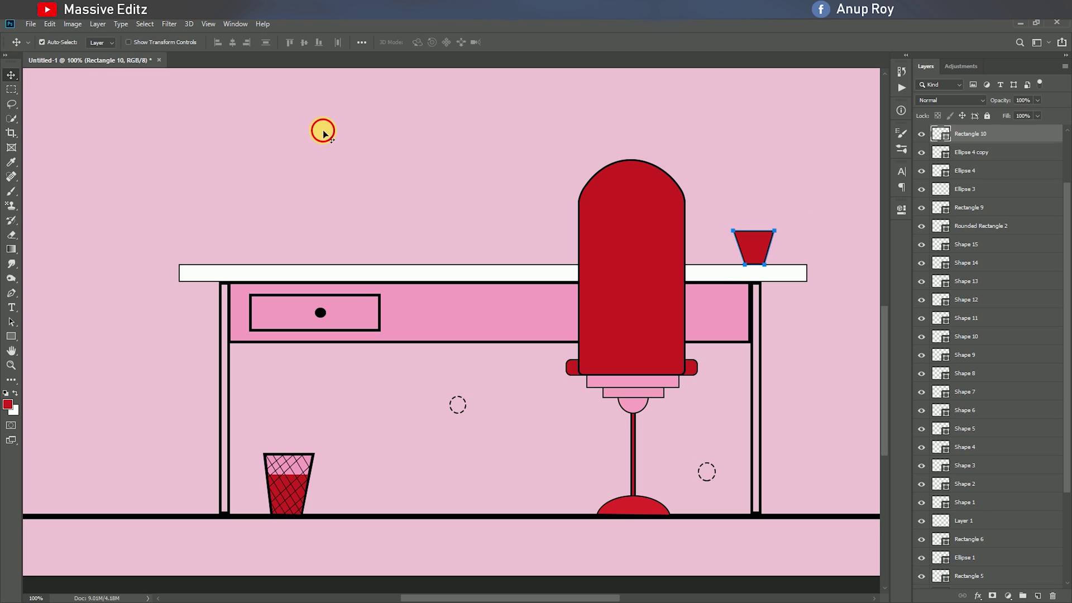
# Try to add a horizontal line across the pot below its rim with the Pen tool
pyautogui.click(536, 274)
pyautogui.scroll(1, 536, 274)
pyautogui.click(11, 292)
pyautogui.hotkey('ctrl', '+')
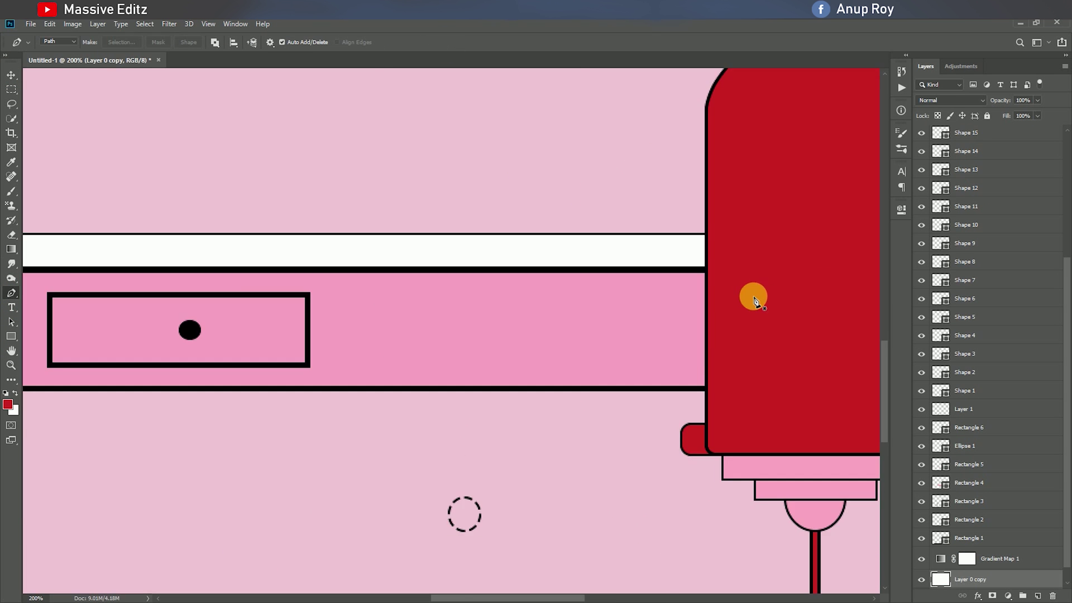
pyautogui.moveTo(754, 296); pyautogui.dragTo(282, 336)
pyautogui.click(550, 227)
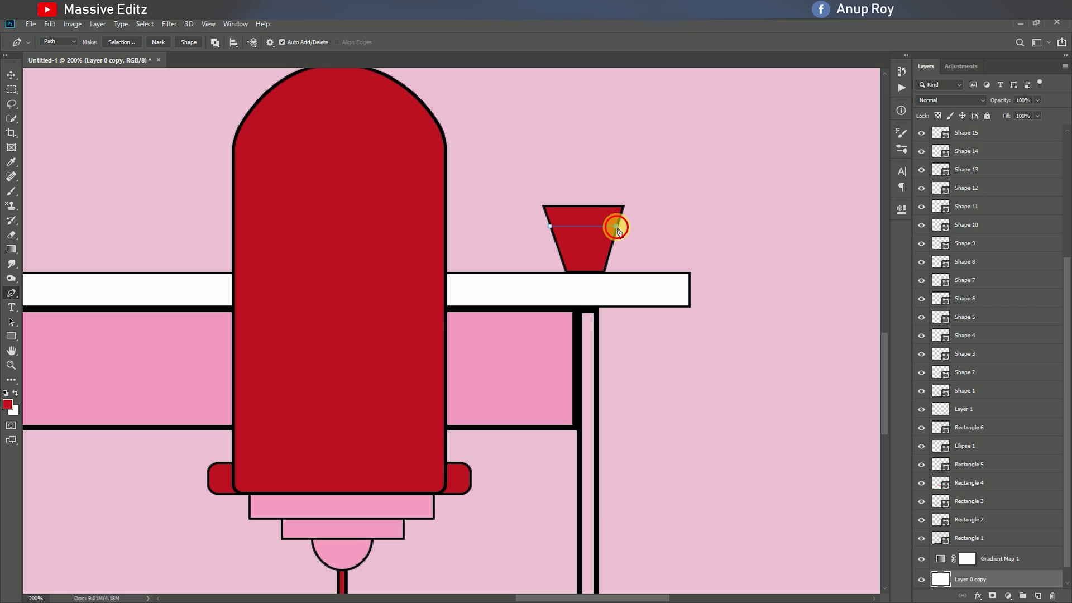
pyautogui.rightClick(587, 219)
pyautogui.click(627, 281)
pyautogui.press('Return')
pyautogui.click(144, 24)
pyautogui.click(159, 46)
pyautogui.scroll(4, 634, 328)
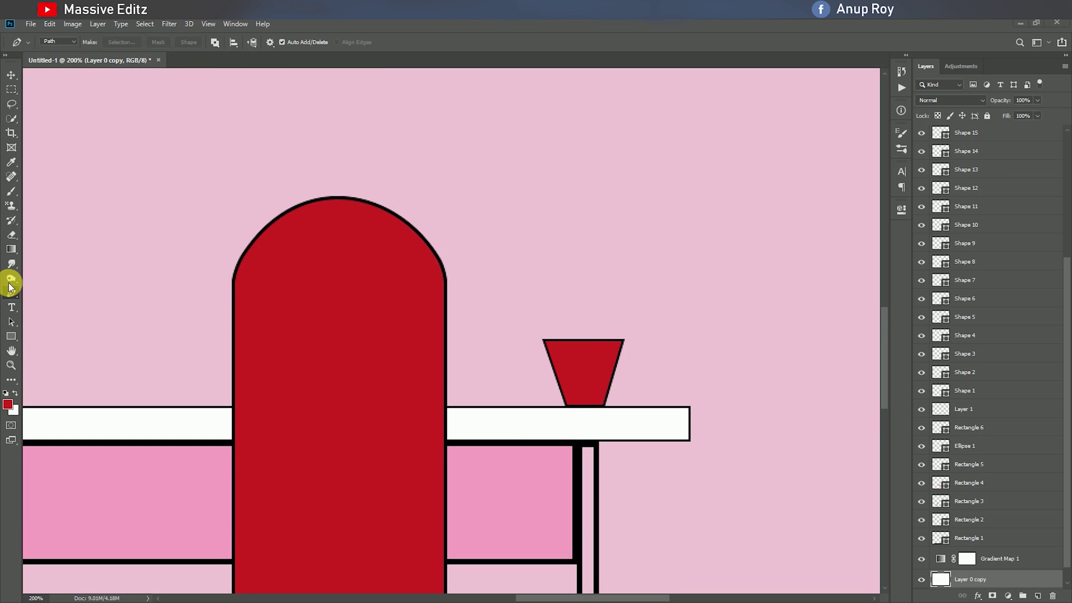
pyautogui.rightClick(11, 336)
pyautogui.click(50, 380)
pyautogui.moveTo(584, 339); pyautogui.dragTo(583, 266)
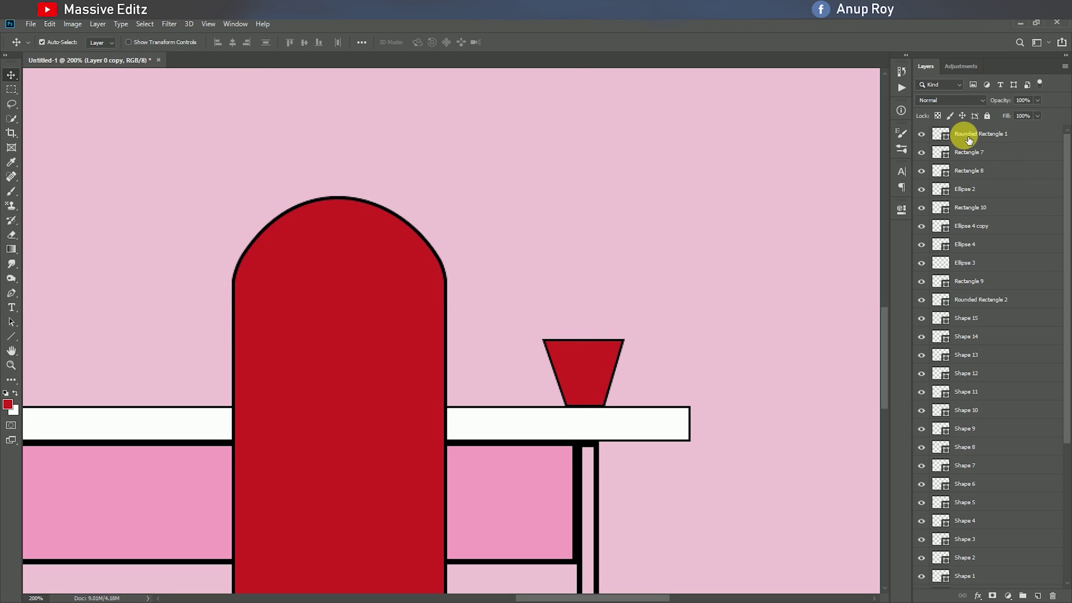
# Draw a thin vertical stem rising from the pot's centre, place its layer beneath the pot and lower it slightly
pyautogui.click(980, 134)
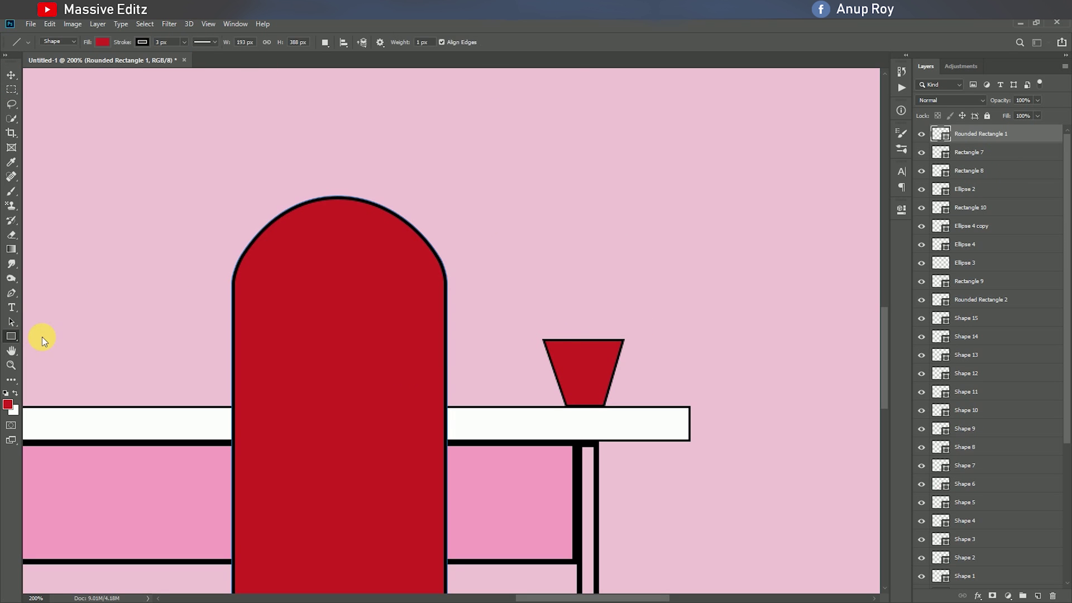
pyautogui.moveTo(584, 340); pyautogui.dragTo(585, 242)
pyautogui.press('v')
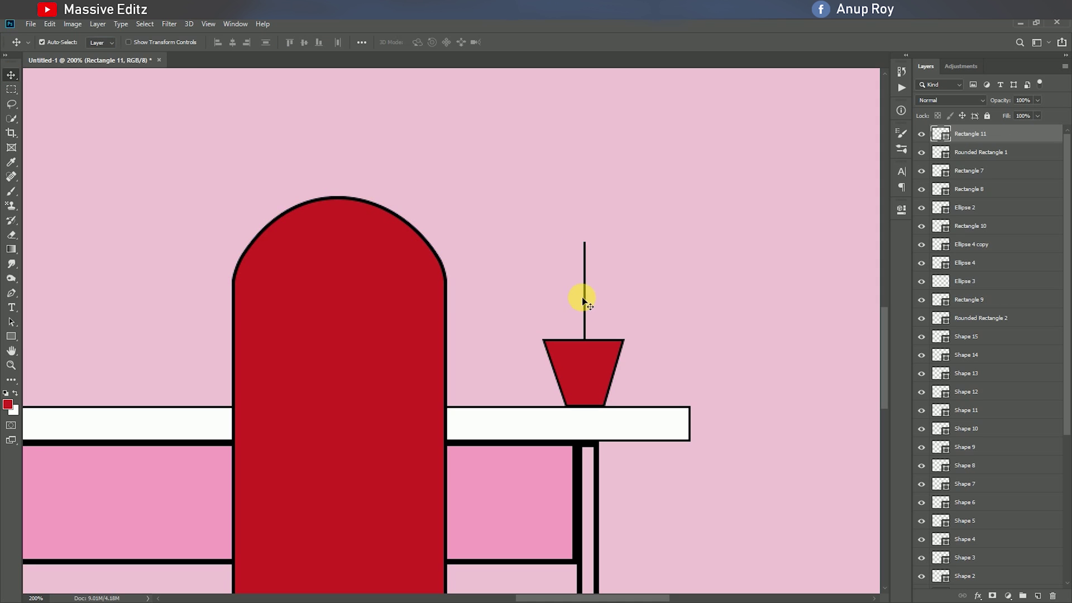
pyautogui.moveTo(971, 134); pyautogui.dragTo(979, 237)
pyautogui.click(596, 373)
pyautogui.click(971, 152)
# Draw a small ellipse about 32 × 15 px beside the stem with a lilac fill and a 1 px black stroke
pyautogui.click(11, 338)
pyautogui.click(52, 357)
pyautogui.moveTo(585, 309); pyautogui.dragTo(621, 294)
pyautogui.click(743, 293)
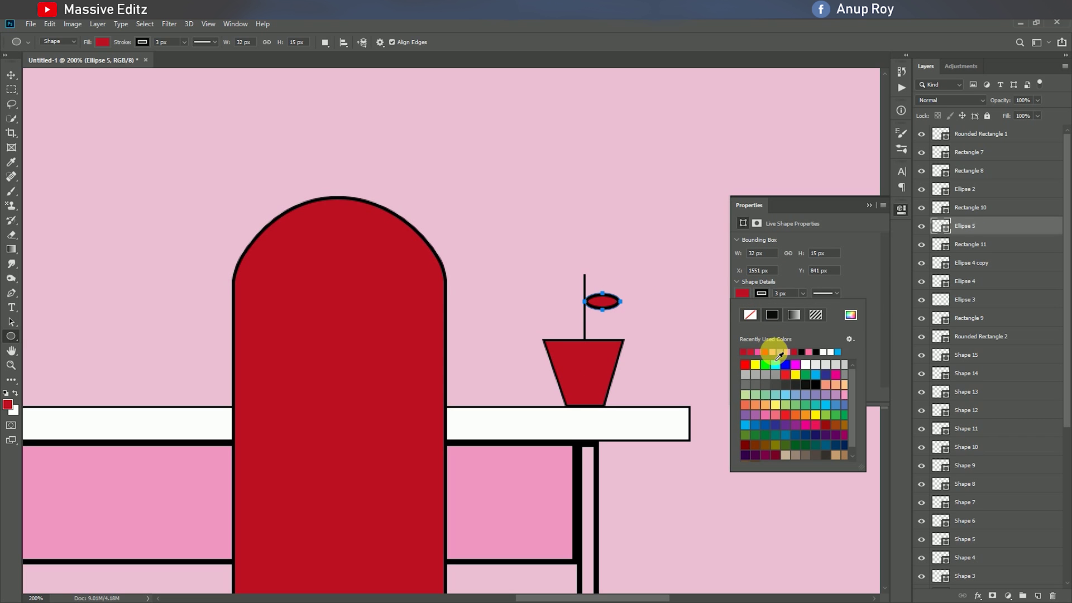
pyautogui.click(770, 297)
pyautogui.click(869, 205)
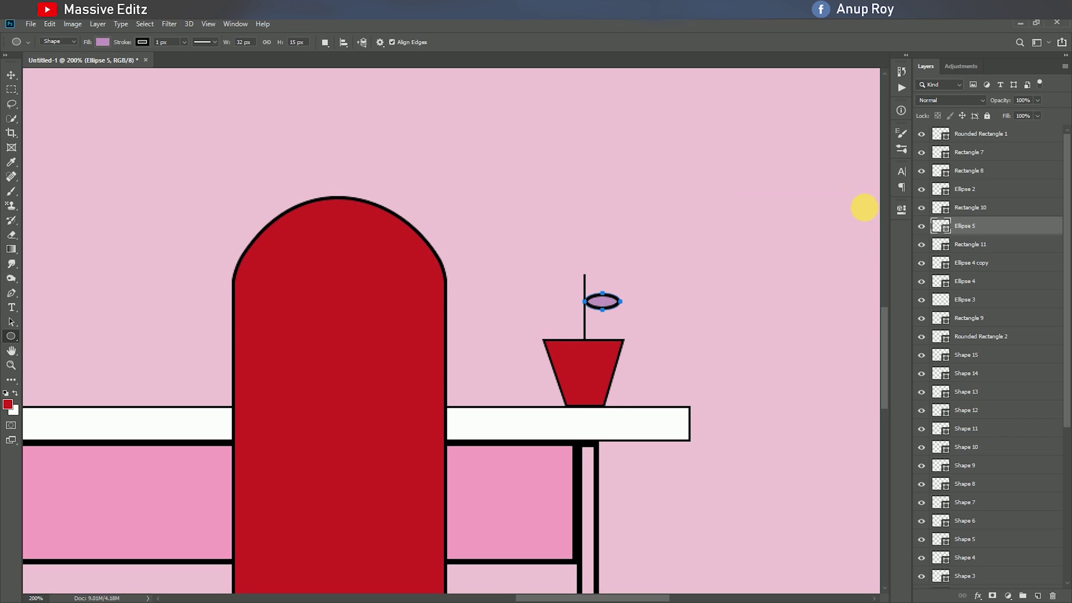
# Move the lilac ellipse slightly away from the stem and warp it into a leaf shape
pyautogui.click(11, 74)
pyautogui.moveTo(600, 303); pyautogui.dragTo(621, 297)
pyautogui.hotkey('ctrl', 't')
pyautogui.rightClick(625, 304)
pyautogui.click(651, 386)
pyautogui.moveTo(625, 310); pyautogui.dragTo(623, 307)
pyautogui.press('Return')
pyautogui.click(547, 242)
# Rotate the leaf so its outer tip points upward and position it close to the stem
pyautogui.click(604, 301)
pyautogui.hotkey('ctrl', 't')
pyautogui.moveTo(637, 315); pyautogui.dragTo(640, 301)
pyautogui.moveTo(610, 301); pyautogui.dragTo(608, 299)
pyautogui.click(513, 42)
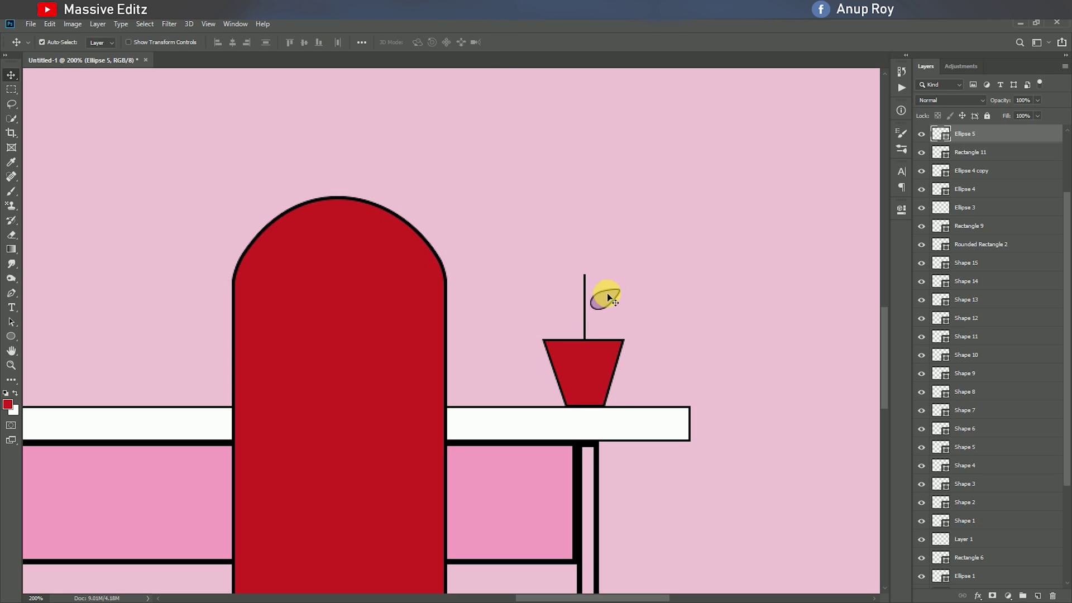
# Duplicate the leaf onto the opposite side of the stem and at its tip, reorienting the copies with Free Transform
pyautogui.hotkey('ctrl', 't')
pyautogui.press('Escape')
pyautogui.moveTo(565, 303); pyautogui.dragTo(581, 272)
pyautogui.hotkey('ctrl', 't')
pyautogui.rightClick(564, 301)
pyautogui.click(598, 435)
pyautogui.doubleClick(561, 291)
pyautogui.hotkey('ctrl', 't')
pyautogui.click(477, 42)
pyautogui.click(516, 42)
# Place another leaf copy low on the left side of the stem and flip it horizontally
pyautogui.moveTo(600, 323); pyautogui.dragTo(567, 321)
pyautogui.hotkey('ctrl', 't')
pyautogui.rightClick(607, 320)
pyautogui.click(634, 459)
pyautogui.click(512, 42)
pyautogui.hotkey('ctrl', 't')
pyautogui.click(445, 42)
# Draw a small thin black rectangle as a leaf stalk beside the stem and rotate it to an angle
pyautogui.rightClick(13, 291)
pyautogui.rightClick(11, 336)
pyautogui.click(43, 336)
pyautogui.moveTo(597, 264)
pyautogui.mouseDown()
pyautogui.moveTo(637, 265)
pyautogui.moveTo(609, 271)
pyautogui.moveTo(595, 304)
pyautogui.moveTo(609, 322)
pyautogui.moveTo(584, 326)
pyautogui.mouseUp()
pyautogui.click(871, 199)
pyautogui.hotkey('ctrl', 't')
pyautogui.click(445, 42)
pyautogui.click(516, 239)
# Flip a copy of the stalk and position it to join a leaf to the stem
pyautogui.click(645, 199)
pyautogui.hotkey('ctrl', 't')
pyautogui.rightClick(609, 320)
pyautogui.click(643, 458)
pyautogui.click(447, 42)
pyautogui.click(448, 43)
pyautogui.moveTo(633, 313); pyautogui.dragTo(583, 297)
# Select the stalk shape and move its layer to the top of the layer stack
pyautogui.keyDown('ctrl'); pyautogui.click(607, 321); pyautogui.keyUp('ctrl')
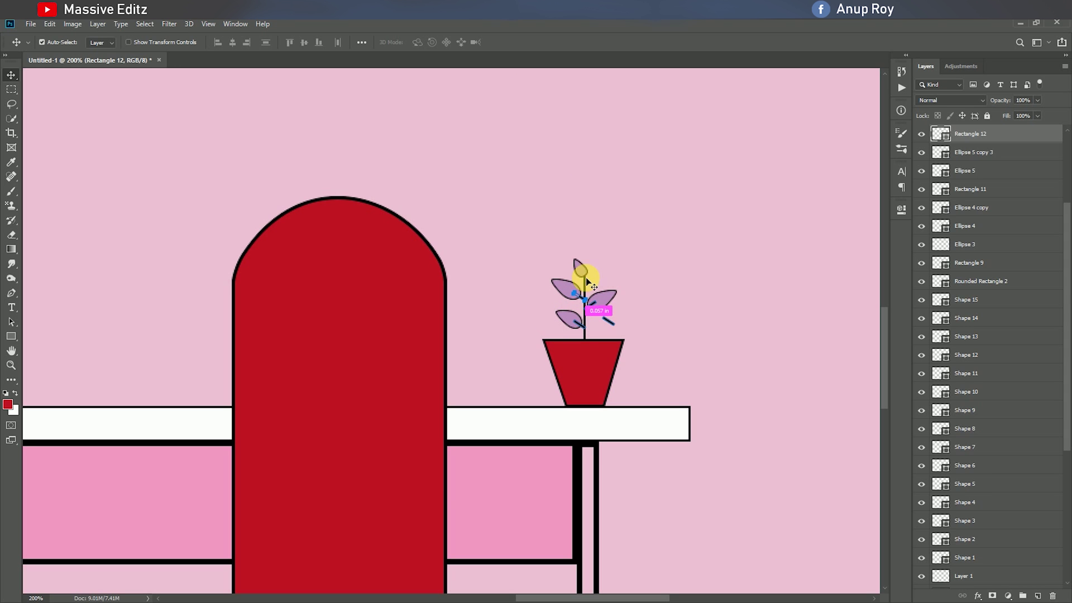
pyautogui.click(605, 288)
pyautogui.click(582, 299)
pyautogui.moveTo(1002, 137)
pyautogui.mouseDown()
pyautogui.moveTo(993, 198)
pyautogui.moveTo(1009, 120)
pyautogui.moveTo(1004, 138)
pyautogui.mouseUp()
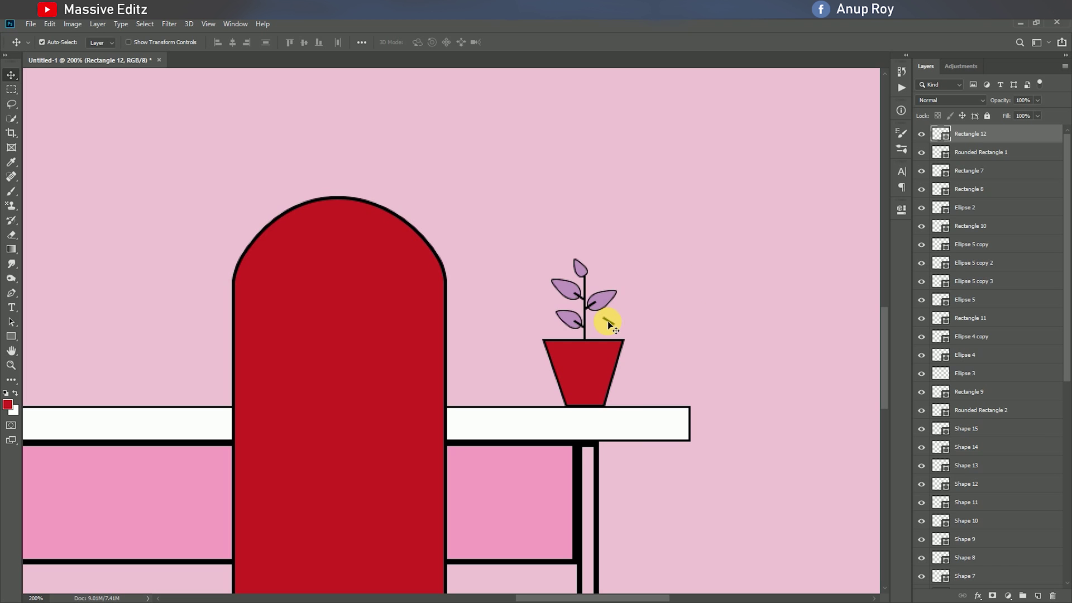
# Scale down a stalk piece and fit it between the stem's tip and the top leaf
pyautogui.hotkey('ctrl', 't')
pyautogui.moveTo(641, 290)
pyautogui.mouseDown()
pyautogui.moveTo(640, 317)
pyautogui.moveTo(665, 302)
pyautogui.moveTo(586, 276)
pyautogui.mouseUp()
pyautogui.click(445, 42)
pyautogui.hotkey('ctrl', 'z')
pyautogui.hotkey('ctrl', 't')
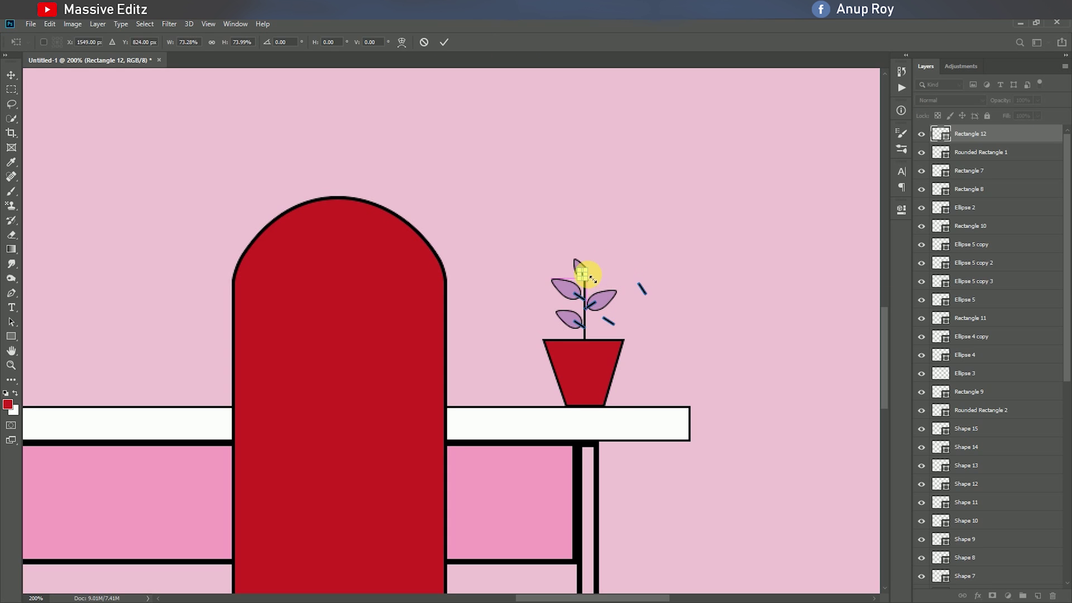
pyautogui.click(445, 42)
# Rasterize the stalk layer and erase the two stray stalk pieces beside the plant with a smaller eraser
pyautogui.keyDown('ctrl'); pyautogui.click(672, 290); pyautogui.keyUp('ctrl')
pyautogui.click(11, 235)
pyautogui.press('[')
pyautogui.press('[')
pyautogui.press('[')
pyautogui.press('[')
pyautogui.press('[')
pyautogui.press('[')
pyautogui.press('[')
pyautogui.press('[')
pyautogui.press('[')
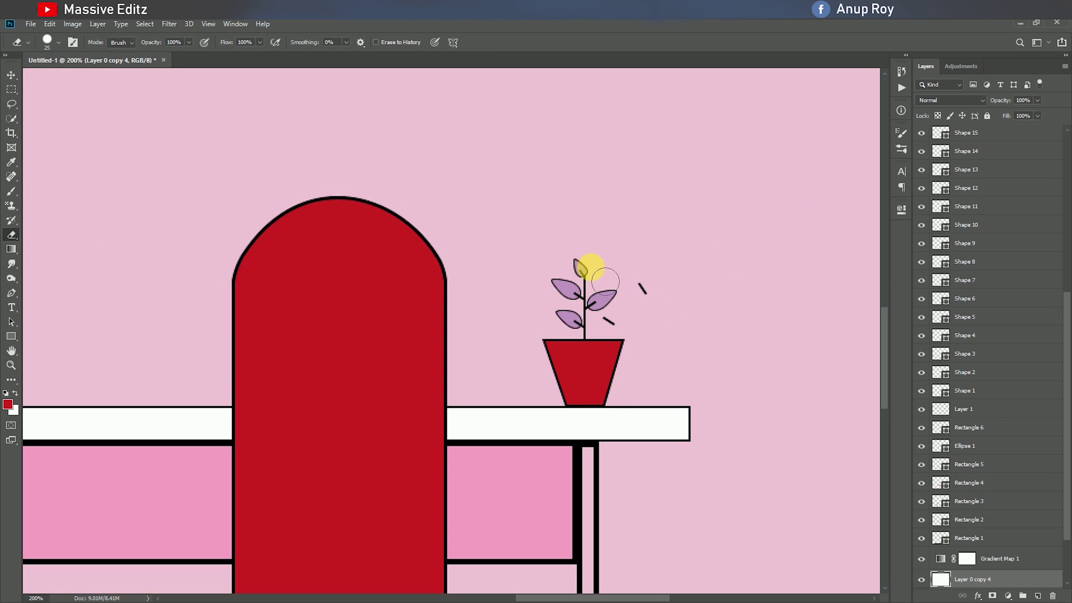
pyautogui.keyDown('ctrl'); pyautogui.click(641, 289); pyautogui.keyUp('ctrl')
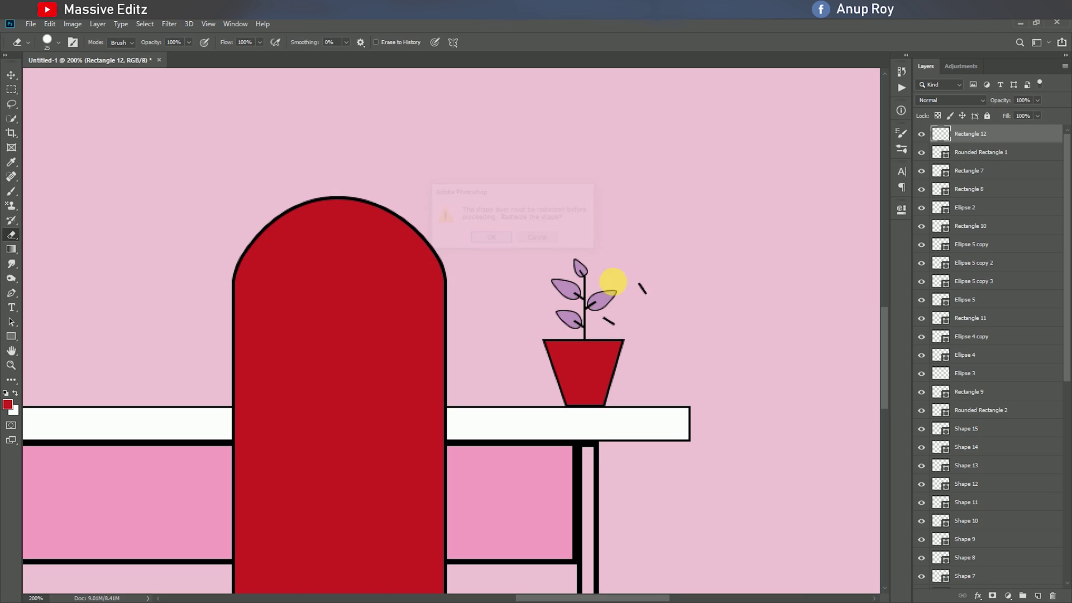
pyautogui.press('v')
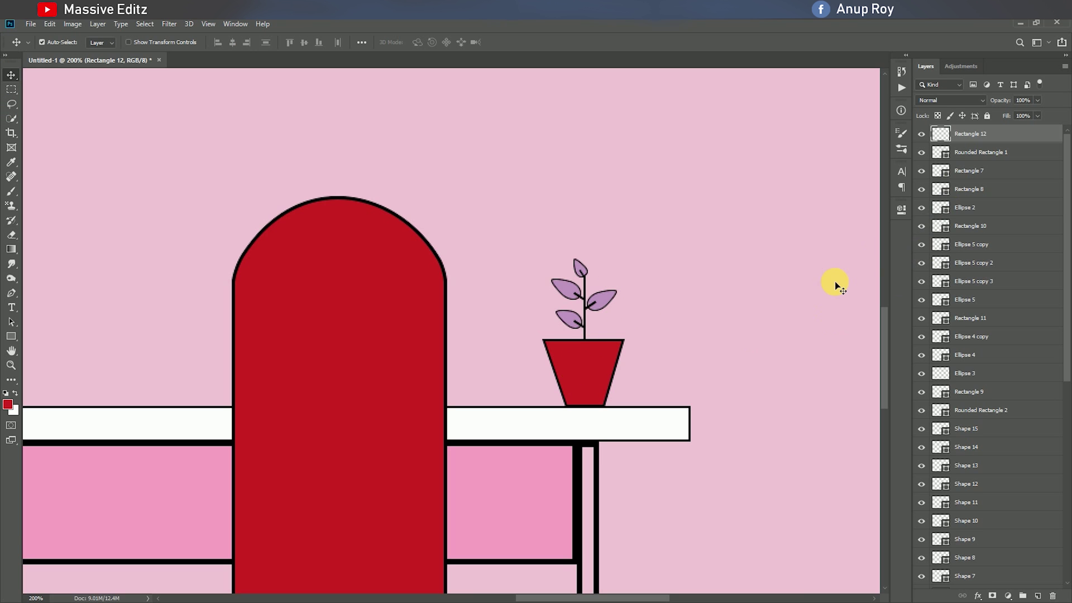
# Draw a white rounded rectangle about 392 × 246 px with a 10 px radius above the desk as the monitor
pyautogui.hotkey('ctrl', '-')
pyautogui.hotkey('ctrl', '-')
pyautogui.hotkey('ctrl', '-')
pyautogui.hotkey('ctrl', '-')
pyautogui.hotkey('ctrl', '+')
pyautogui.hotkey('ctrl', '+')
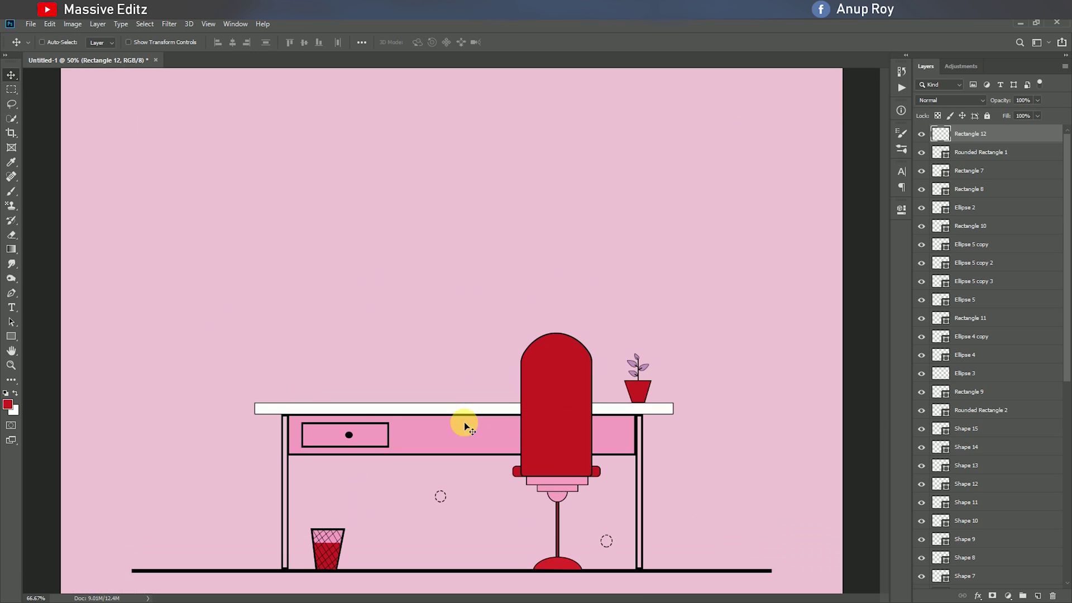
pyautogui.scroll(-2, 483, 364)
pyautogui.hscroll(-2, 491, 293)
pyautogui.rightClick(11, 336)
pyautogui.click(44, 343)
pyautogui.moveTo(410, 200); pyautogui.dragTo(630, 337)
# Give the monitor a 15 px red stroke and move its layer beneath the chair
pyautogui.click(762, 275)
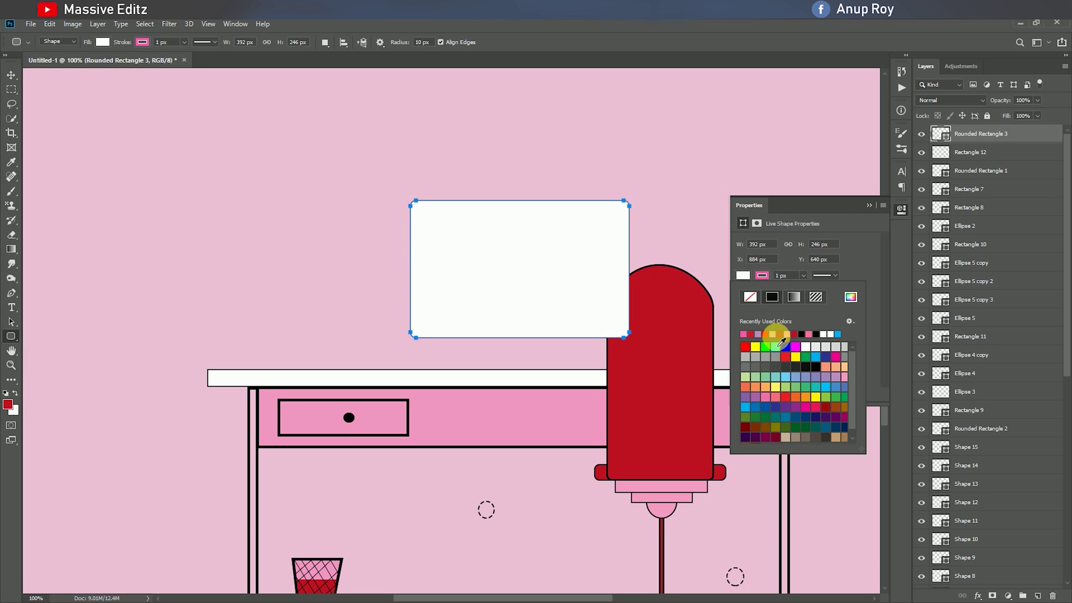
pyautogui.click(850, 297)
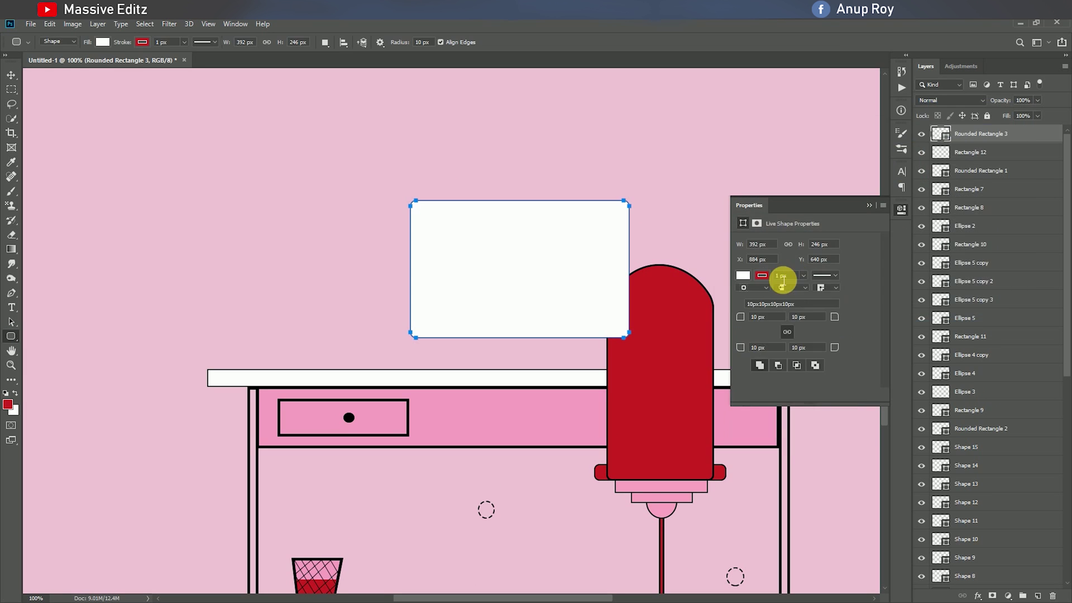
pyautogui.write('15')
pyautogui.click(868, 205)
pyautogui.click(12, 75)
pyautogui.moveTo(984, 134); pyautogui.dragTo(1016, 473)
# Draw a strip about 376 × 29 px along the monitor's lower edge and fill it with red be1024
pyautogui.click(972, 136)
pyautogui.rightClick(11, 337)
pyautogui.click(47, 336)
pyautogui.moveTo(415, 319); pyautogui.dragTo(626, 335)
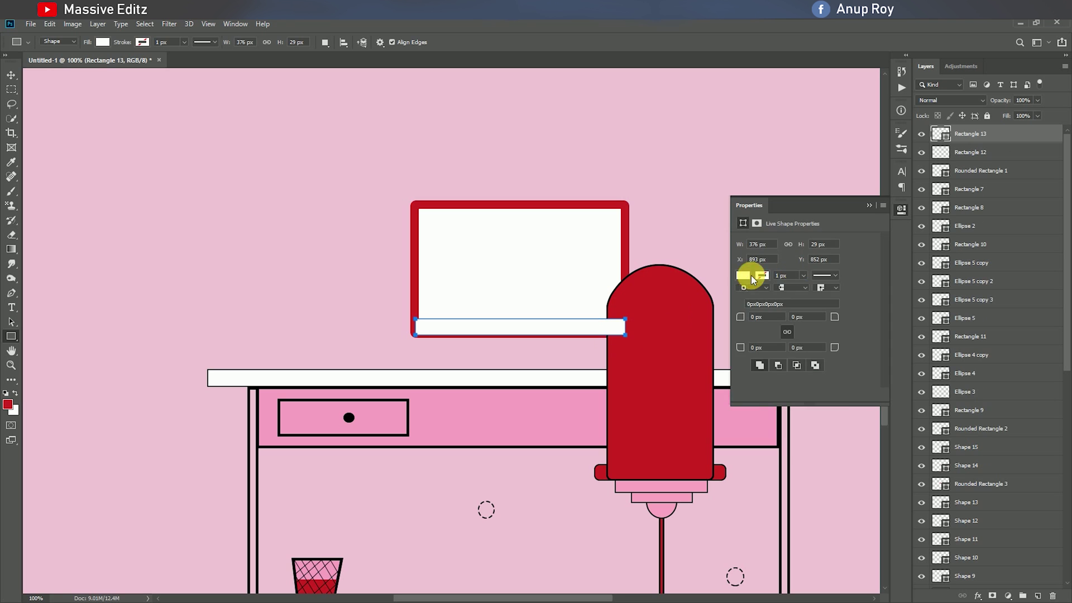
pyautogui.click(743, 276)
pyautogui.click(649, 284)
pyautogui.click(974, 134)
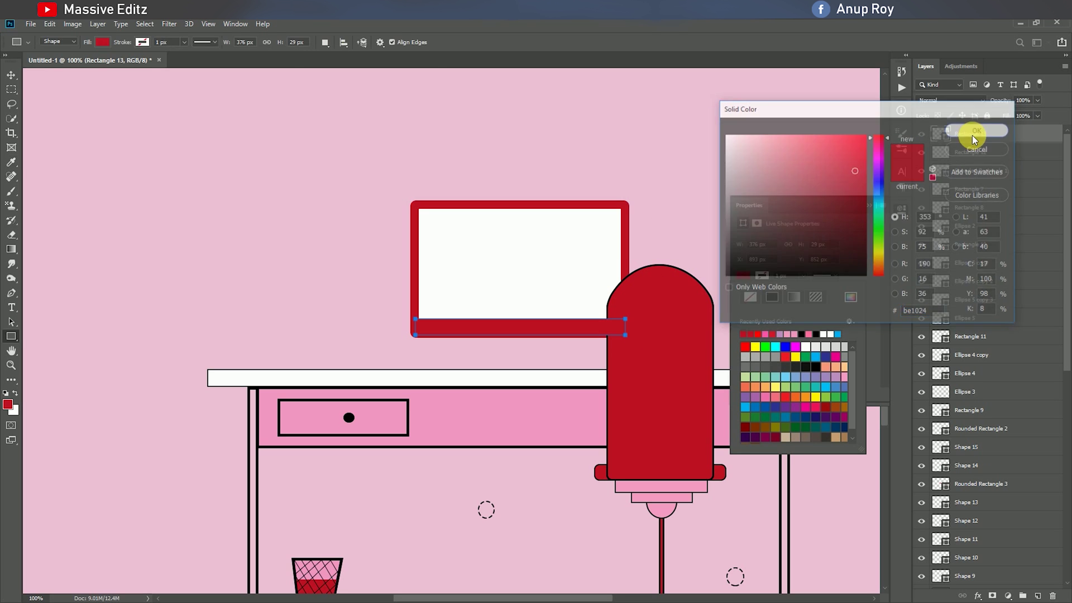
pyautogui.click(861, 209)
# Move the red strip's layer beneath the chair layers
pyautogui.press('v')
pyautogui.moveTo(972, 134); pyautogui.dragTo(1015, 263)
pyautogui.click(869, 208)
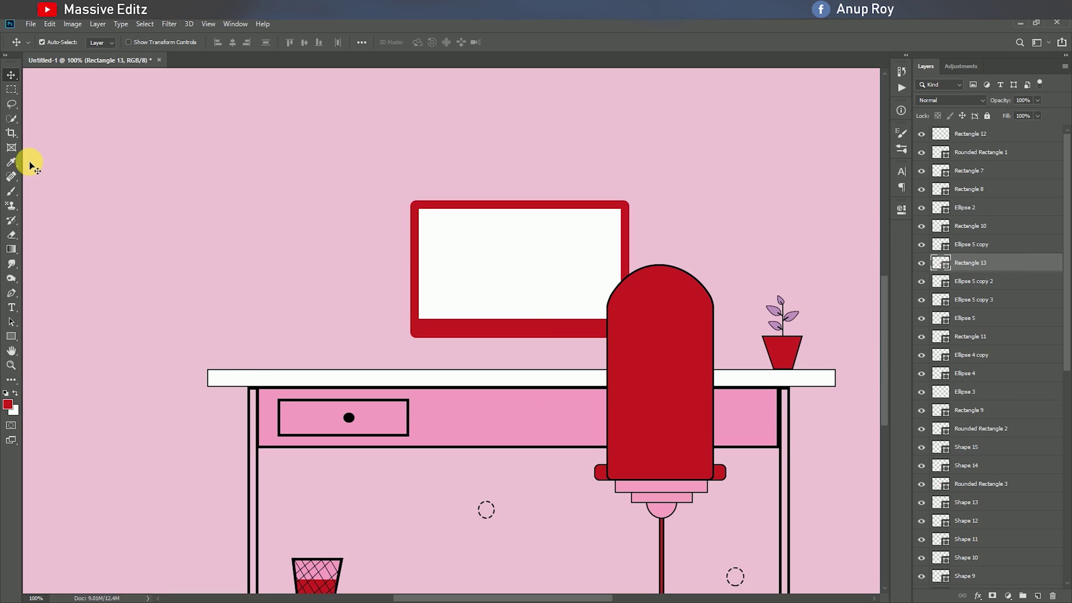
pyautogui.click(11, 91)
pyautogui.click(12, 334)
pyautogui.moveTo(477, 365); pyautogui.dragTo(536, 372)
pyautogui.click(743, 274)
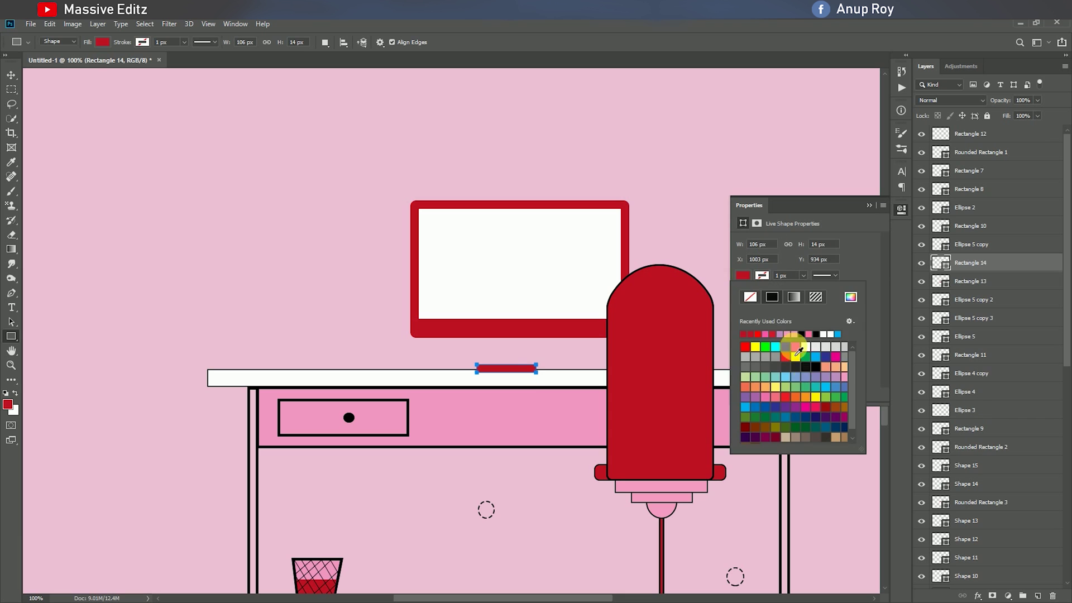
pyautogui.click(792, 334)
pyautogui.click(869, 205)
pyautogui.press('v')
pyautogui.moveTo(507, 371); pyautogui.dragTo(516, 369)
pyautogui.doubleClick(994, 265)
pyautogui.click(1025, 123)
pyautogui.doubleClick(941, 264)
pyautogui.click(976, 149)
pyautogui.press('Delete')
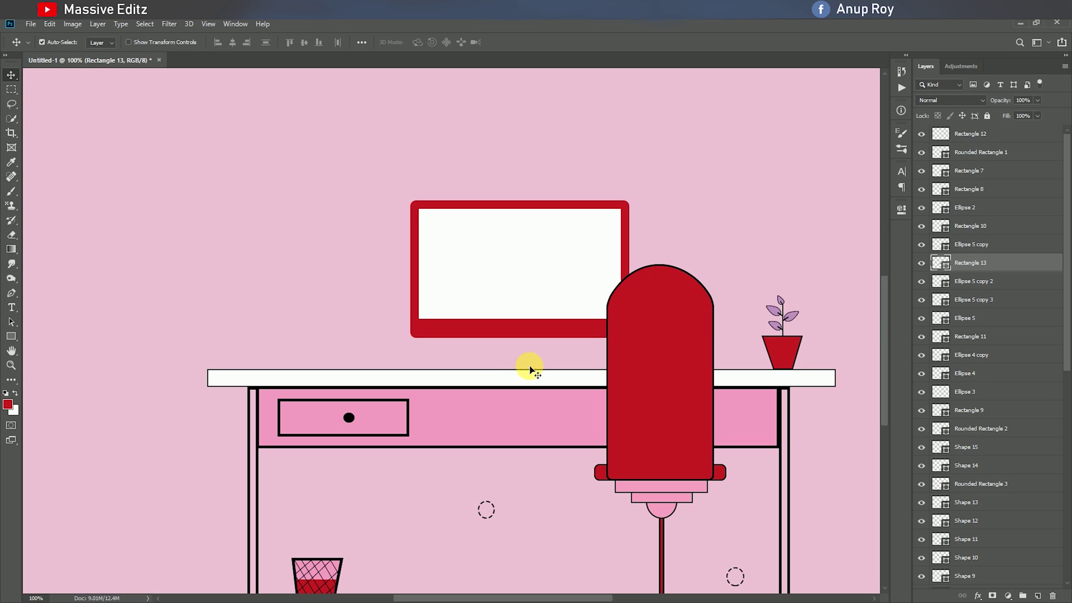
# Draw a pink rectangle about 93 × 15 px with a thin outline as the monitor's base, resting on the tabletop
pyautogui.click(11, 337)
pyautogui.moveTo(491, 361); pyautogui.dragTo(547, 374)
pyautogui.click(743, 276)
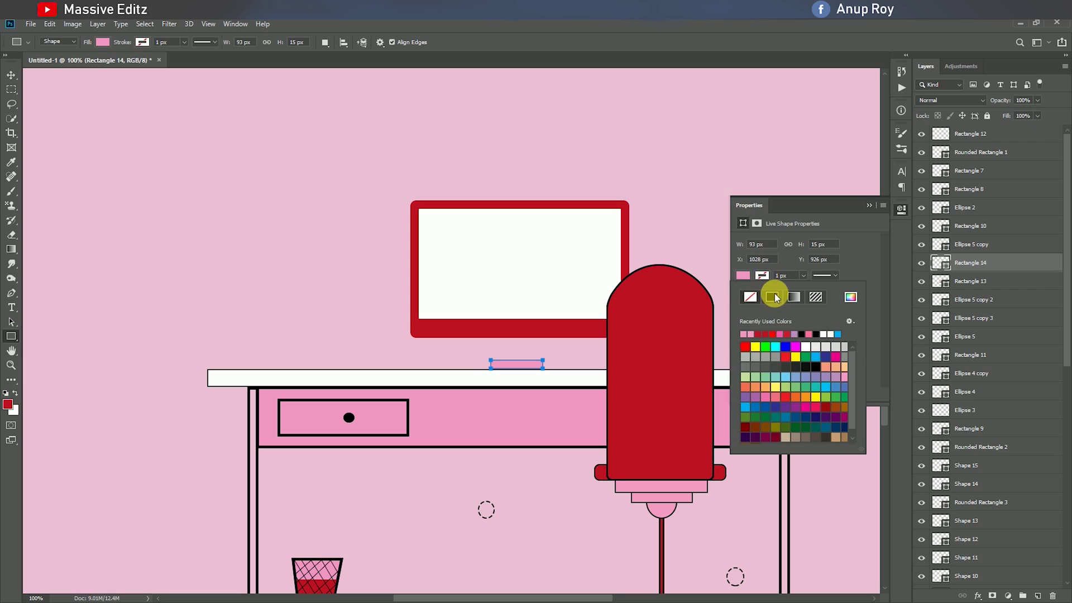
pyautogui.click(775, 297)
pyautogui.click(869, 206)
pyautogui.press('v')
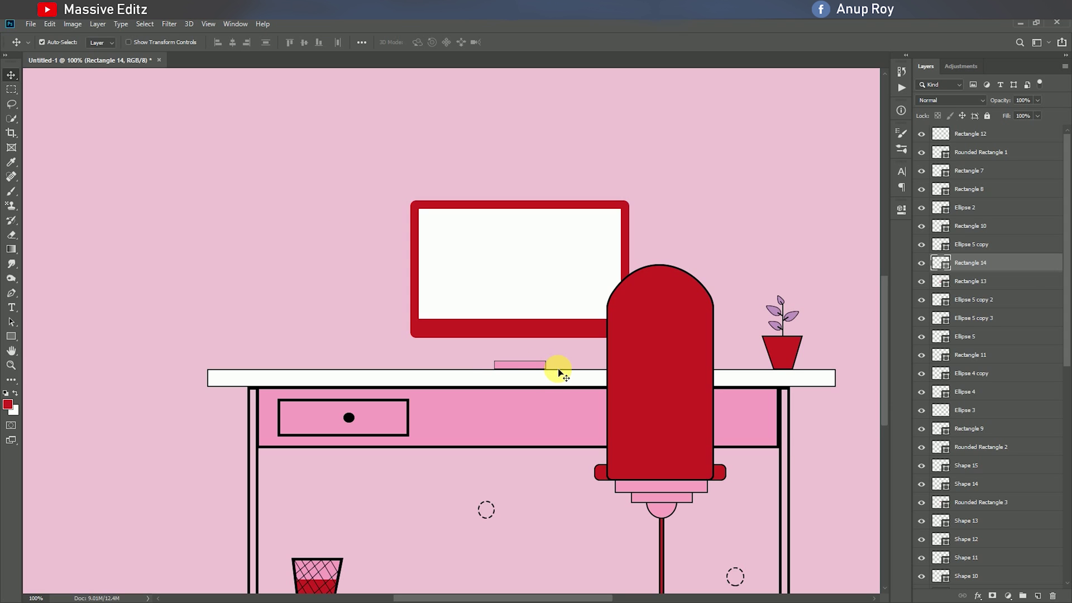
# Stack the red strip's layer with the monitor frame's layer and move both shapes slightly down together
pyautogui.click(626, 225)
pyautogui.moveTo(971, 281); pyautogui.dragTo(998, 494)
pyautogui.keyDown('shift'); pyautogui.click(986, 499); pyautogui.keyUp('shift')
pyautogui.moveTo(626, 250)
pyautogui.mouseDown()
pyautogui.moveTo(628, 265)
pyautogui.moveTo(621, 246)
pyautogui.mouseUp()
# Draw a pink monitor neck about 36 × 32 px between the screen and the base and taper it toward the top
pyautogui.click(17, 335)
pyautogui.moveTo(510, 343); pyautogui.dragTo(531, 361)
pyautogui.click(742, 275)
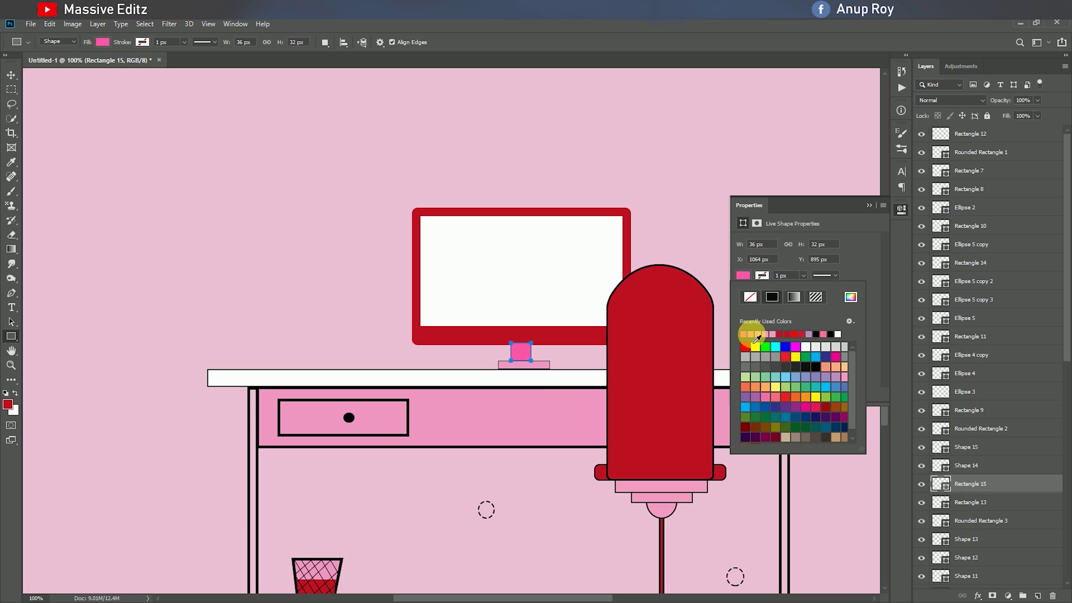
pyautogui.click(870, 205)
pyautogui.hotkey('ctrl', 't')
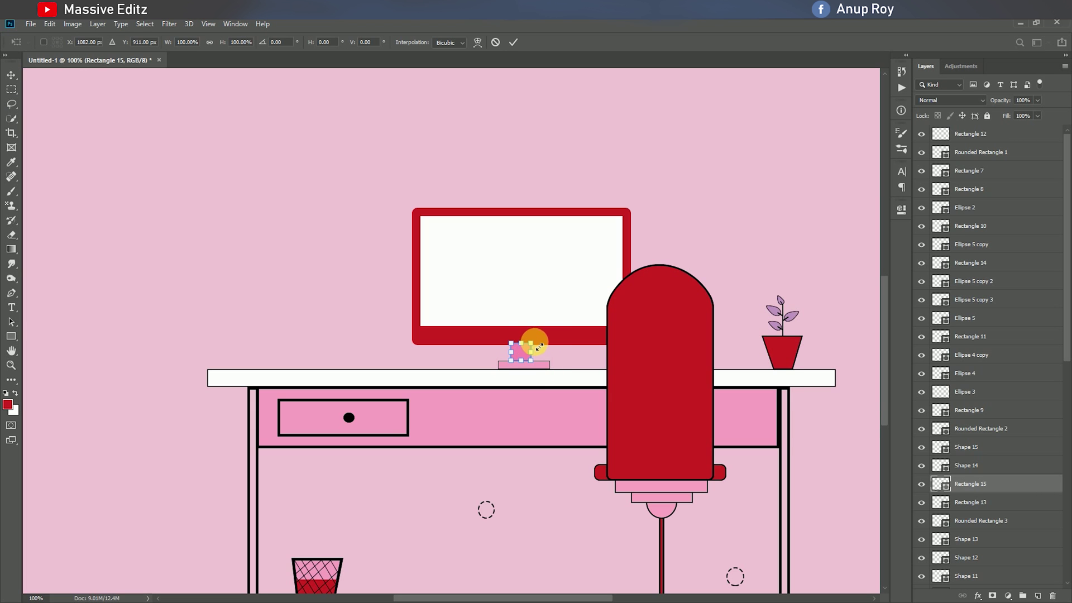
pyautogui.moveTo(529, 347)
pyautogui.mouseDown()
pyautogui.moveTo(527, 360)
pyautogui.moveTo(508, 359)
pyautogui.moveTo(525, 354)
pyautogui.mouseUp()
pyautogui.click(513, 42)
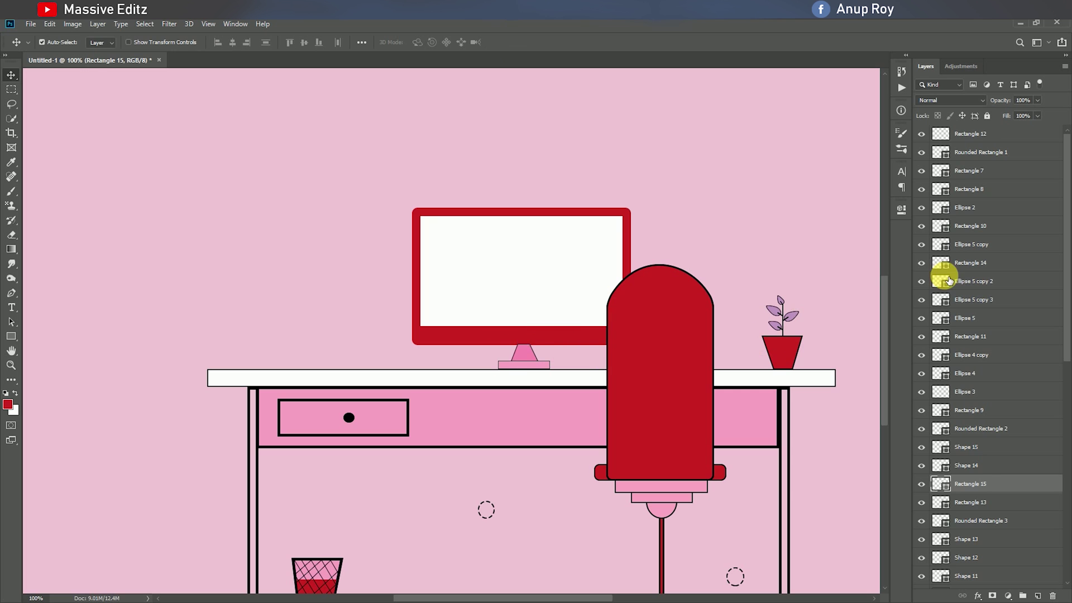
# Move the neck and base layers beneath the monitor layers and shift both shapes slightly right together
pyautogui.moveTo(970, 484); pyautogui.dragTo(975, 531)
pyautogui.click(526, 365)
pyautogui.moveTo(979, 265); pyautogui.dragTo(1012, 514)
pyautogui.click(525, 363)
pyautogui.keyDown('shift'); pyautogui.click(1027, 497); pyautogui.keyUp('shift')
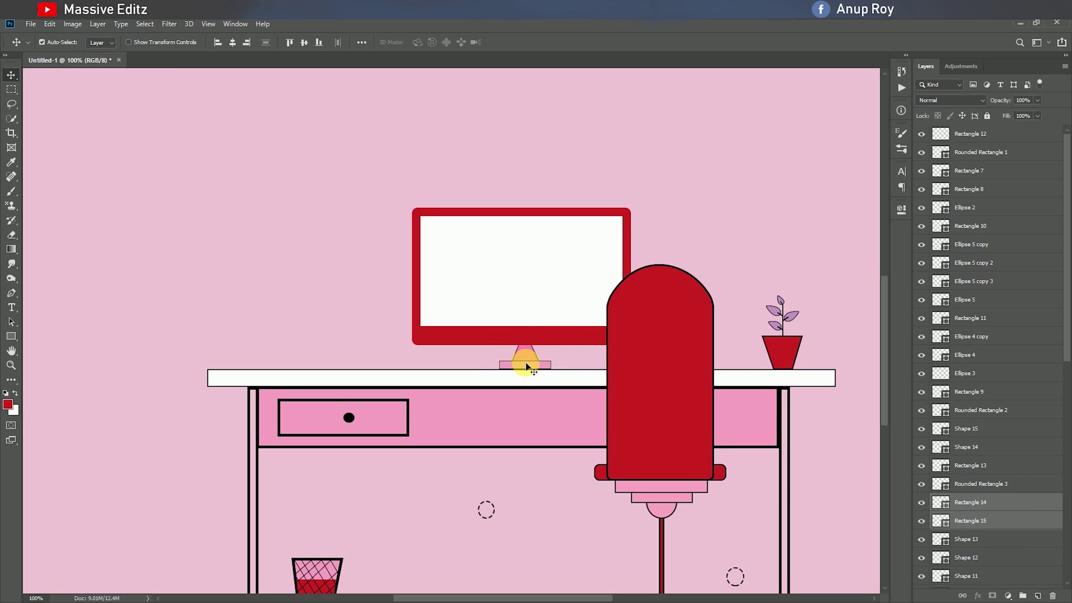
# Select only the monitor's neck and widen its tapered shape with Free Transform
pyautogui.keyDown('ctrl'); pyautogui.click(927, 502); pyautogui.keyUp('ctrl')
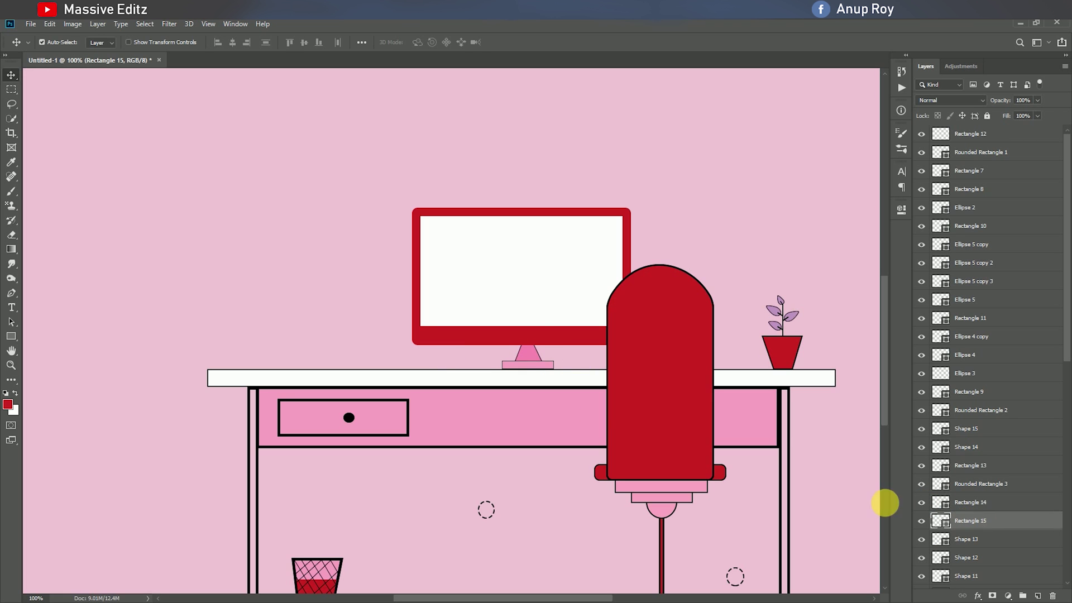
pyautogui.hotkey('ctrl', 't')
pyautogui.moveTo(513, 346); pyautogui.dragTo(510, 344)
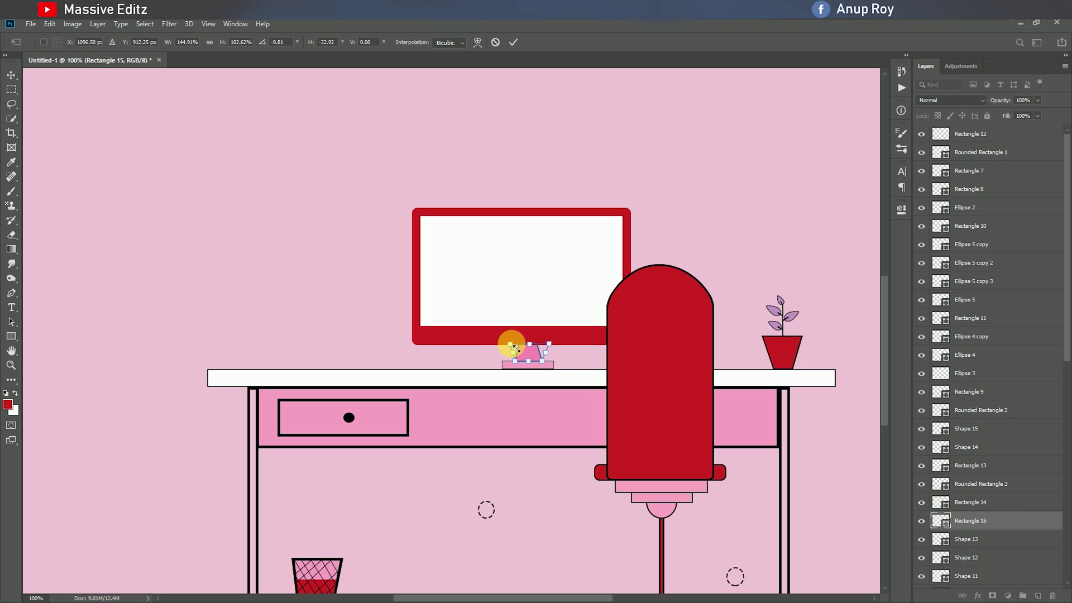
pyautogui.press('Return')
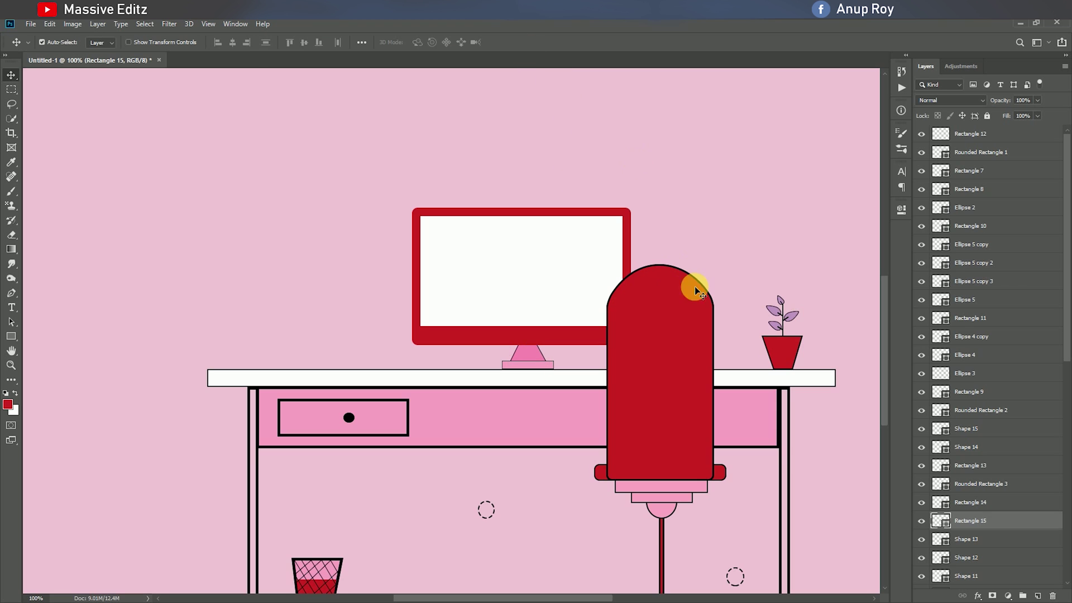
# Draw a white rectangle about 173 × 14 px with a 1 px black stroke as a wall shelf
pyautogui.scroll(2, 680, 481)
pyautogui.hscroll(4, 679, 480)
pyautogui.click(10, 336)
pyautogui.moveTo(629, 186); pyautogui.dragTo(730, 196)
pyautogui.click(743, 275)
pyautogui.click(806, 346)
pyautogui.click(761, 275)
pyautogui.click(780, 275)
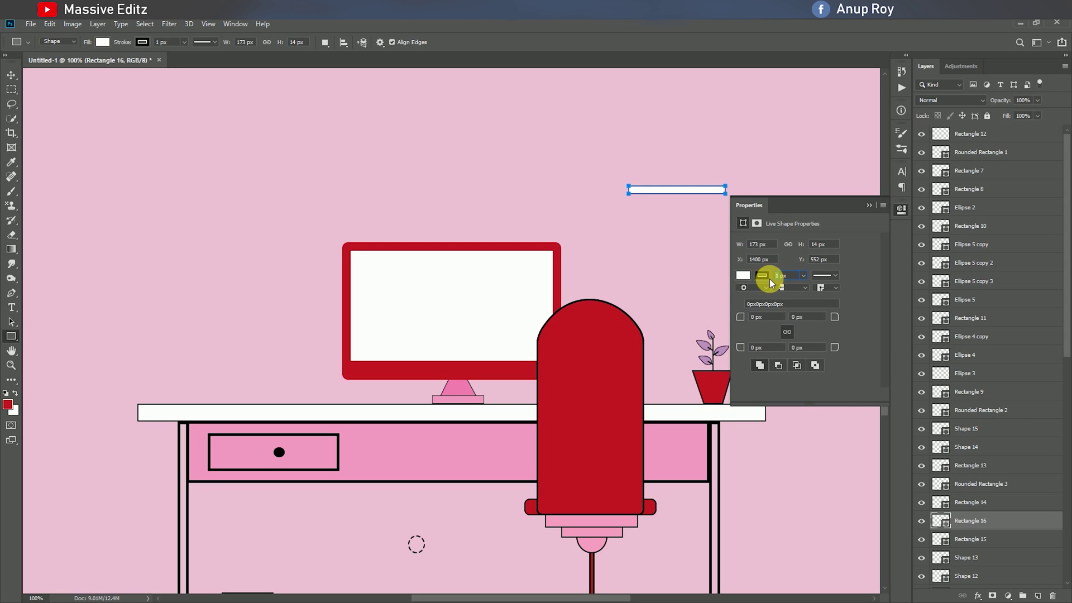
# Move the white shelf to the wall area above the potted plant
pyautogui.click(866, 205)
pyautogui.press('v')
pyautogui.moveTo(680, 191); pyautogui.dragTo(711, 264)
pyautogui.scroll(1, 239, 287)
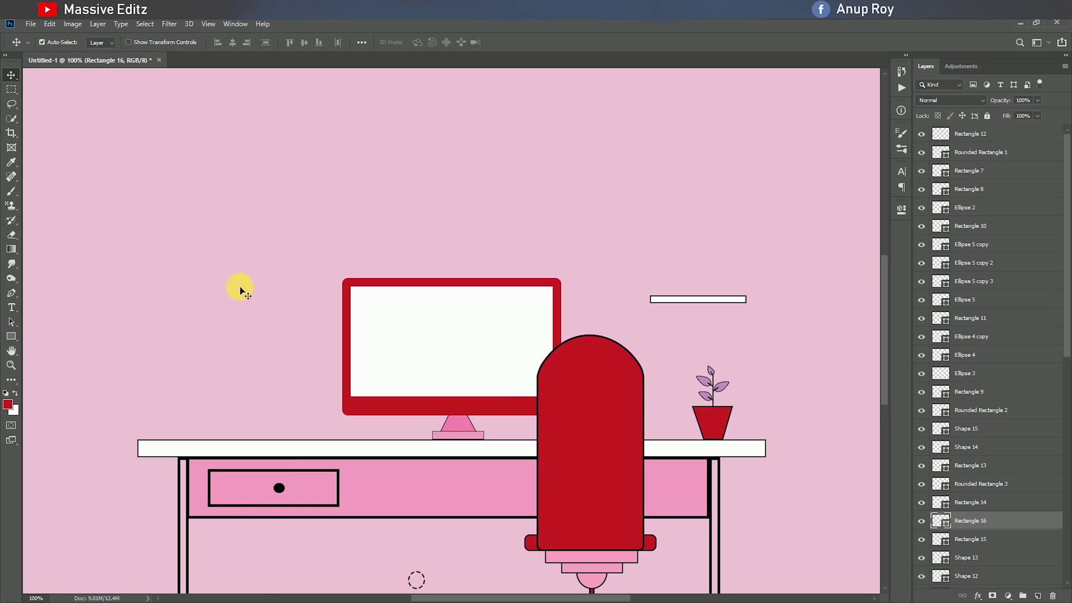
# Draw a narrow upright red rectangle with a black outline as the first book and stand it on the shelf
pyautogui.press('u')
pyautogui.moveTo(639, 210); pyautogui.dragTo(673, 281)
pyautogui.click(746, 278)
pyautogui.click(797, 334)
pyautogui.click(768, 280)
pyautogui.click(868, 205)
pyautogui.click(11, 75)
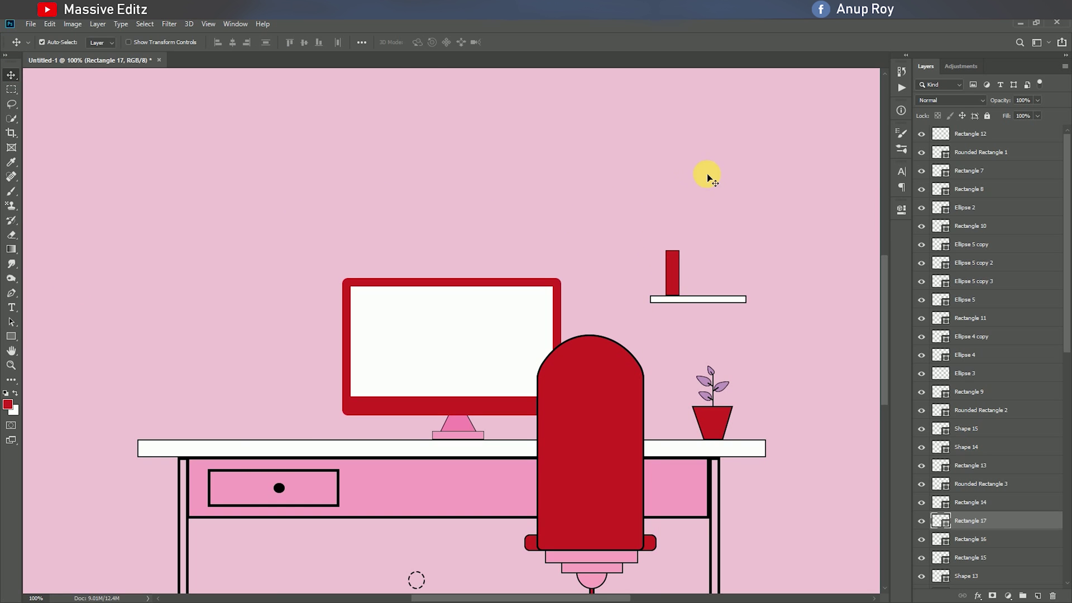
# Draw a thinner, shorter white book with a black outline and stand it against the red book
pyautogui.press('u')
pyautogui.moveTo(689, 230)
pyautogui.mouseDown()
pyautogui.moveTo(697, 267)
pyautogui.moveTo(685, 279)
pyautogui.mouseUp()
pyautogui.click(745, 275)
pyautogui.click(753, 334)
pyautogui.click(869, 206)
pyautogui.click(11, 74)
# Draw a taller pink book about 25 × 94 px and stand it on the shelf beside the white book
pyautogui.press('u')
pyautogui.moveTo(703, 199)
pyautogui.mouseDown()
pyautogui.moveTo(717, 252)
pyautogui.moveTo(700, 279)
pyautogui.mouseUp()
pyautogui.click(743, 276)
pyautogui.click(761, 334)
pyautogui.click(869, 205)
pyautogui.click(11, 74)
# Draw a horizontal book about 89 × 21 px above the monitor and fill it with red
pyautogui.press('u')
pyautogui.moveTo(520, 187); pyautogui.dragTo(569, 199)
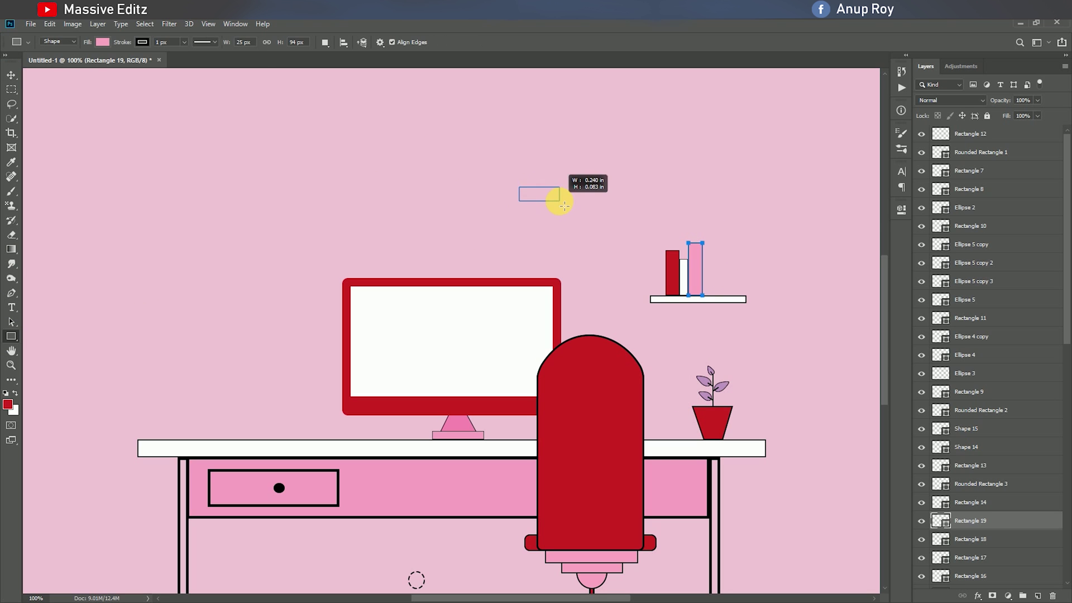
pyautogui.click(744, 275)
pyautogui.click(810, 334)
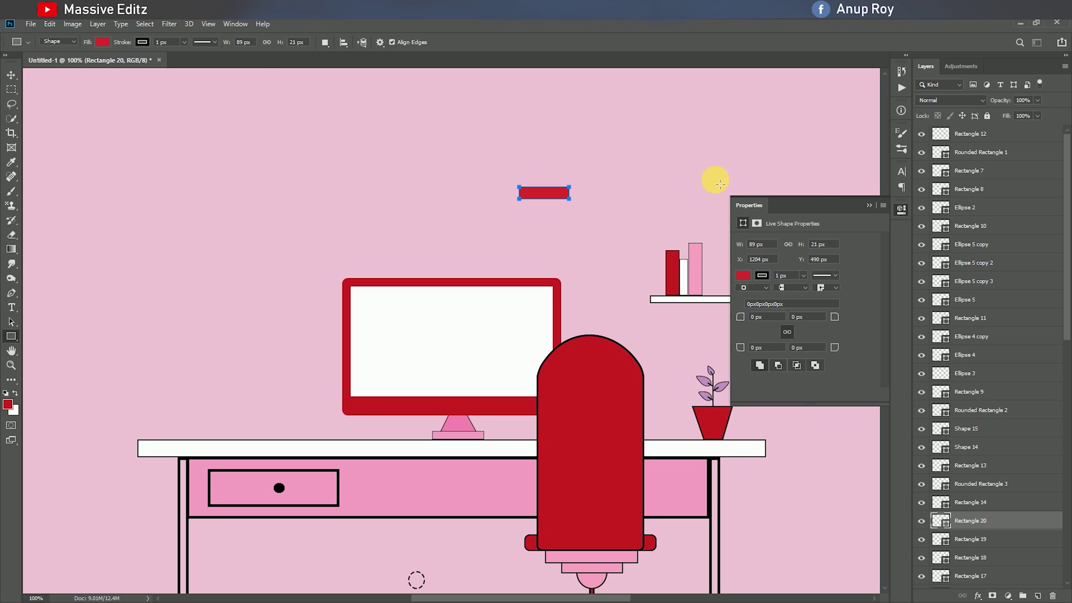
# Lay the horizontal red book flat on the shelf beside the upright pink book
pyautogui.press('v')
pyautogui.moveTo(551, 197); pyautogui.dragTo(702, 259)
pyautogui.hotkey('ctrl', 't')
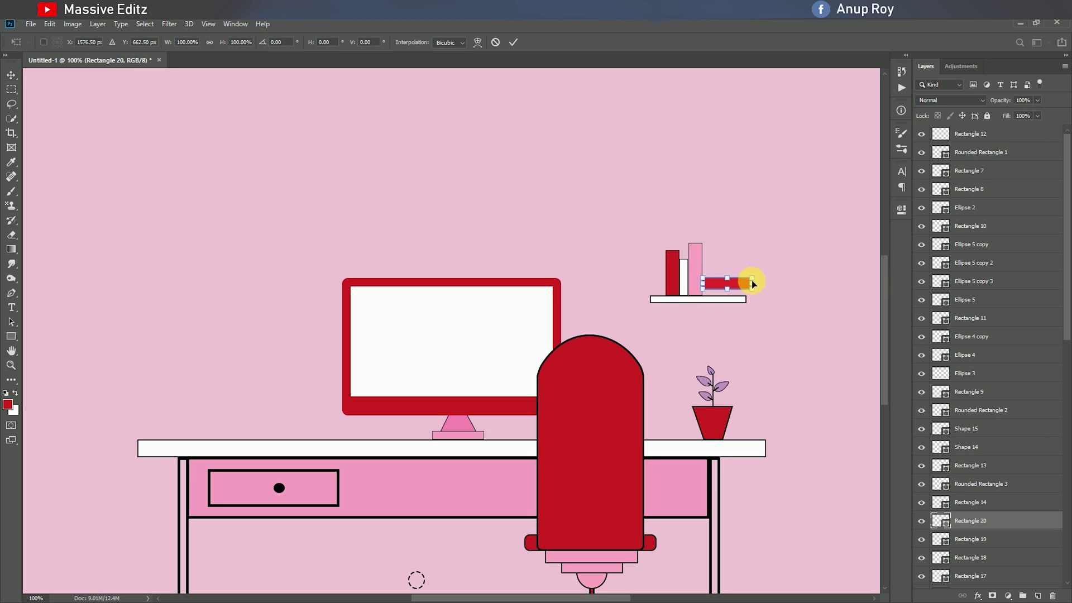
pyautogui.press('Return')
pyautogui.moveTo(749, 288); pyautogui.dragTo(713, 305)
# Draw a shorter white horizontal book with a black outline on top of the flat red book
pyautogui.click(10, 337)
pyautogui.moveTo(719, 239)
pyautogui.mouseDown()
pyautogui.moveTo(758, 252)
pyautogui.moveTo(719, 275)
pyautogui.mouseUp()
pyautogui.click(869, 206)
# Nudge the books and the shelf board until the books stand together, evenly placed on the shelf
pyautogui.press('v')
pyautogui.click(695, 281)
pyautogui.click(724, 287)
pyautogui.click(674, 277)
pyautogui.click(686, 278)
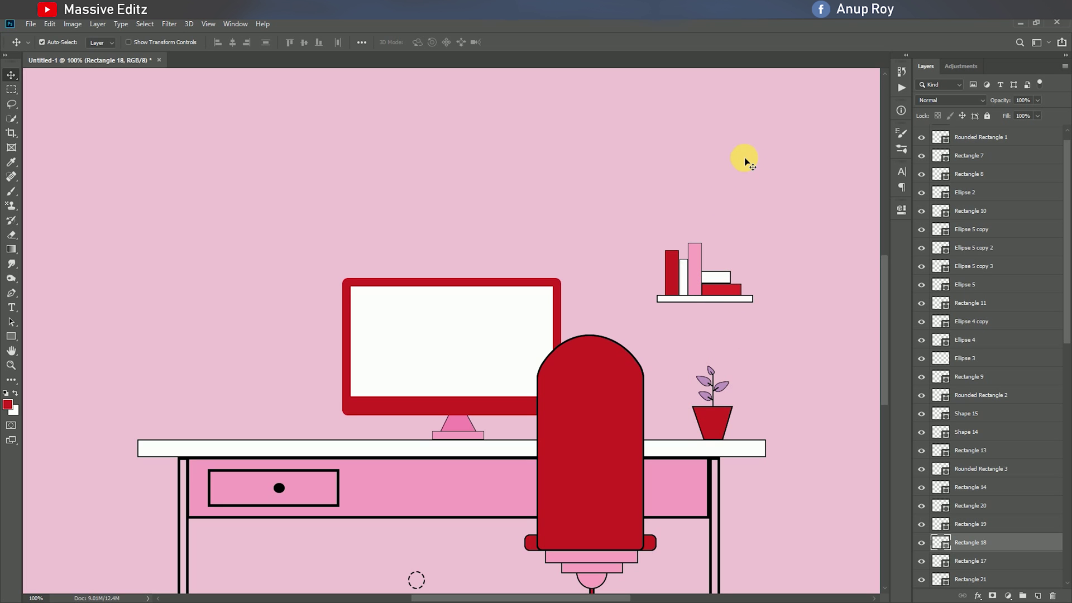
pyautogui.click(672, 276)
pyautogui.click(705, 302)
pyautogui.scroll(1, 679, 358)
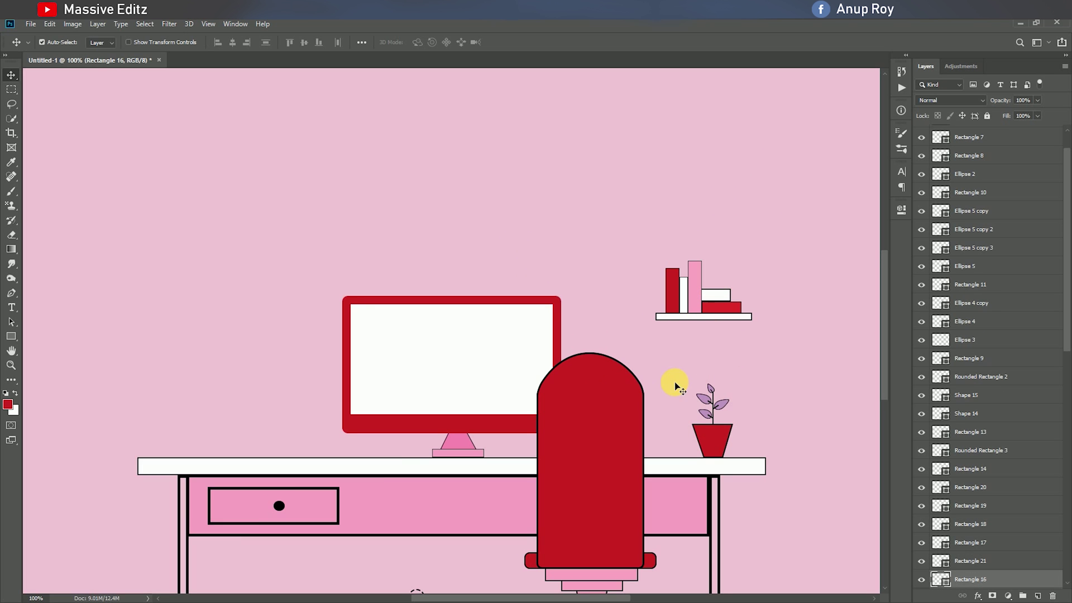
pyautogui.click(11, 336)
pyautogui.moveTo(351, 306); pyautogui.dragTo(548, 315)
pyautogui.click(762, 275)
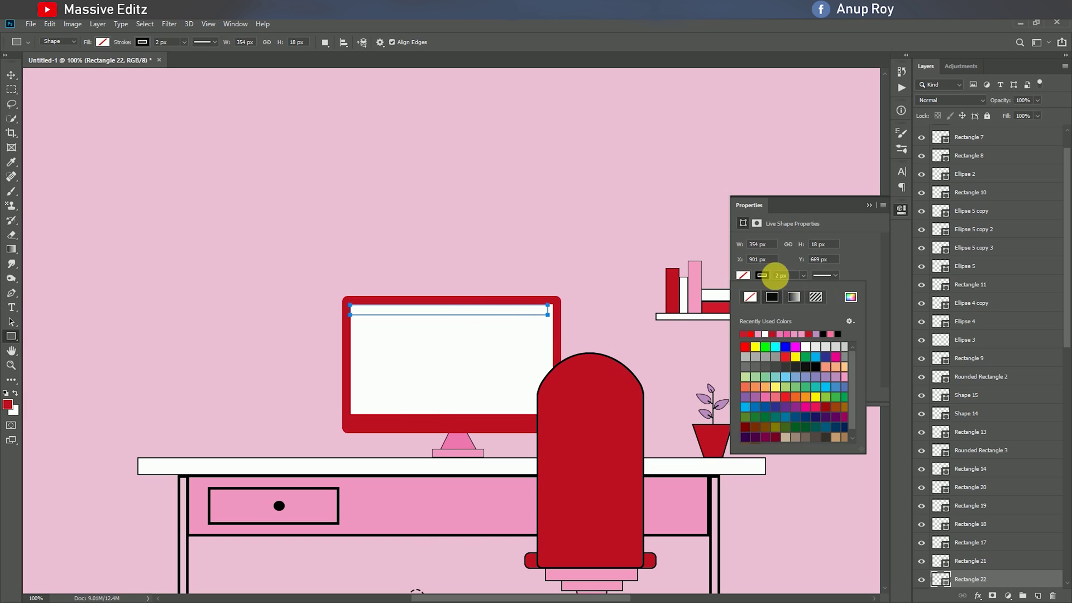
pyautogui.press('Escape')
pyautogui.click(869, 205)
pyautogui.press('v')
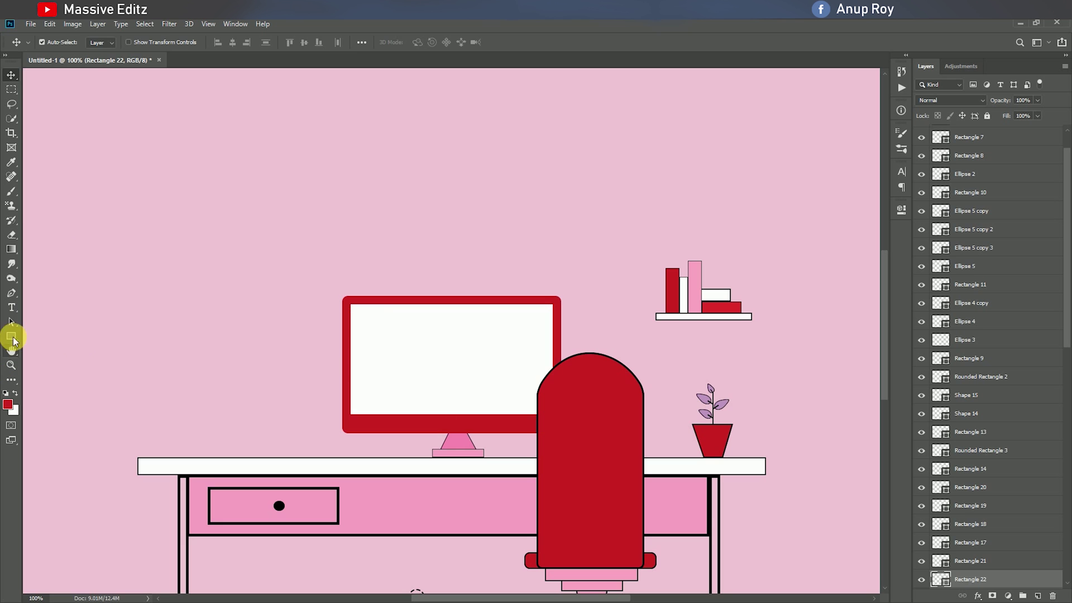
pyautogui.click(11, 337)
pyautogui.click(363, 329)
pyautogui.click(574, 232)
pyautogui.press('v')
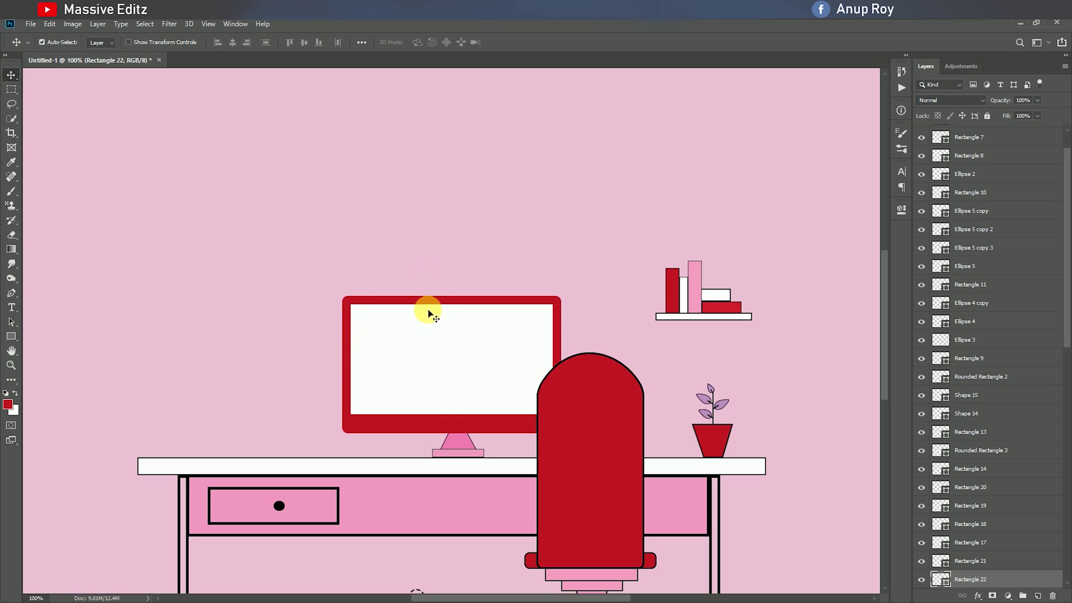
pyautogui.moveTo(426, 311); pyautogui.dragTo(445, 239)
pyautogui.hotkey('ctrl', 'z')
pyautogui.click(922, 450)
pyautogui.click(1000, 580)
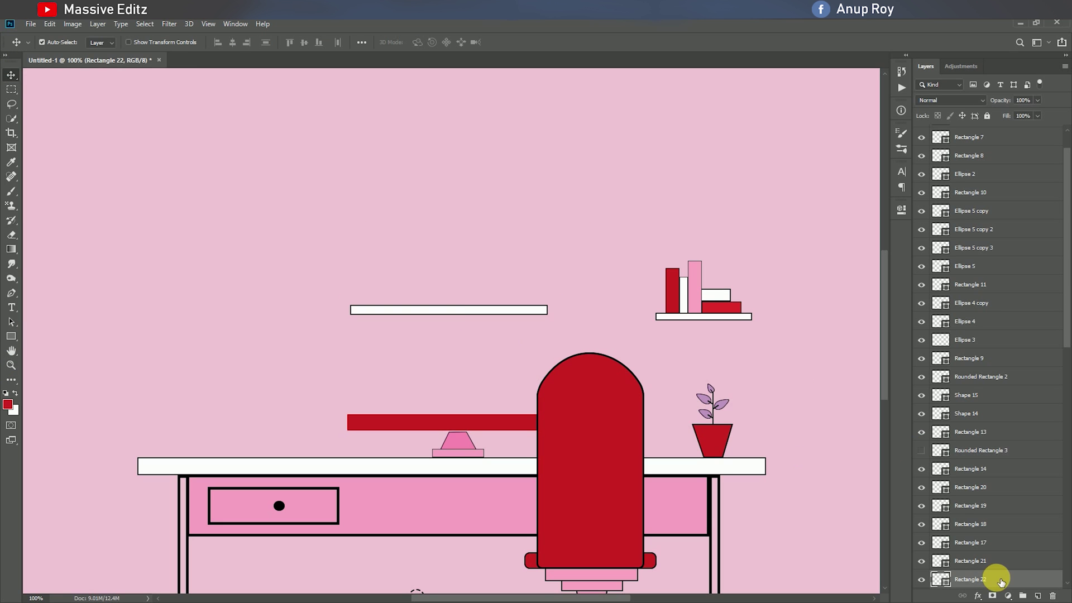
pyautogui.press('Delete')
pyautogui.click(921, 450)
# Draw an unfilled, black-outlined bar about 363 × 17 px across the top of the monitor's screen on the topmost layer
pyautogui.scroll(2, 1011, 145)
pyautogui.click(1012, 136)
pyautogui.click(12, 337)
pyautogui.moveTo(350, 304); pyautogui.dragTo(553, 314)
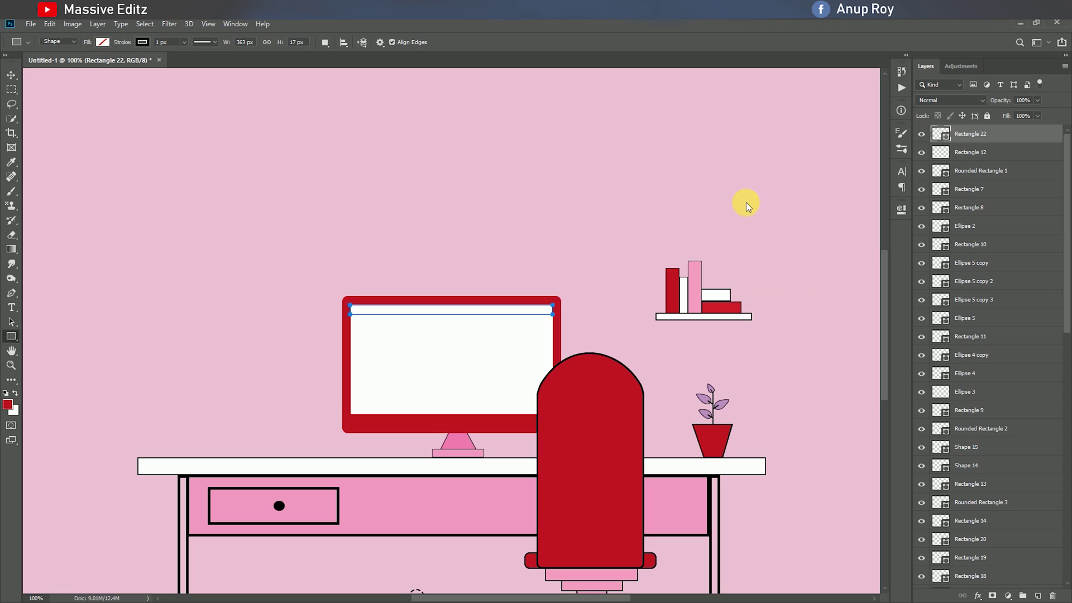
# Narrow the top bar to about 357 px so it fits inside the edges of the monitor's screen
pyautogui.press('v')
pyautogui.hotkey('ctrl', 't')
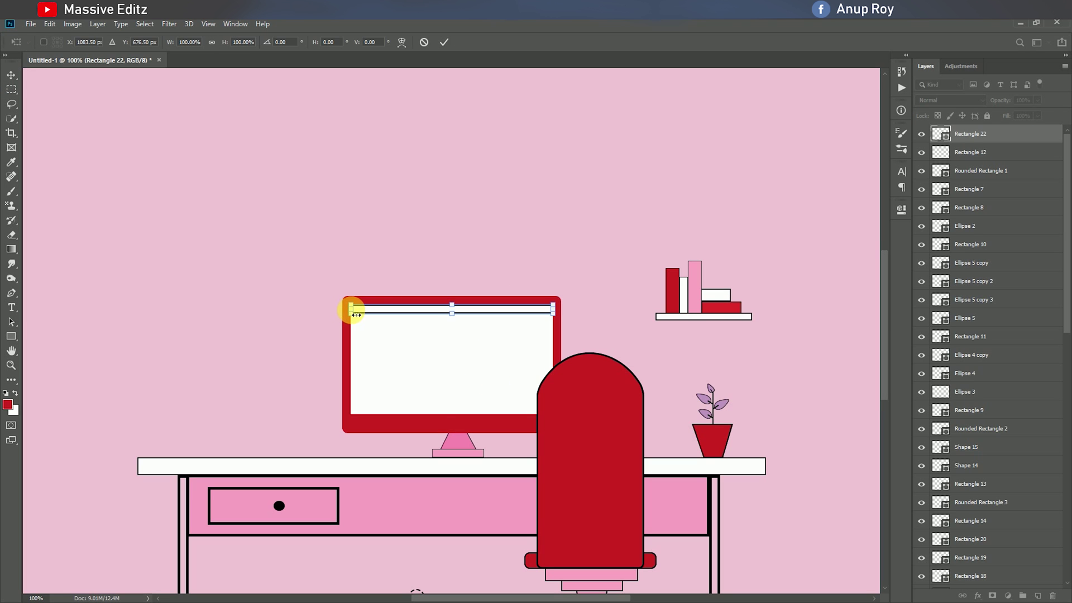
pyautogui.press('Return')
pyautogui.click(11, 76)
pyautogui.click(335, 235)
pyautogui.click(470, 312)
pyautogui.moveTo(531, 310); pyautogui.dragTo(527, 315)
pyautogui.hotkey('ctrl', 'z')
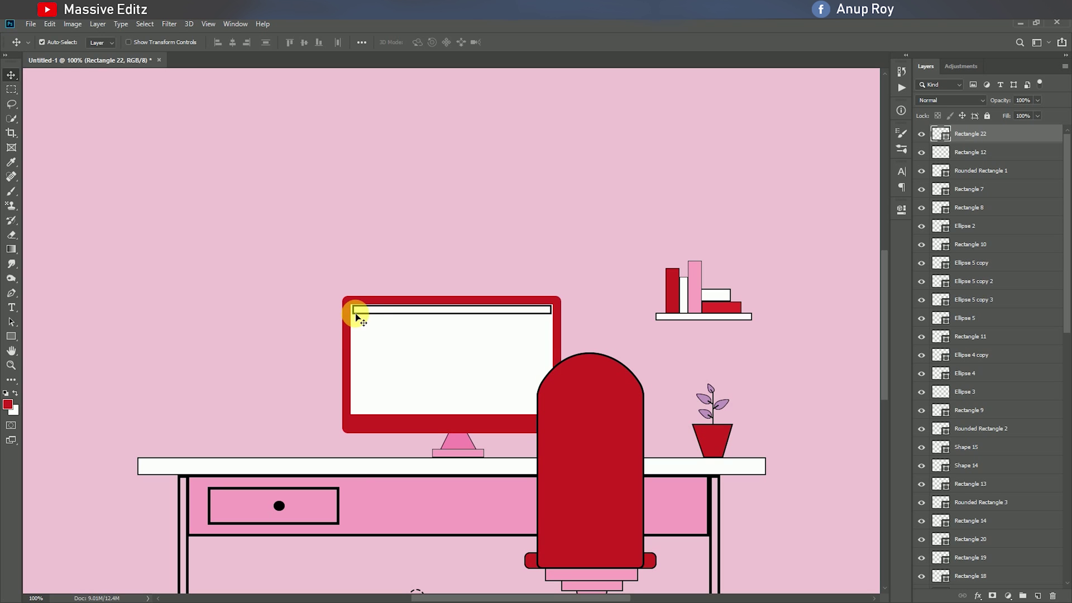
pyautogui.click(11, 336)
pyautogui.moveTo(358, 330); pyautogui.dragTo(387, 364)
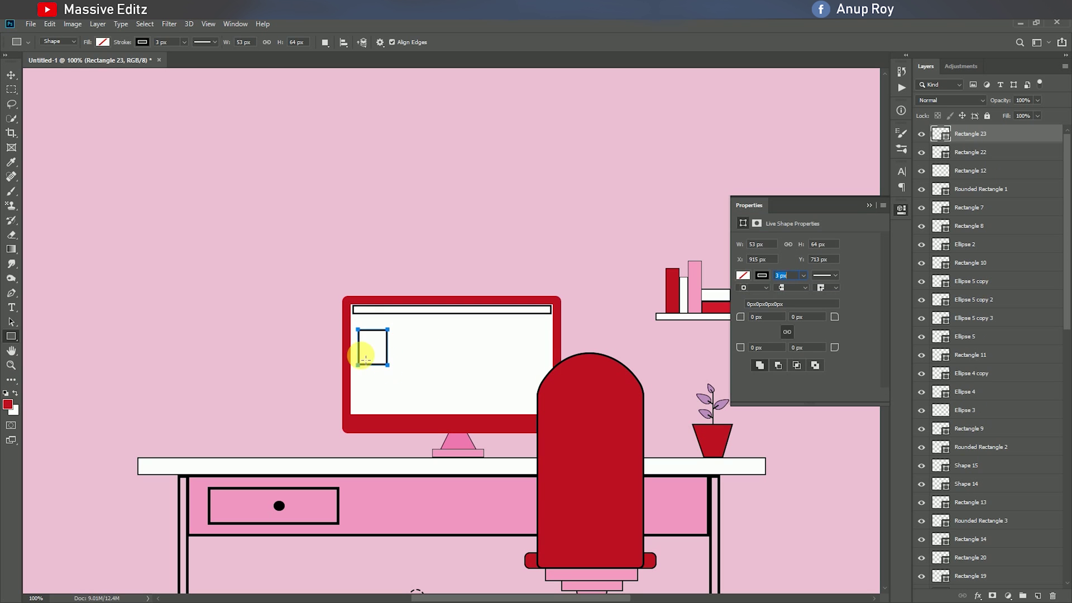
pyautogui.hotkey('ctrl', 'z')
# Draw a rounded rectangle card about 54 × 70 px on the left of the monitor's screen with a red fill and 2 px outline
pyautogui.rightClick(10, 336)
pyautogui.click(52, 348)
pyautogui.moveTo(361, 326); pyautogui.dragTo(391, 364)
pyautogui.click(780, 279)
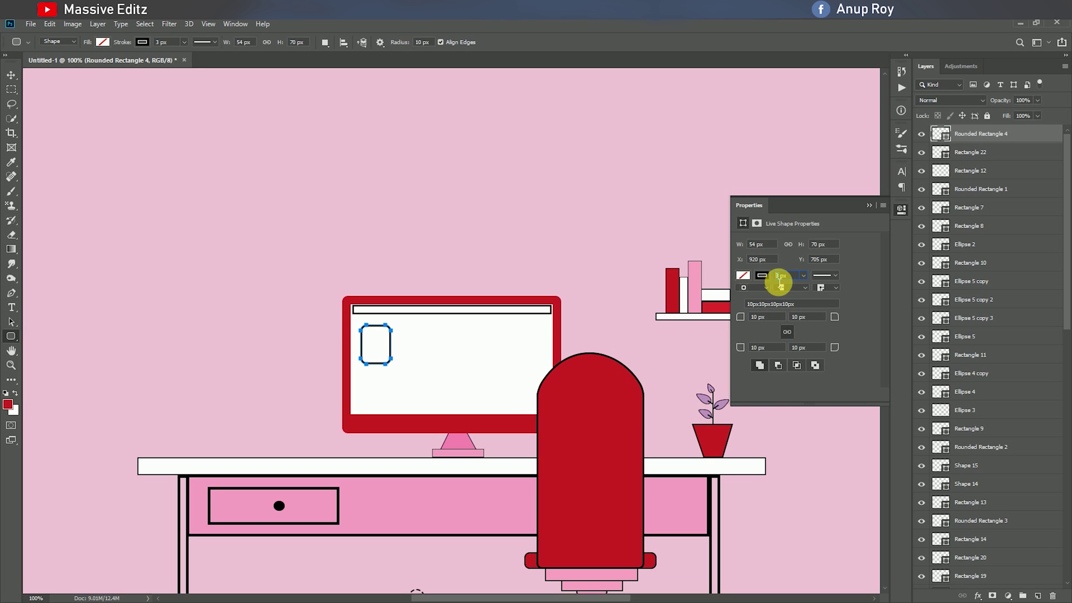
pyautogui.click(743, 275)
pyautogui.click(757, 334)
pyautogui.click(764, 335)
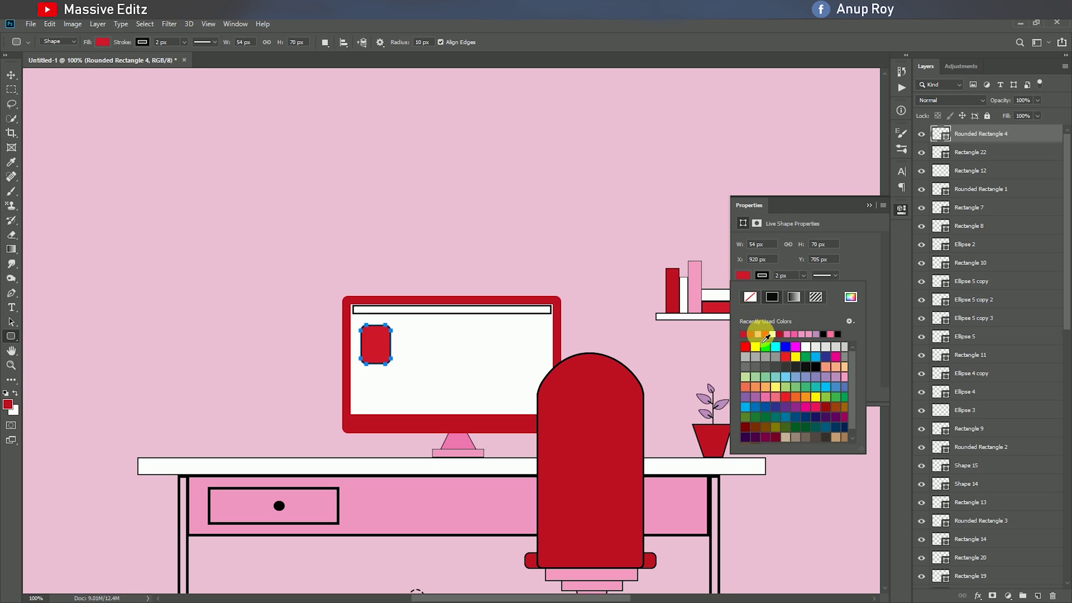
# Add a second rounded card about 55 × 72 px in the middle of the monitor's screen and fill it with light pink
pyautogui.press('v')
pyautogui.moveTo(373, 342); pyautogui.dragTo(459, 356)
pyautogui.press('u')
pyautogui.click(747, 275)
pyautogui.click(763, 334)
pyautogui.click(11, 75)
pyautogui.press('v')
# Draw a third rounded card about 52 × 72 px on the right of the monitor's screen and fill it with bright red
pyautogui.press('u')
pyautogui.moveTo(501, 325); pyautogui.dragTo(530, 365)
pyautogui.click(743, 276)
pyautogui.click(786, 356)
pyautogui.click(794, 334)
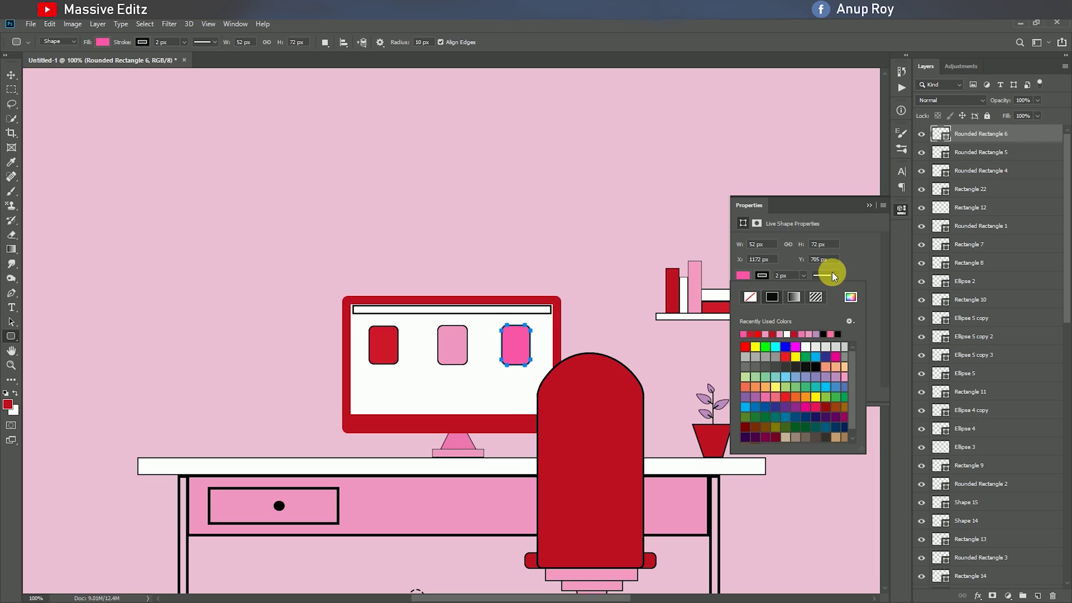
pyautogui.click(848, 298)
pyautogui.click(967, 129)
pyautogui.click(849, 297)
pyautogui.click(851, 139)
pyautogui.click(974, 128)
# Space the three cards evenly and centre them together on the monitor's screen
pyautogui.click(11, 75)
pyautogui.moveTo(388, 352); pyautogui.dragTo(393, 350)
pyautogui.moveTo(517, 342); pyautogui.dragTo(446, 352)
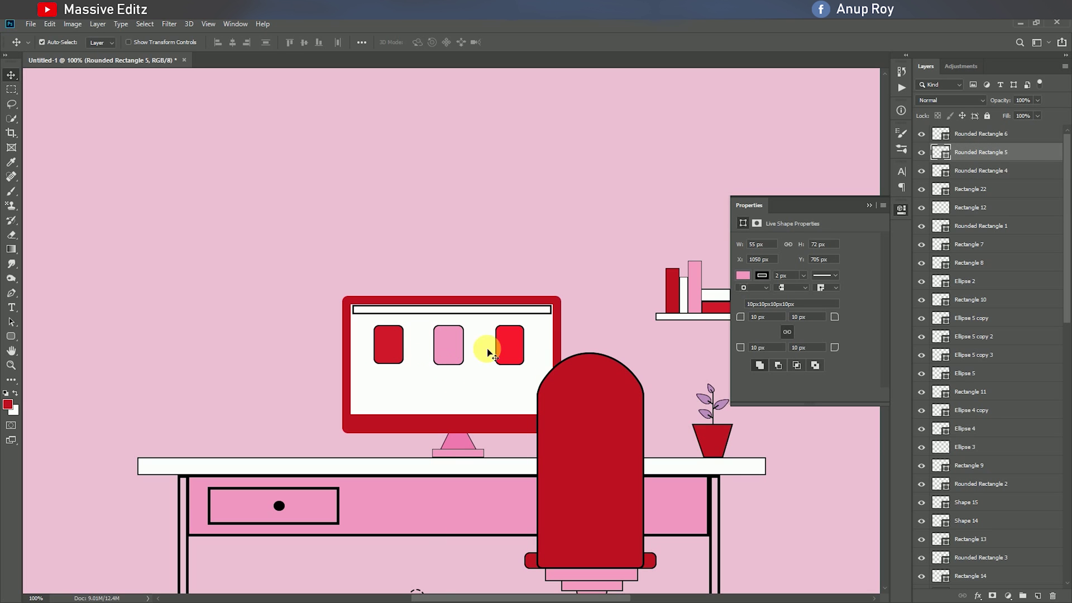
pyautogui.click(982, 134)
pyautogui.keyDown('shift'); pyautogui.click(982, 170); pyautogui.keyUp('shift')
pyautogui.moveTo(511, 343); pyautogui.dragTo(513, 343)
# Draw three stacked rounded black text lines under the first card, about 31 px wide for the top one and 65 px for the lowest
pyautogui.click(457, 314)
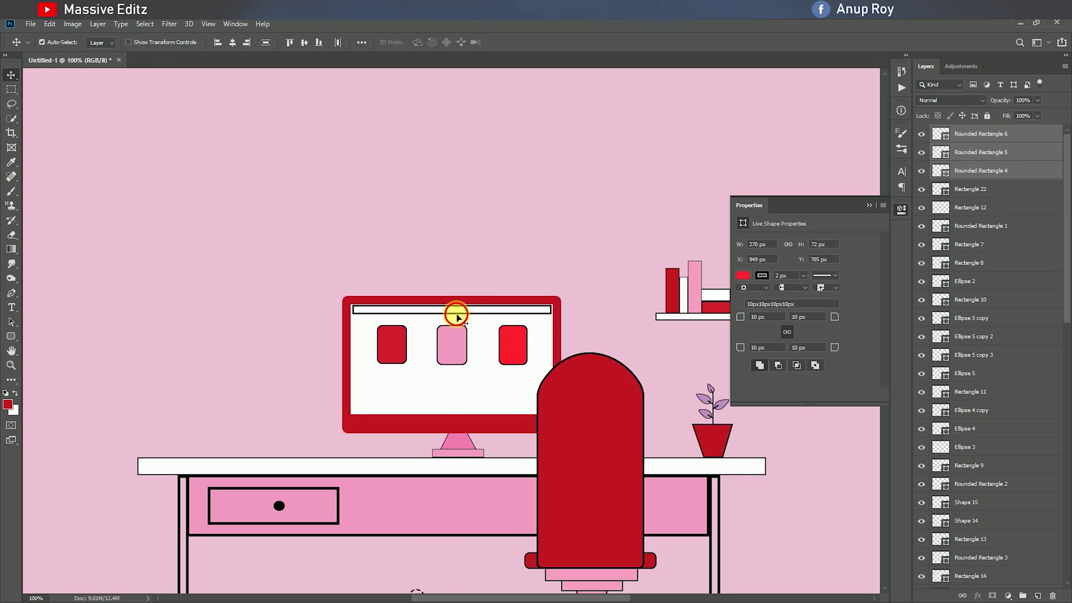
pyautogui.click(456, 317)
pyautogui.press('u')
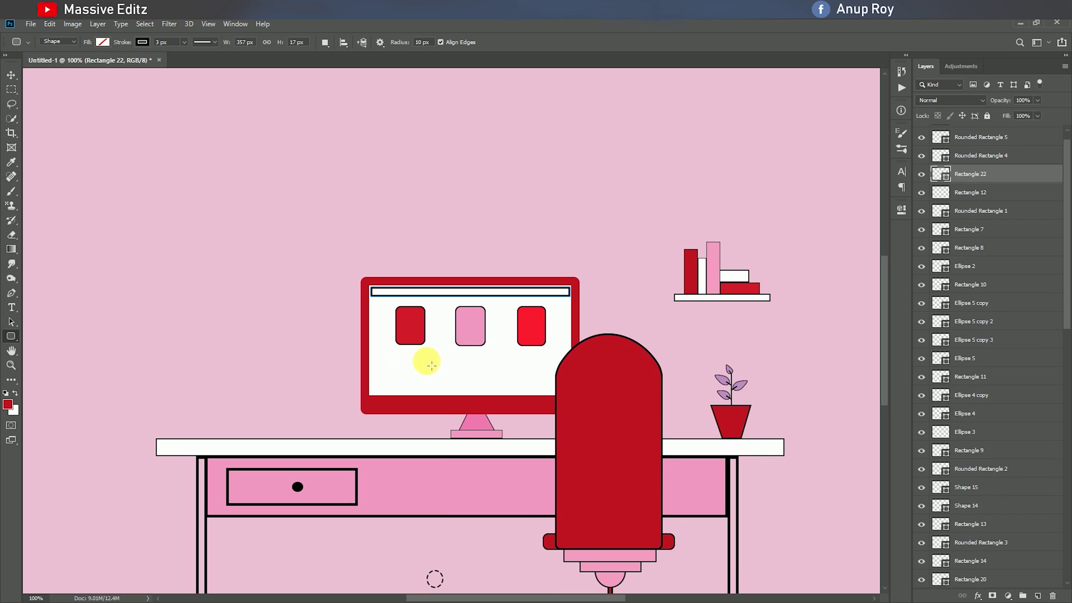
pyautogui.moveTo(425, 362); pyautogui.dragTo(428, 372)
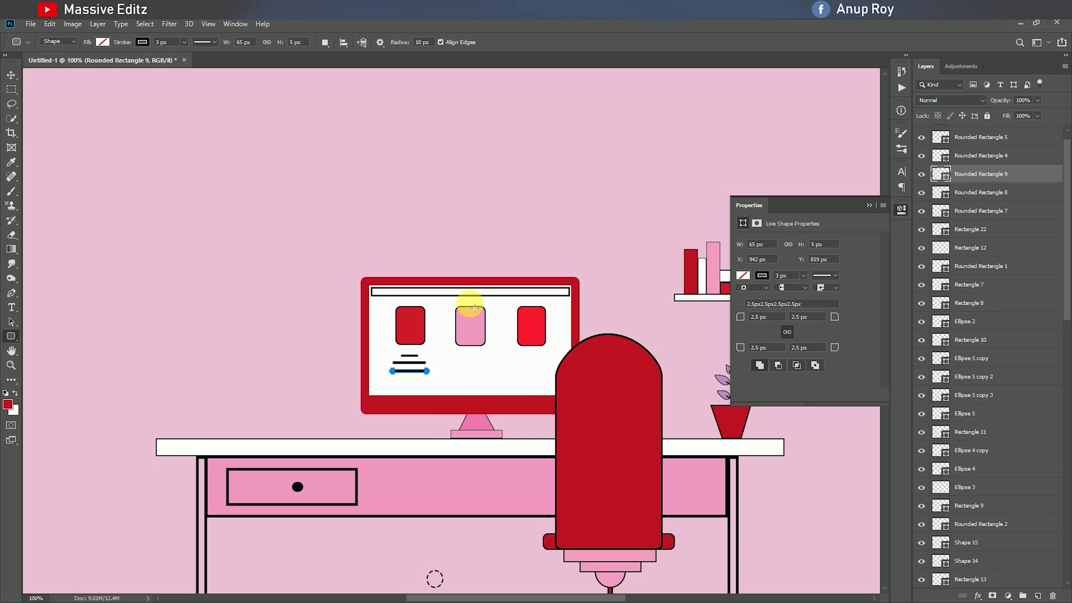
pyautogui.press('v')
pyautogui.click(419, 359)
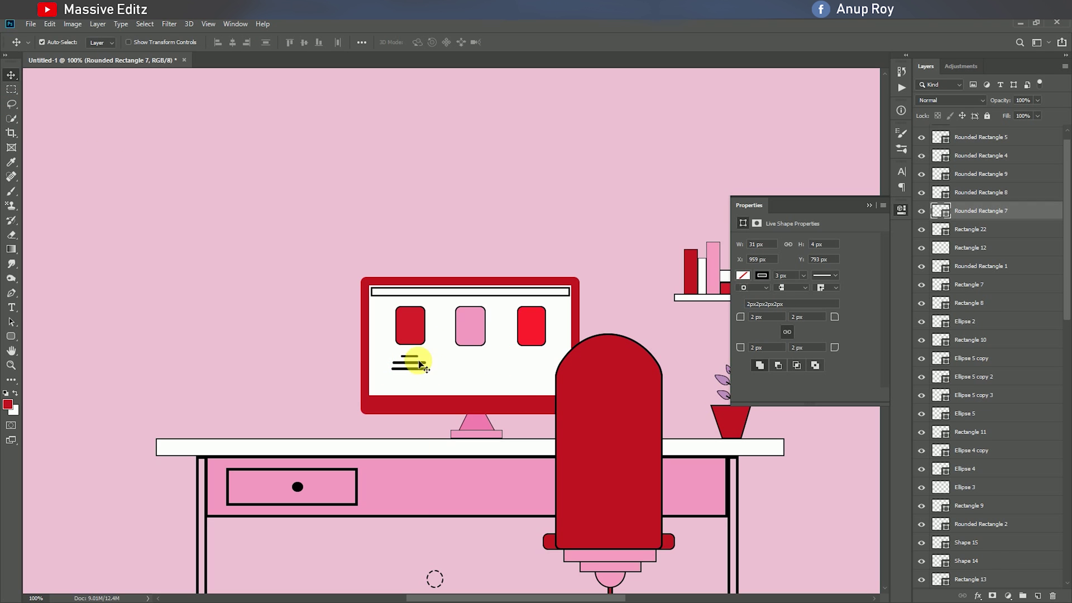
pyautogui.click(10, 89)
pyautogui.moveTo(388, 351)
pyautogui.mouseDown()
pyautogui.moveTo(435, 378)
pyautogui.moveTo(470, 363)
pyautogui.mouseUp()
pyautogui.click(12, 74)
pyautogui.hotkey('ctrl', 'z')
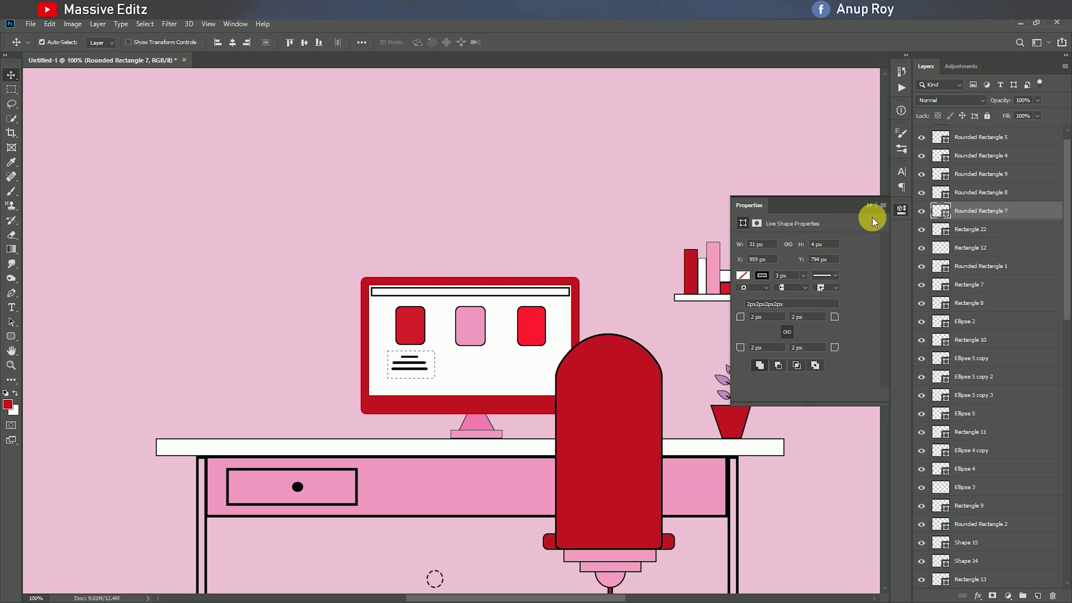
pyautogui.click(869, 205)
pyautogui.click(143, 24)
pyautogui.click(146, 47)
# Select the three text lines and move them together so they sit centred under the first card
pyautogui.keyDown('ctrl'); pyautogui.click(944, 191); pyautogui.keyUp('ctrl')
pyautogui.keyDown('ctrl'); pyautogui.click(944, 178); pyautogui.keyUp('ctrl')
pyautogui.moveTo(416, 363); pyautogui.dragTo(417, 364)
pyautogui.press('ctrl')
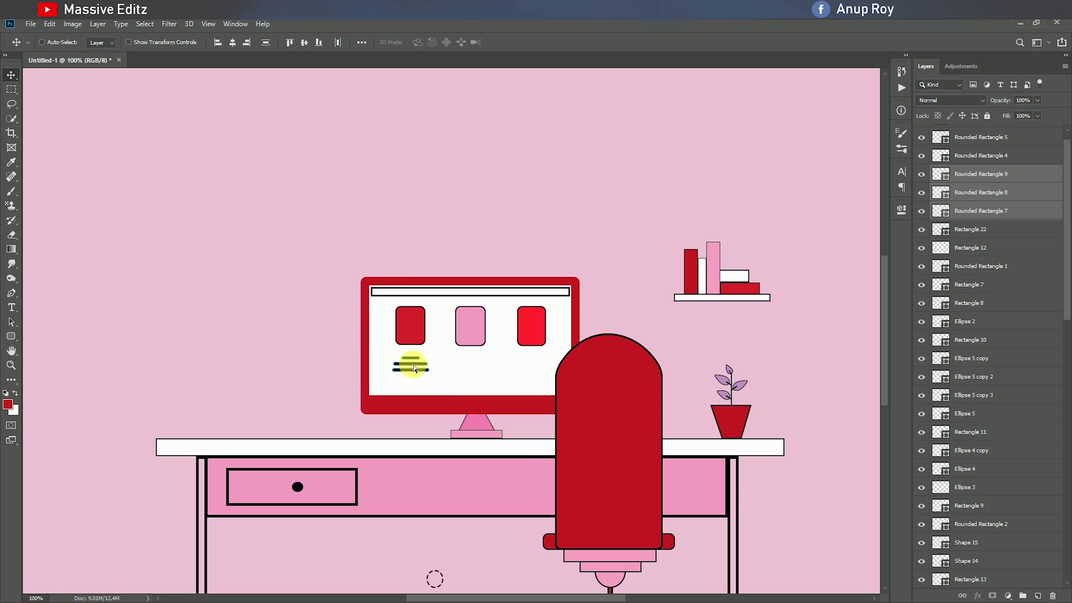
# Duplicate the set of three text lines under the second and third cards
pyautogui.click(460, 384)
pyautogui.click(937, 192)
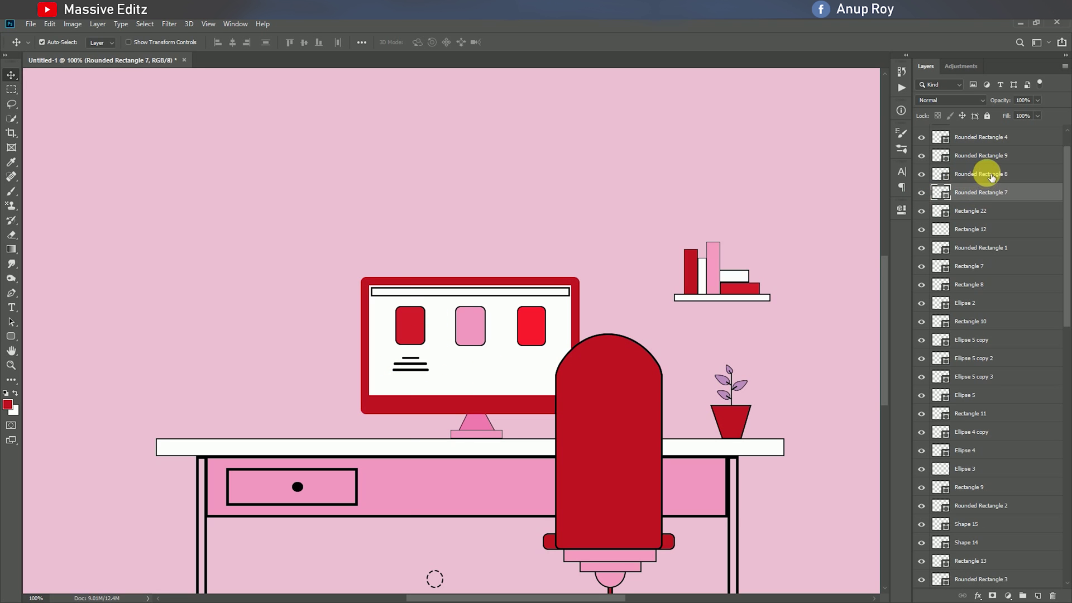
pyautogui.click(992, 160)
pyautogui.keyDown('shift'); pyautogui.click(990, 197); pyautogui.keyUp('shift')
pyautogui.moveTo(431, 358); pyautogui.dragTo(561, 361)
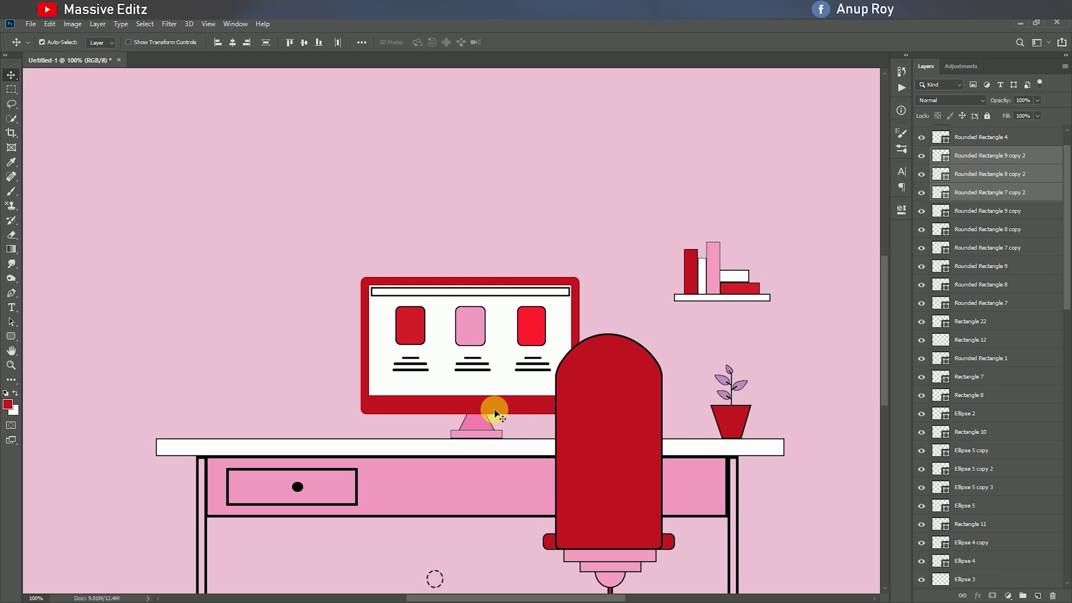
pyautogui.click(10, 335)
pyautogui.click(51, 335)
pyautogui.moveTo(369, 386); pyautogui.dragTo(563, 395)
pyautogui.click(869, 205)
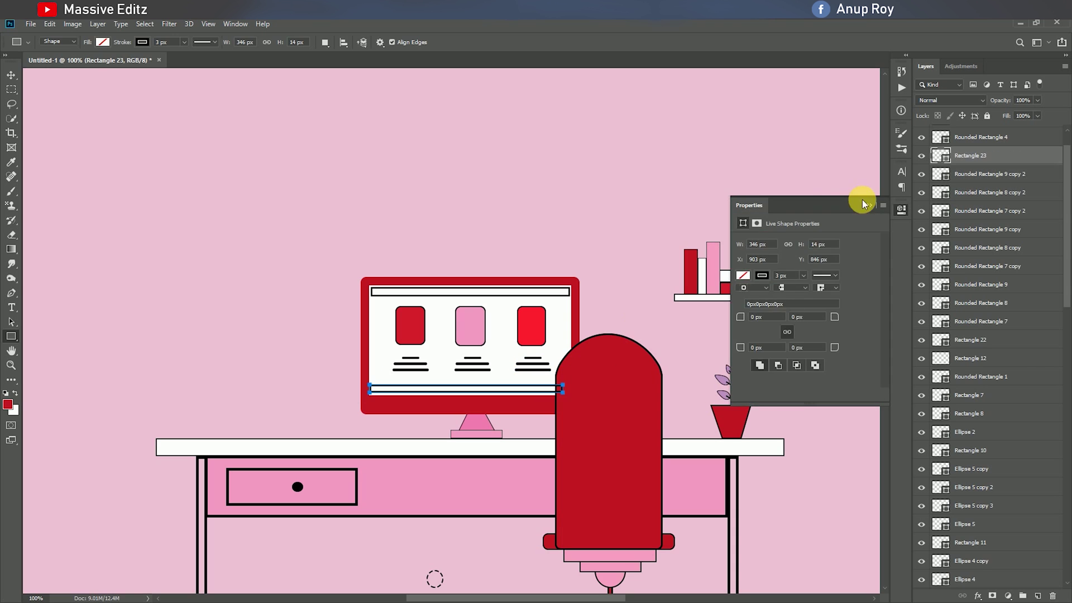
pyautogui.click(11, 74)
pyautogui.click(517, 391)
pyautogui.hotkey('ctrl', 'z')
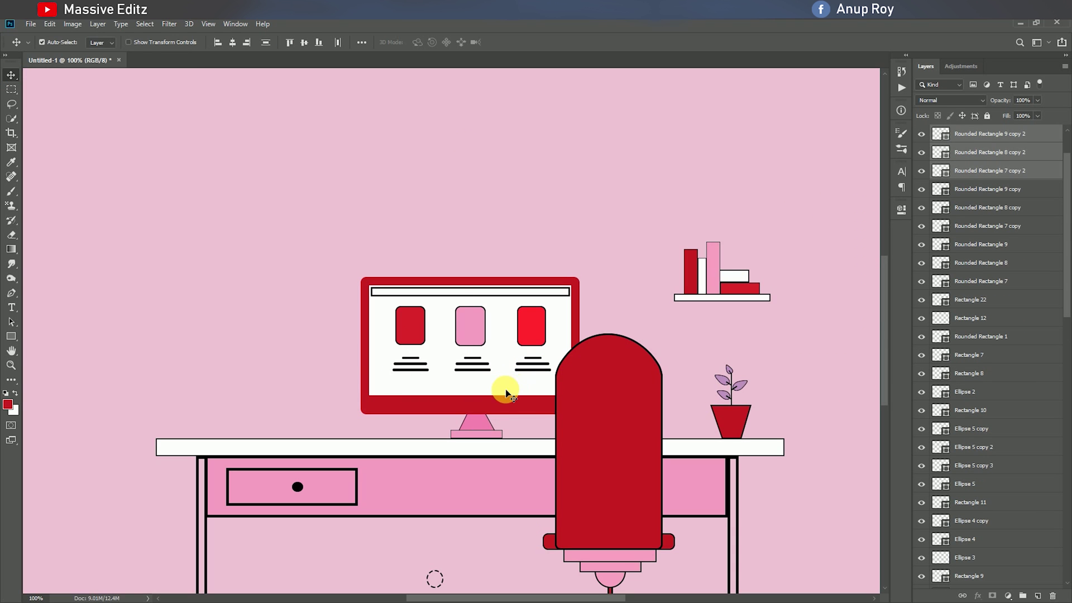
# Draw an unfilled bar about 333 × 15 px with a 3 px black outline along the bottom of the monitor's screen
pyautogui.click(11, 335)
pyautogui.moveTo(372, 384); pyautogui.dragTo(558, 393)
pyautogui.click(870, 213)
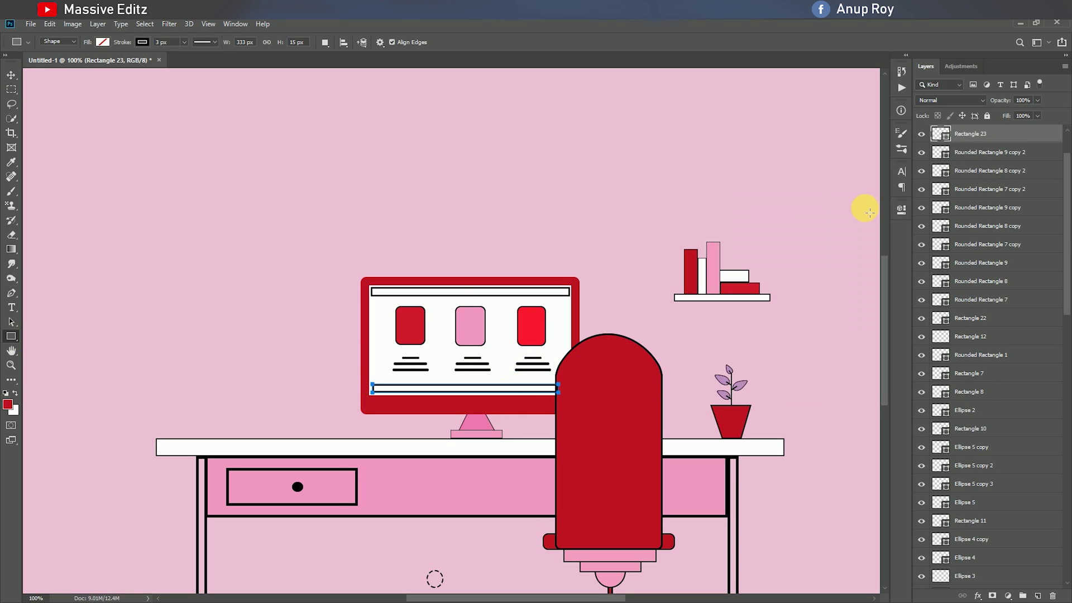
pyautogui.click(17, 73)
# Move the bottom bar's layer down the stack to just below the Ellipse 5 copy layer
pyautogui.moveTo(1004, 134); pyautogui.dragTo(1013, 462)
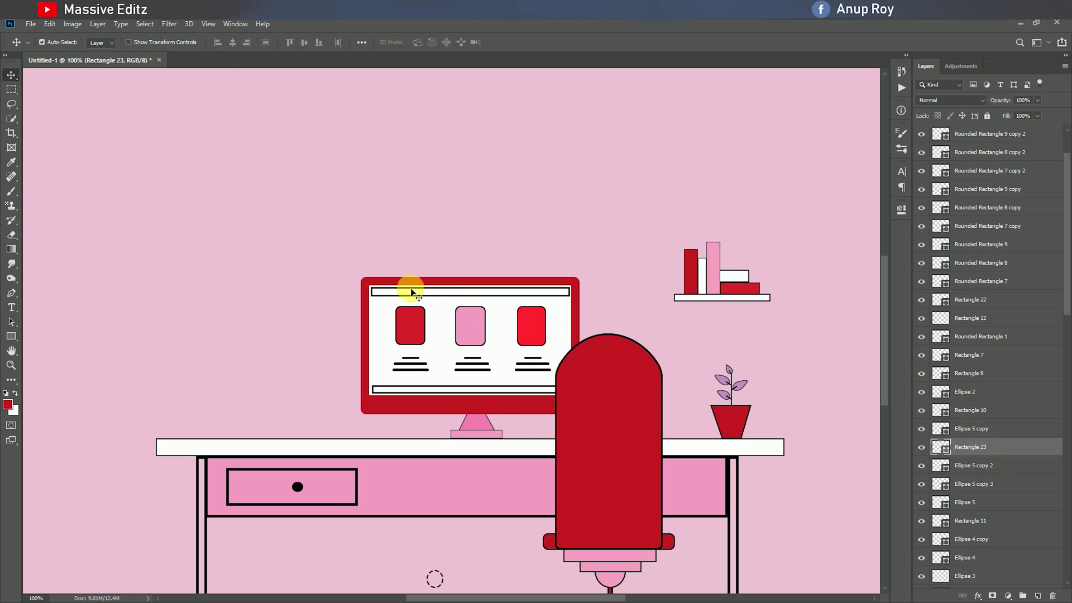
pyautogui.scroll(3, 987, 172)
pyautogui.click(1005, 136)
pyautogui.click(440, 390)
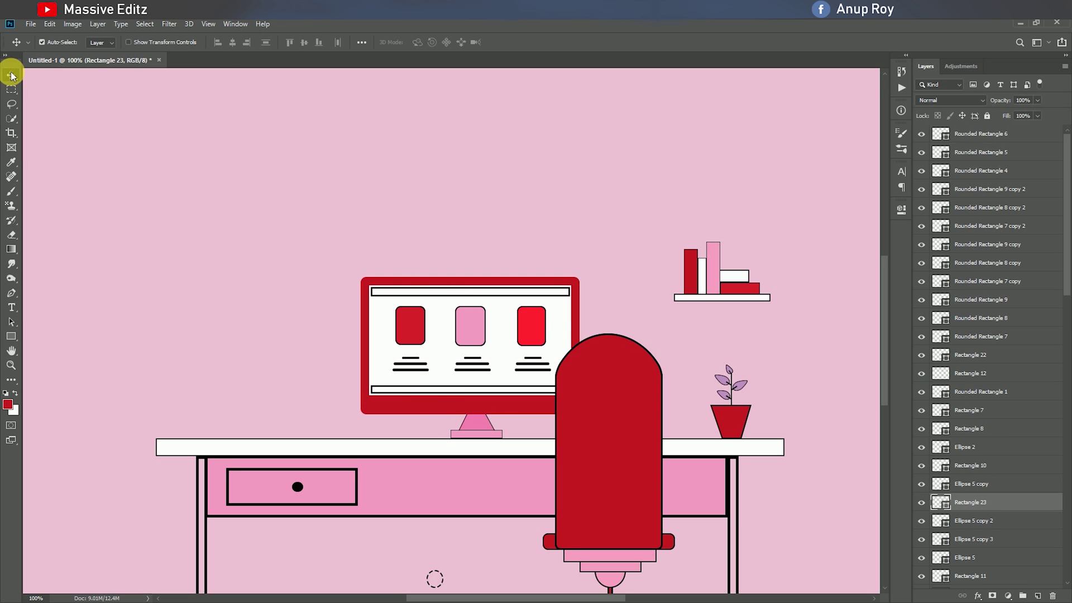
# Draw an upright rectangle about 35 × 46 px above the table beside the monitor and fill it with bright pink as a mug
pyautogui.click(11, 336)
pyautogui.moveTo(434, 239); pyautogui.dragTo(450, 257)
pyautogui.moveTo(277, 399); pyautogui.dragTo(298, 427)
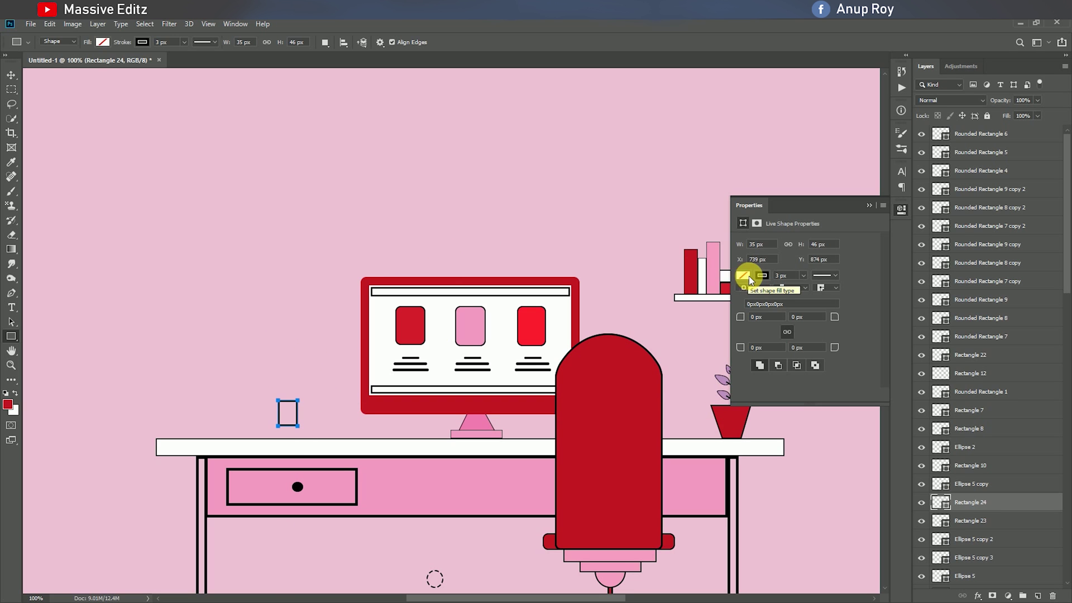
pyautogui.click(744, 275)
pyautogui.click(771, 329)
pyautogui.click(869, 205)
# Enlarge the pink mug body and stand it on the tabletop to the left of the monitor
pyautogui.click(15, 75)
pyautogui.moveTo(289, 411)
pyautogui.mouseDown()
pyautogui.moveTo(290, 425)
pyautogui.moveTo(304, 405)
pyautogui.moveTo(274, 431)
pyautogui.mouseUp()
pyautogui.press('Up')
pyautogui.press('Up')
pyautogui.press('Left')
pyautogui.press('Left')
pyautogui.hotkey('ctrl', 't')
pyautogui.click(514, 42)
pyautogui.click(12, 335)
pyautogui.rightClick(15, 337)
pyautogui.click(42, 357)
pyautogui.click(743, 293)
pyautogui.click(751, 316)
pyautogui.click(12, 78)
pyautogui.press('Delete')
pyautogui.press('Delete')
# Draw a circle about 41 × 41 px beside the mug with no fill and a thick pink outline
pyautogui.click(13, 336)
pyautogui.moveTo(249, 406); pyautogui.dragTo(273, 430)
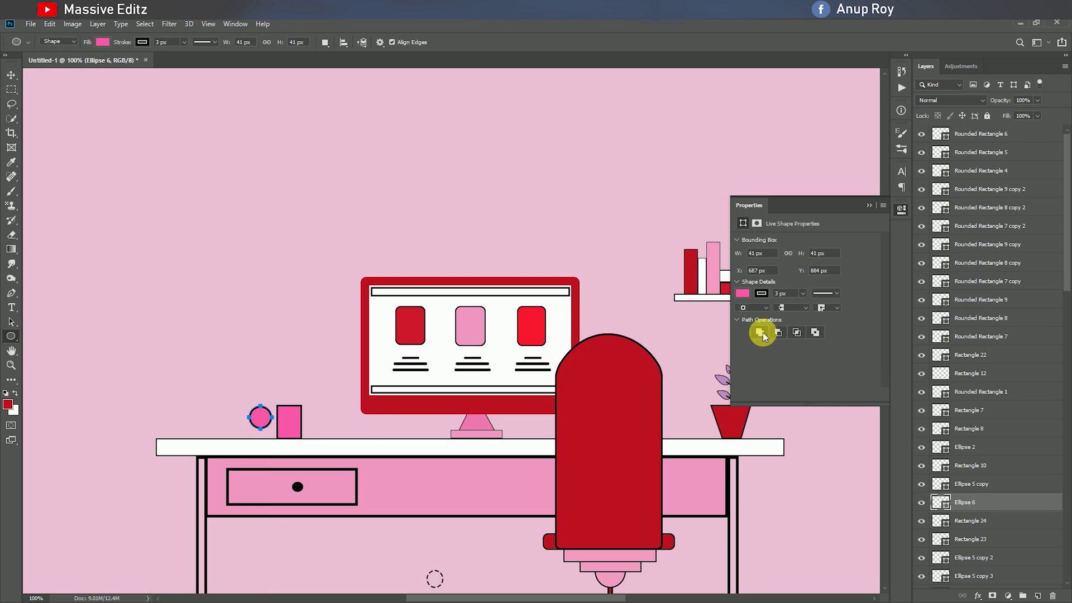
pyautogui.click(743, 293)
pyautogui.click(768, 295)
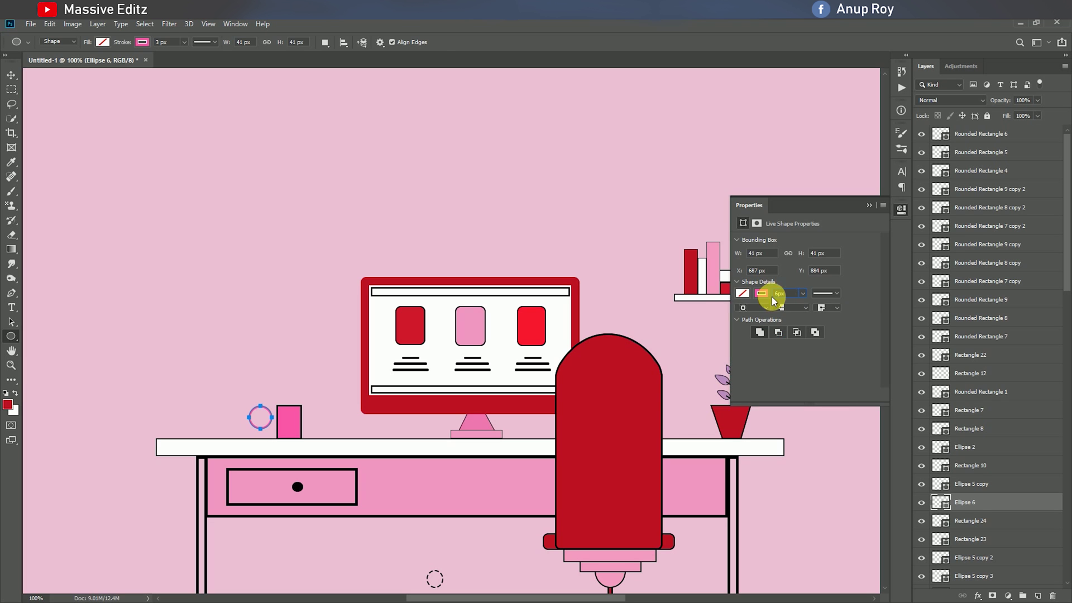
pyautogui.click(869, 206)
# Attach the pink ring to the mug's left side as a handle and place its layer behind the mug body
pyautogui.click(11, 75)
pyautogui.moveTo(259, 408); pyautogui.dragTo(275, 414)
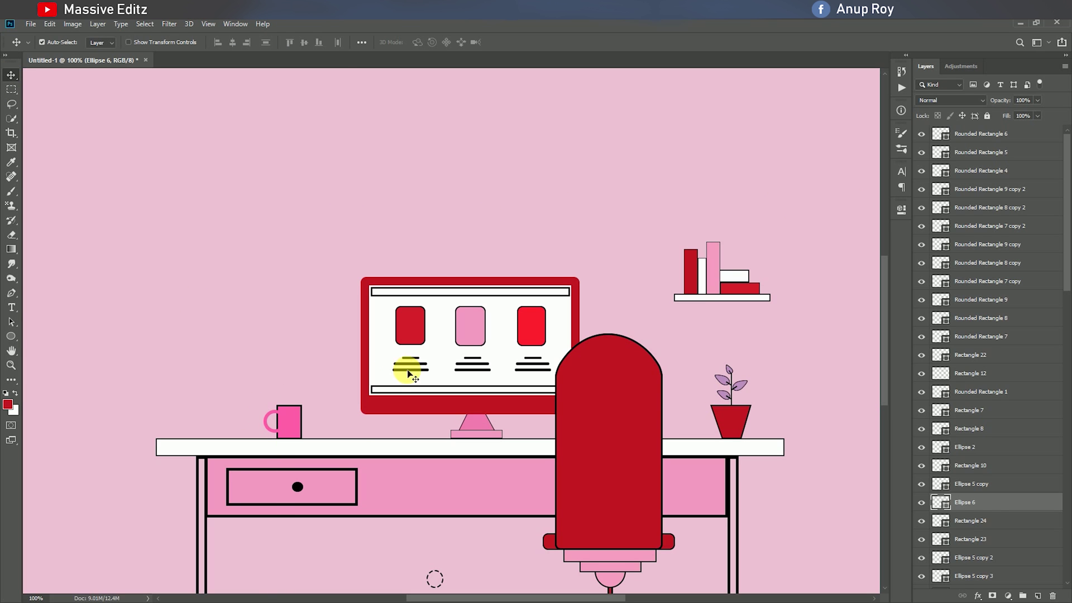
pyautogui.moveTo(924, 528); pyautogui.dragTo(977, 535)
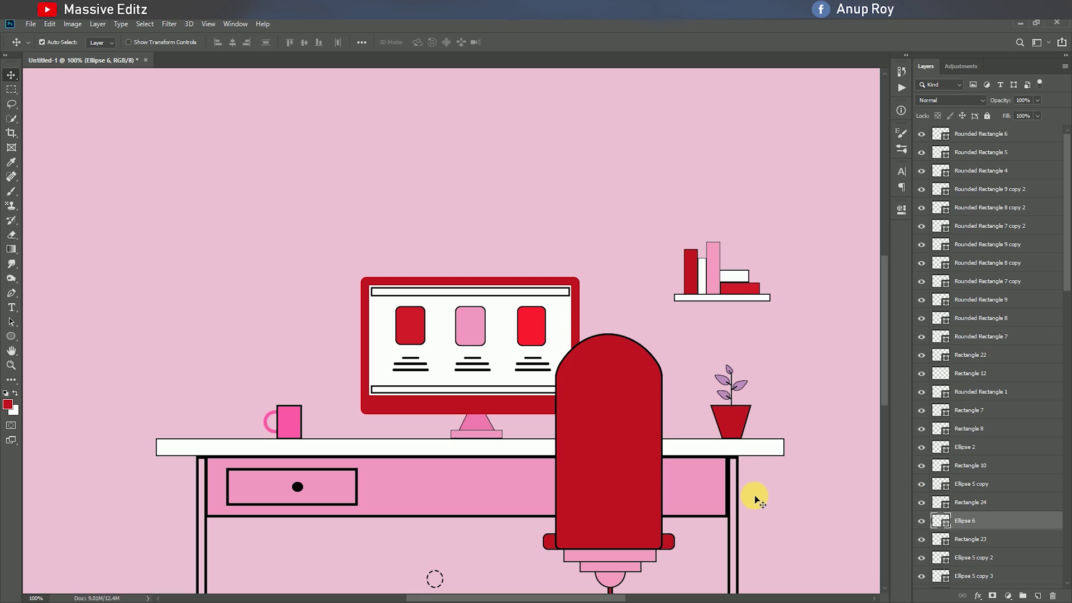
# Draw a wide, flat bright red ellipse overlapping the tabletop's upper edge to the left of the mug
pyautogui.scroll(1, 367, 496)
pyautogui.click(367, 496)
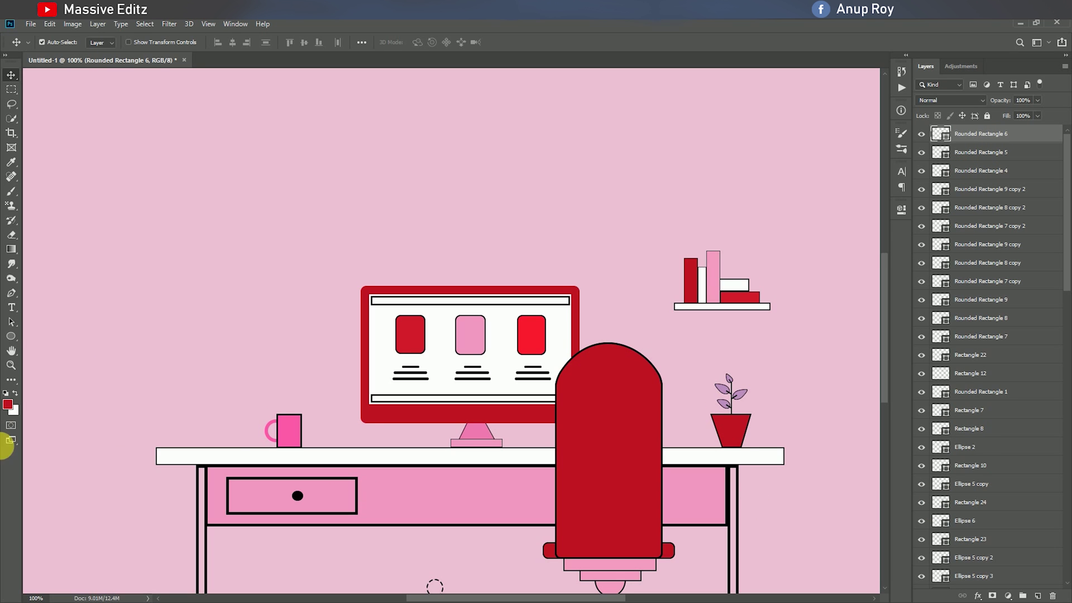
pyautogui.press('u')
pyautogui.moveTo(180, 444)
pyautogui.mouseDown()
pyautogui.moveTo(208, 452)
pyautogui.moveTo(175, 436)
pyautogui.moveTo(222, 452)
pyautogui.mouseUp()
pyautogui.click(811, 272)
# Move the bright red ellipse's layer below all the desk layers, just above the gradient map, so it sits behind the tabletop
pyautogui.click(11, 75)
pyautogui.moveTo(985, 134); pyautogui.dragTo(1013, 531)
pyautogui.scroll(-2, 998, 480)
pyautogui.scroll(-3, 999, 480)
pyautogui.moveTo(991, 210); pyautogui.dragTo(978, 575)
pyautogui.scroll(-5, 980, 482)
pyautogui.moveTo(987, 282); pyautogui.dragTo(996, 567)
pyautogui.scroll(-4, 999, 446)
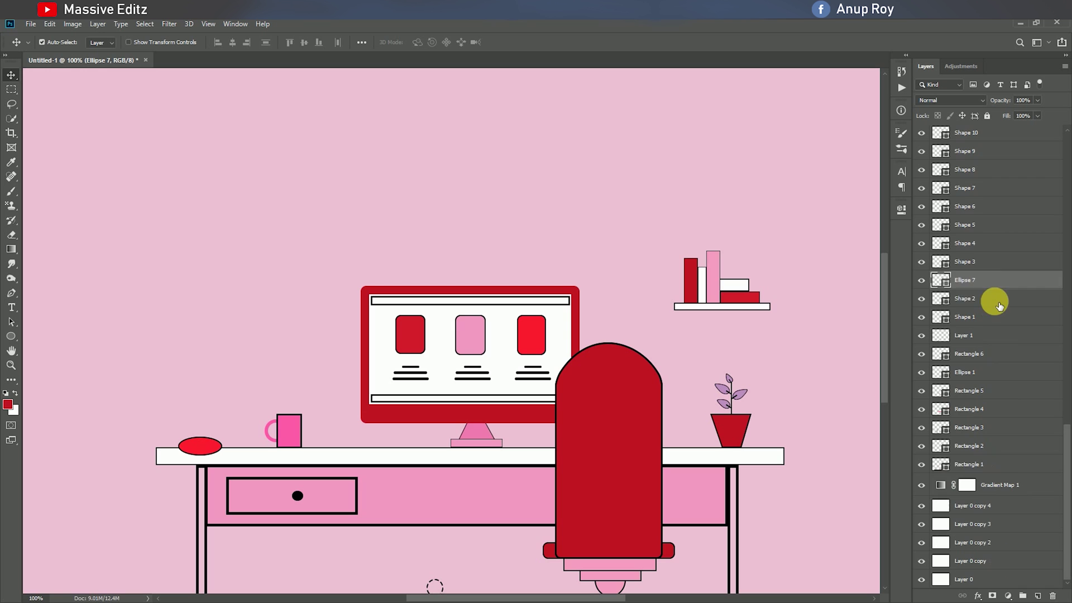
pyautogui.moveTo(999, 305); pyautogui.dragTo(996, 464)
# Draw a long, narrow pink rectangle with a black outline, tilt it to the left and stand it on the red base as the lamp arm
pyautogui.scroll(10, 952, 376)
pyautogui.click(1000, 134)
pyautogui.moveTo(11, 336); pyautogui.dragTo(50, 338)
pyautogui.moveTo(165, 334); pyautogui.dragTo(221, 427)
pyautogui.click(743, 276)
pyautogui.click(871, 209)
pyautogui.hotkey('ctrl', 't')
pyautogui.click(514, 42)
pyautogui.press('v')
pyautogui.moveTo(162, 372); pyautogui.dragTo(175, 384)
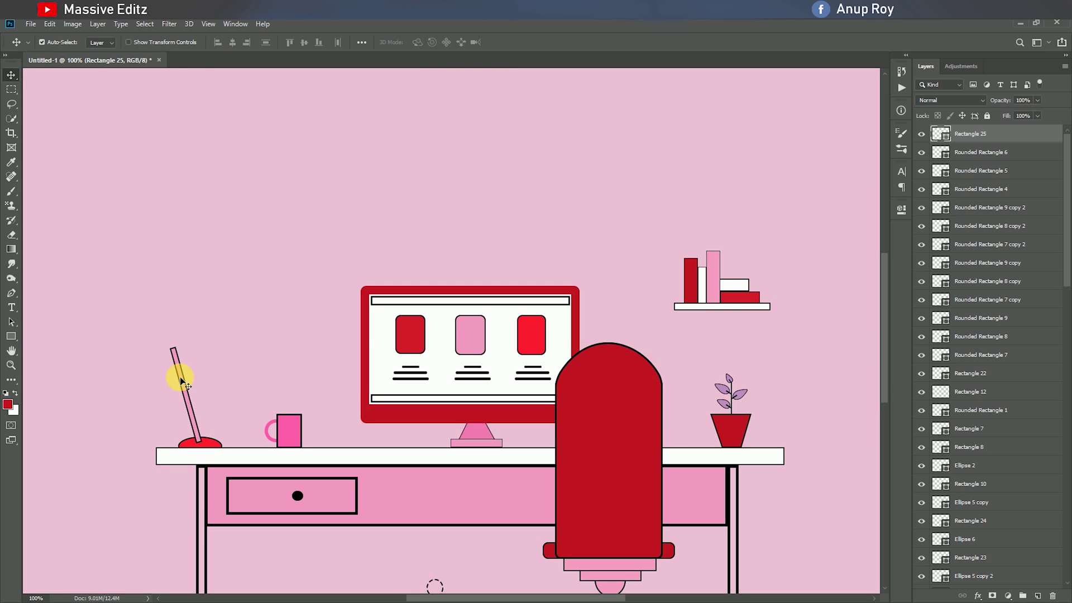
# Tilt the lamp arm further left, seat it on the base and move its layer behind the red ellipse
pyautogui.hotkey('ctrl', 't')
pyautogui.moveTo(215, 338); pyautogui.dragTo(213, 337)
pyautogui.click(444, 43)
pyautogui.moveTo(197, 424); pyautogui.dragTo(195, 424)
pyautogui.moveTo(1004, 144); pyautogui.dragTo(1012, 565)
pyautogui.scroll(-10, 1039, 458)
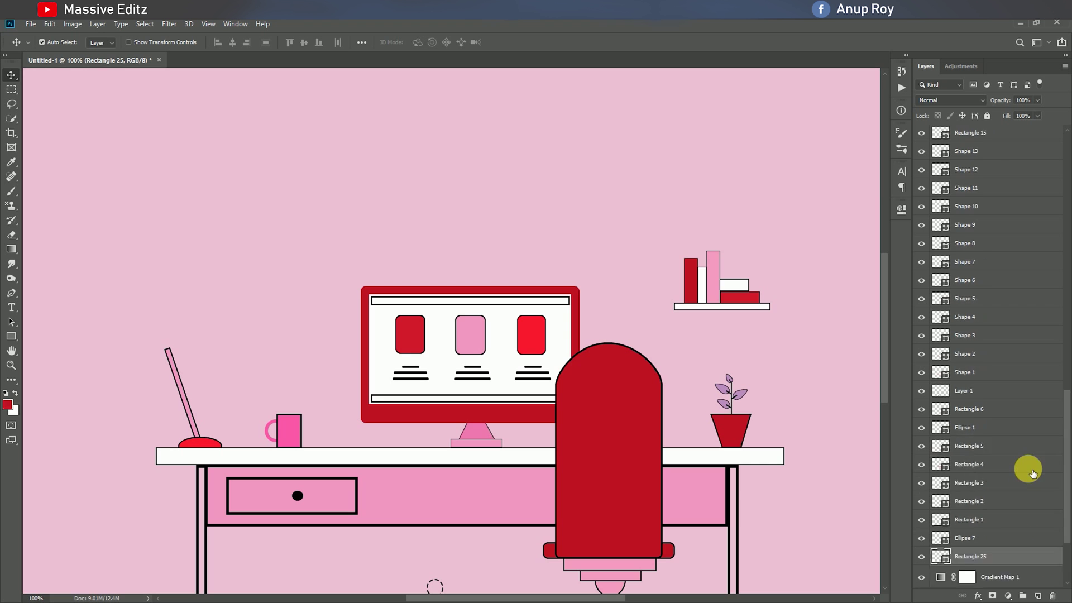
# Draw a bright red circle about 27 × 26 px with a black outline as the joint at the lamp arm's upper end
pyautogui.click(997, 134)
pyautogui.rightClick(12, 336)
pyautogui.click(50, 357)
pyautogui.moveTo(155, 343)
pyautogui.mouseDown()
pyautogui.moveTo(169, 356)
pyautogui.moveTo(164, 347)
pyautogui.mouseUp()
pyautogui.click(11, 74)
pyautogui.rightClick(11, 336)
pyautogui.click(51, 335)
pyautogui.moveTo(157, 290); pyautogui.dragTo(270, 295)
pyautogui.click(883, 198)
pyautogui.hotkey('ctrl', 'z')
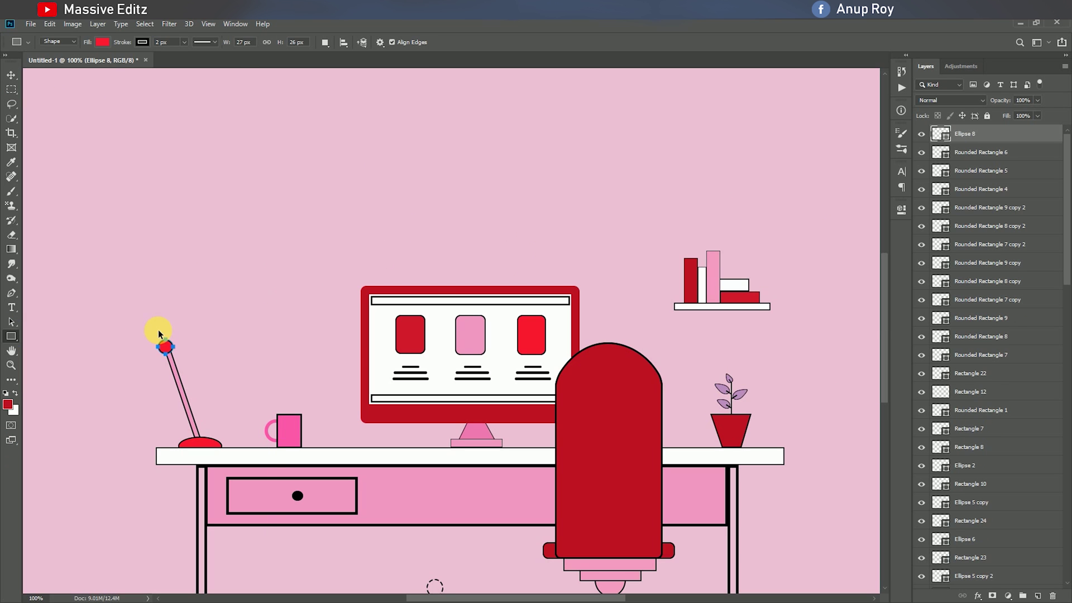
# Duplicate the lamp arm, angle the copy up to the right from the joint, and place a copy of the joint circle at its far end
pyautogui.press('v')
pyautogui.press('Right')
pyautogui.press('Right')
pyautogui.keyDown('alt'); pyautogui.moveTo(174, 371); pyautogui.dragTo(253, 170); pyautogui.keyUp('alt')
pyautogui.hotkey('ctrl', 't')
pyautogui.moveTo(280, 241); pyautogui.dragTo(181, 255)
pyautogui.moveTo(266, 192); pyautogui.dragTo(211, 319)
pyautogui.click(514, 42)
pyautogui.keyDown('alt'); pyautogui.moveTo(162, 352); pyautogui.dragTo(246, 291); pyautogui.keyUp('alt')
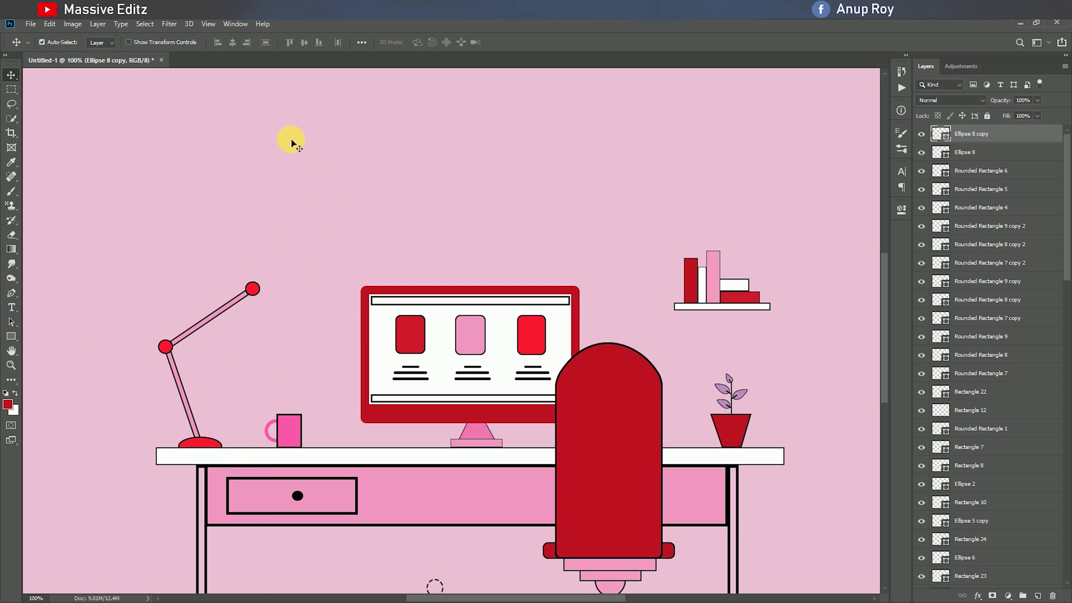
# Draw a rounded rectangle about 25 × 26 px with a 10 px radius beside the upper joint and fill it dark red
pyautogui.rightClick(11, 335)
pyautogui.click(40, 350)
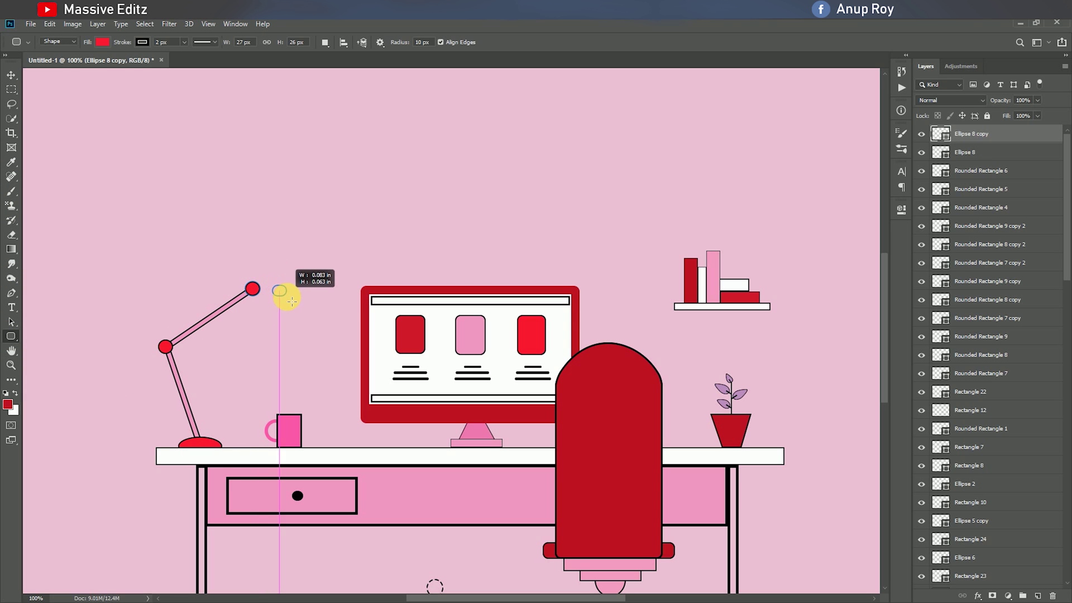
pyautogui.moveTo(291, 305); pyautogui.dragTo(286, 300)
pyautogui.click(741, 277)
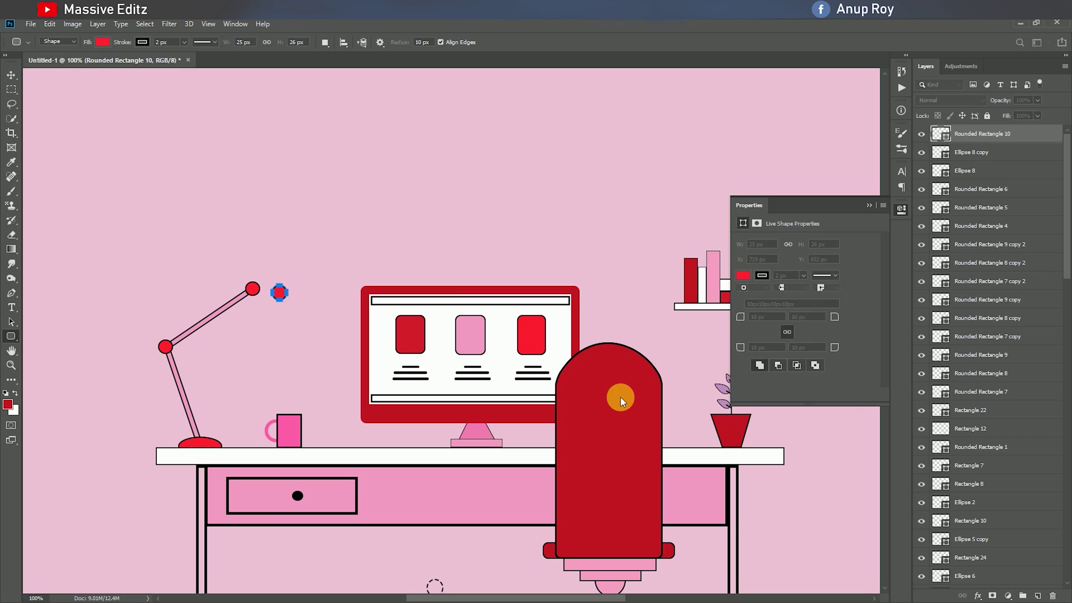
pyautogui.click(851, 323)
pyautogui.click(621, 397)
pyautogui.click(977, 130)
pyautogui.click(795, 268)
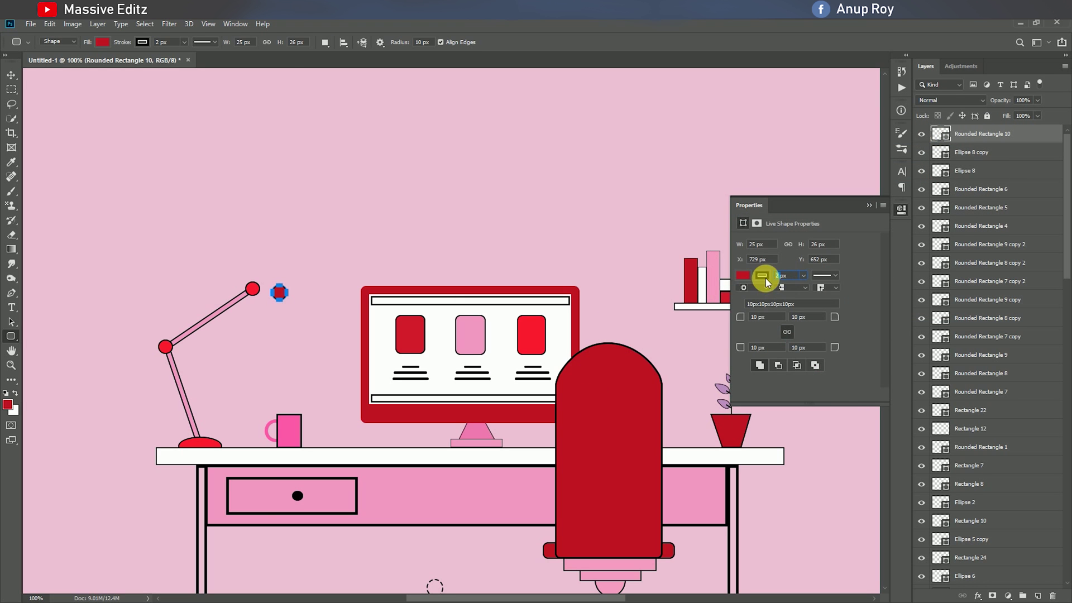
# Rotate the small dark red rounded shape and move it closer to the upper lamp joint
pyautogui.click(903, 187)
pyautogui.hotkey('ctrl', 't')
pyautogui.moveTo(279, 292); pyautogui.dragTo(272, 296)
pyautogui.press('Return')
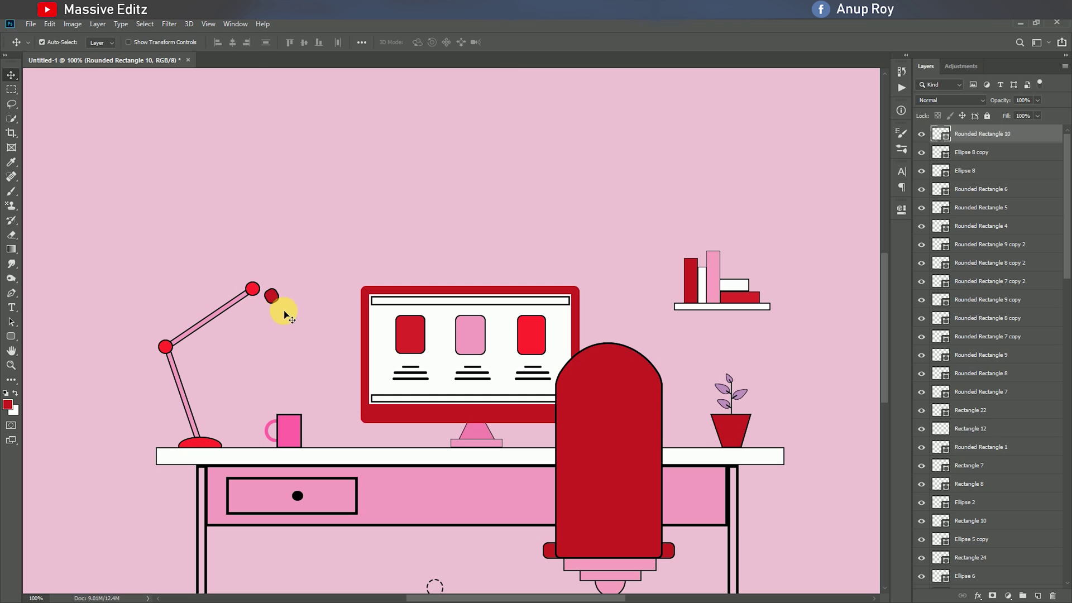
# Draw a pink rectangle about 34 × 43 px, distort it into a tilted cone and attach it to the dark red shape as the lampshade
pyautogui.click(11, 338)
pyautogui.moveTo(269, 325); pyautogui.dragTo(287, 348)
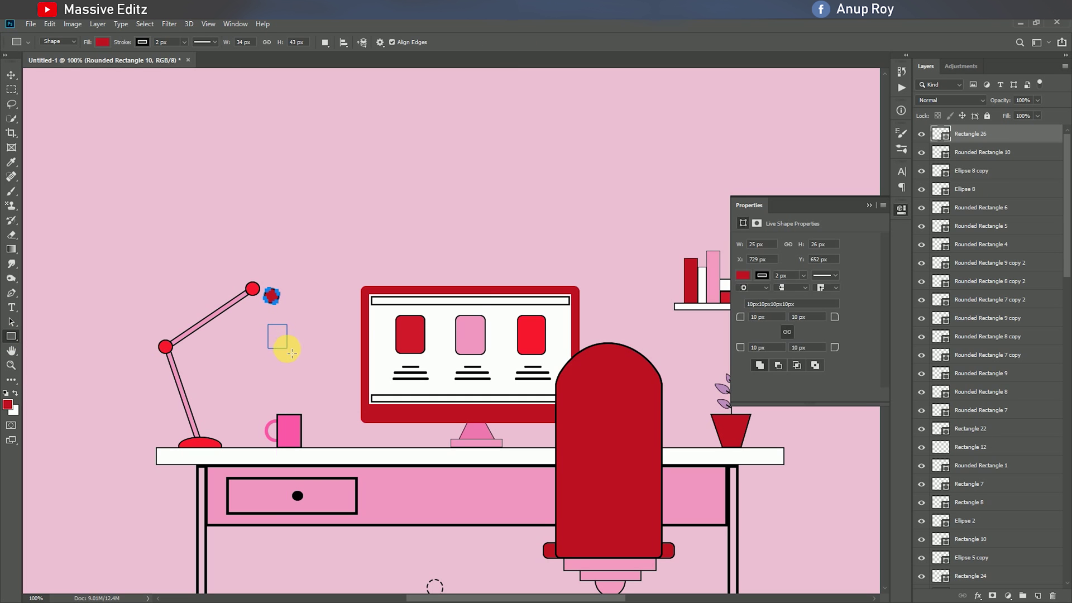
pyautogui.click(743, 275)
pyautogui.hotkey('ctrl', 't')
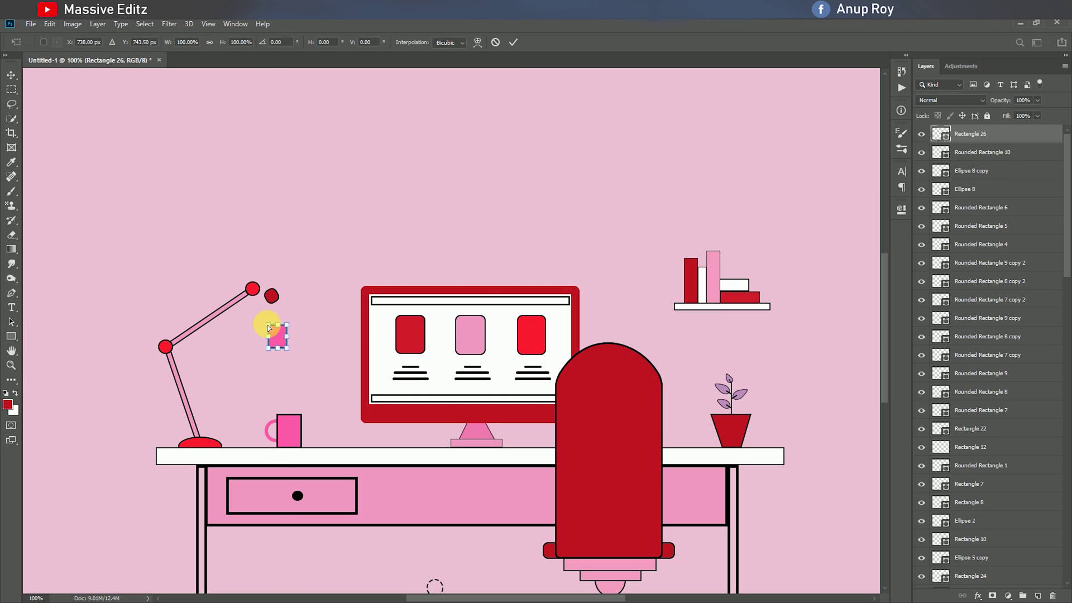
pyautogui.moveTo(284, 326); pyautogui.dragTo(315, 309)
pyautogui.moveTo(283, 334); pyautogui.dragTo(283, 314)
pyautogui.click(512, 42)
# Add a thin black rectangle linking the upper lamp joint to the lamp head and move its layer behind both
pyautogui.press('u')
pyautogui.moveTo(175, 216)
pyautogui.mouseDown()
pyautogui.moveTo(263, 290)
pyautogui.moveTo(373, 196)
pyautogui.mouseUp()
pyautogui.click(743, 278)
pyautogui.click(842, 336)
pyautogui.click(11, 75)
pyautogui.hotkey('ctrl', 't')
pyautogui.press('Return')
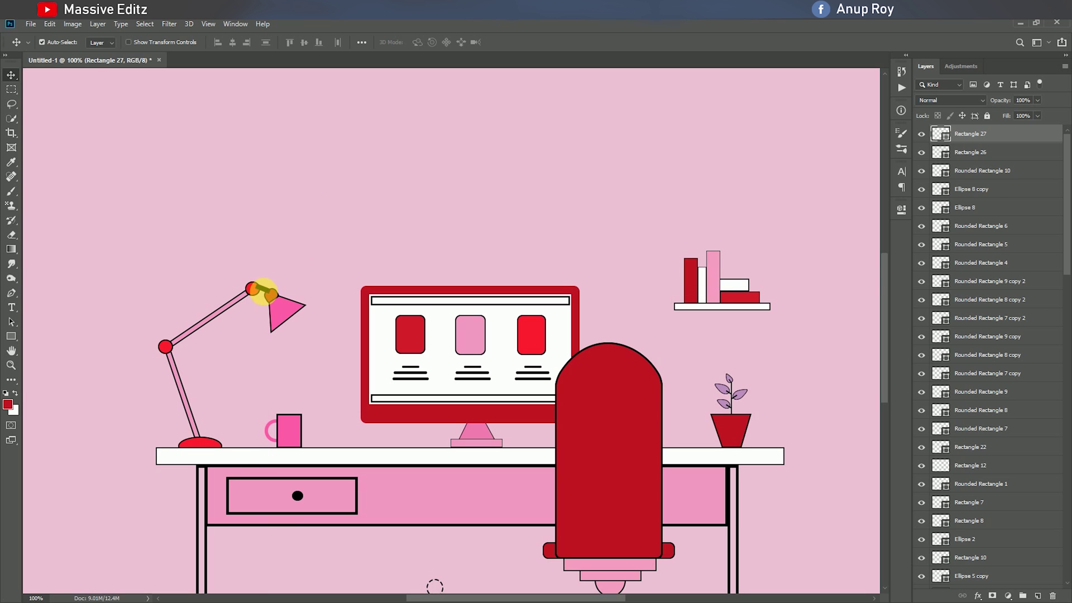
pyautogui.moveTo(974, 137); pyautogui.dragTo(978, 291)
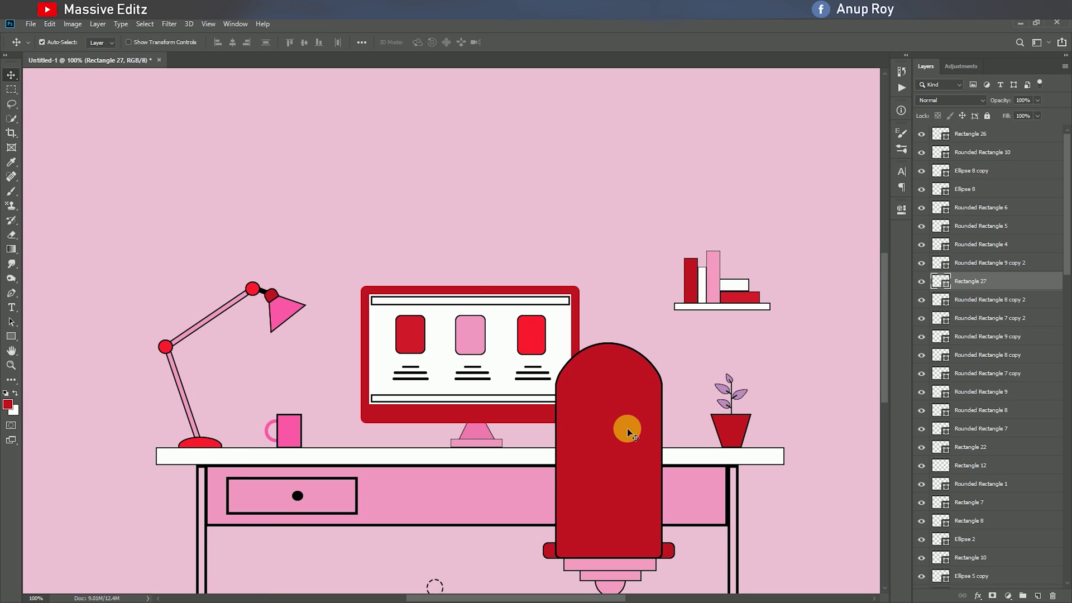
# Draw a white circle about 139 × 135 px with a 4 px red outline on the wall above the lamp as the clock face
pyautogui.scroll(1, 438, 390)
pyautogui.rightClick(11, 336)
pyautogui.click(53, 354)
pyautogui.moveTo(175, 222); pyautogui.dragTo(253, 297)
pyautogui.click(743, 293)
pyautogui.click(743, 352)
pyautogui.click(762, 293)
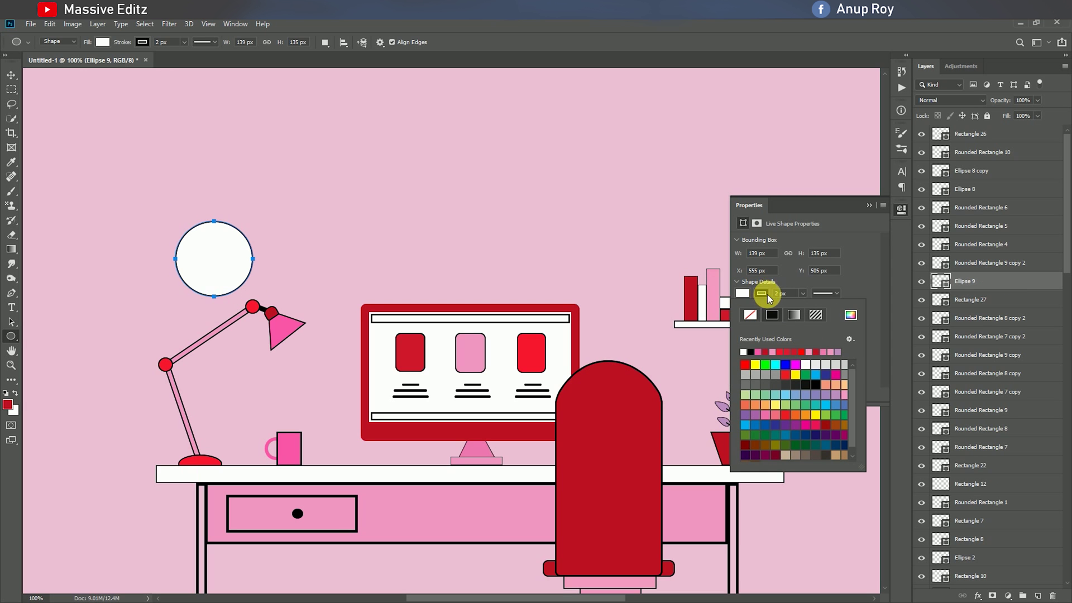
pyautogui.doubleClick(795, 353)
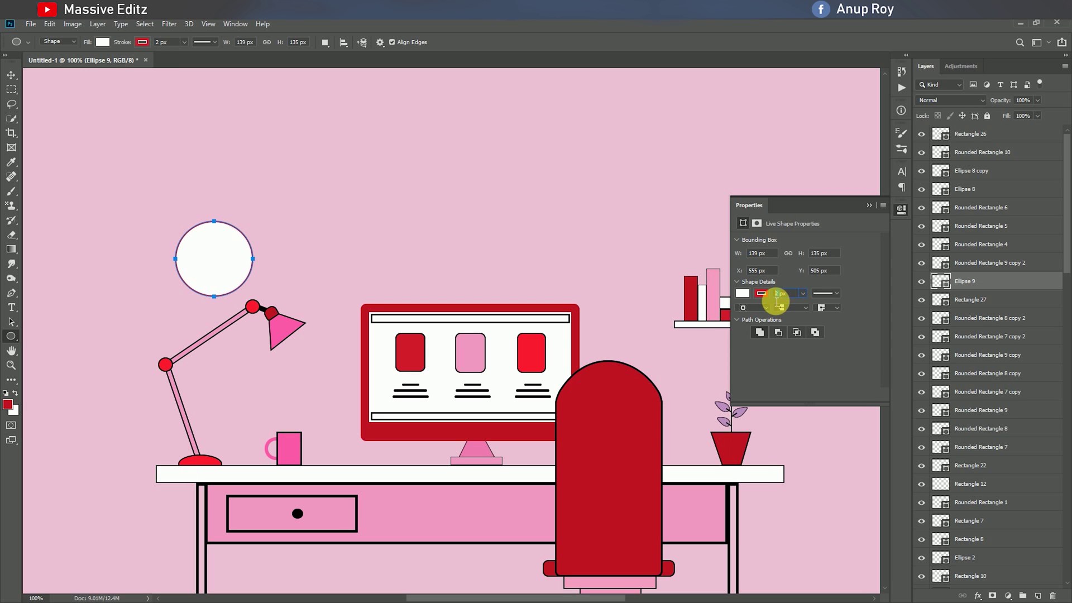
pyautogui.press('Return')
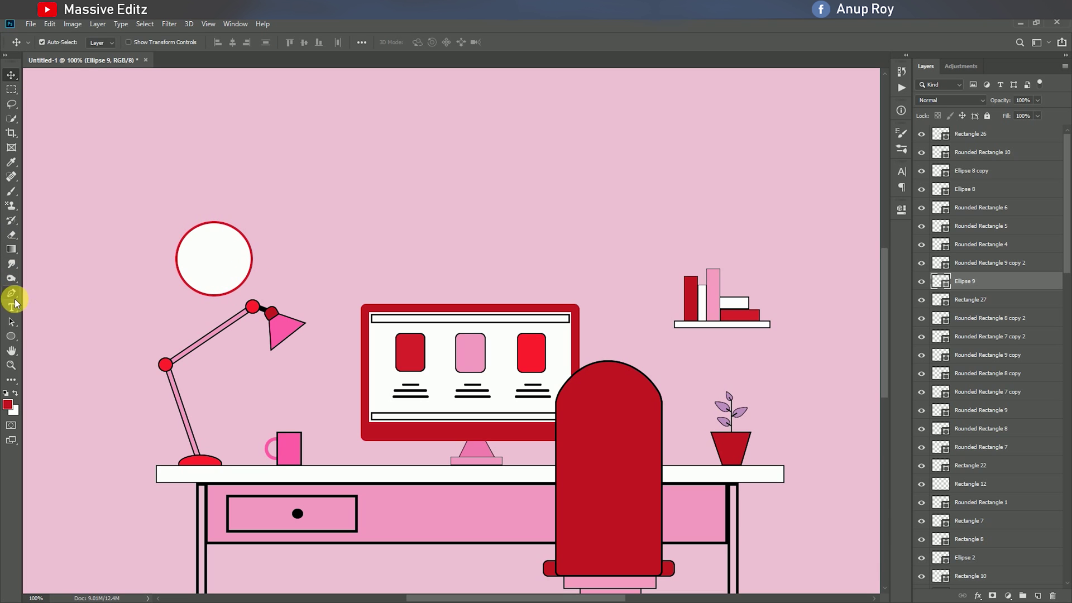
# Draw a circle about 129 × 126 px over the clock face and make both its fill and outline black
pyautogui.press('u')
pyautogui.moveTo(179, 231)
pyautogui.mouseDown()
pyautogui.moveTo(267, 306)
pyautogui.moveTo(257, 302)
pyautogui.mouseUp()
pyautogui.hotkey('ctrl', 'z')
pyautogui.moveTo(177, 214)
pyautogui.mouseDown()
pyautogui.moveTo(259, 283)
pyautogui.moveTo(250, 284)
pyautogui.mouseUp()
pyautogui.click(742, 293)
pyautogui.click(768, 352)
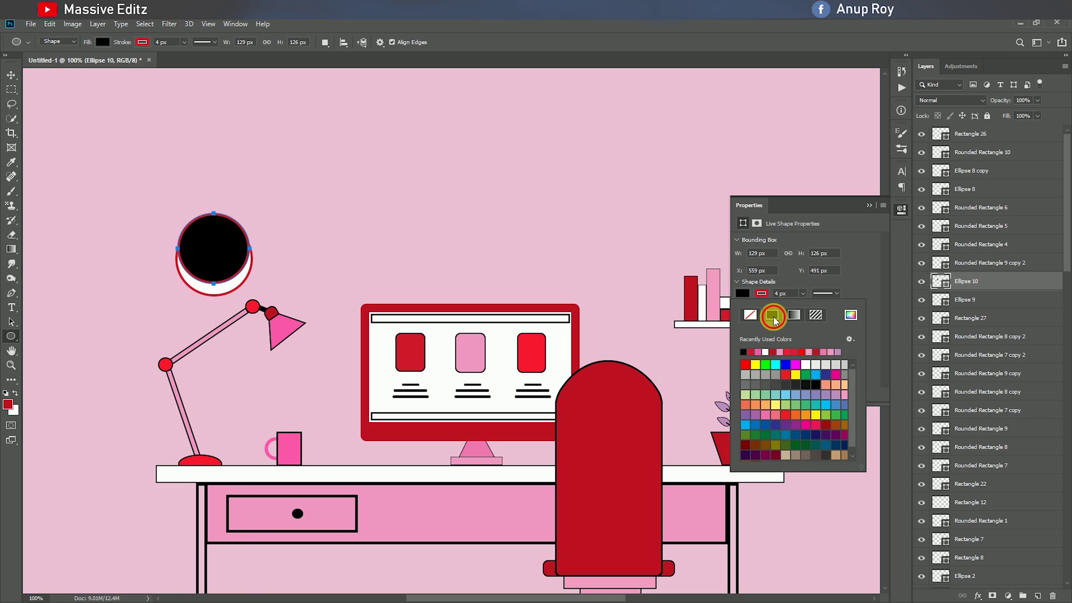
pyautogui.click(761, 293)
pyautogui.click(744, 351)
pyautogui.press('Return')
pyautogui.click(11, 75)
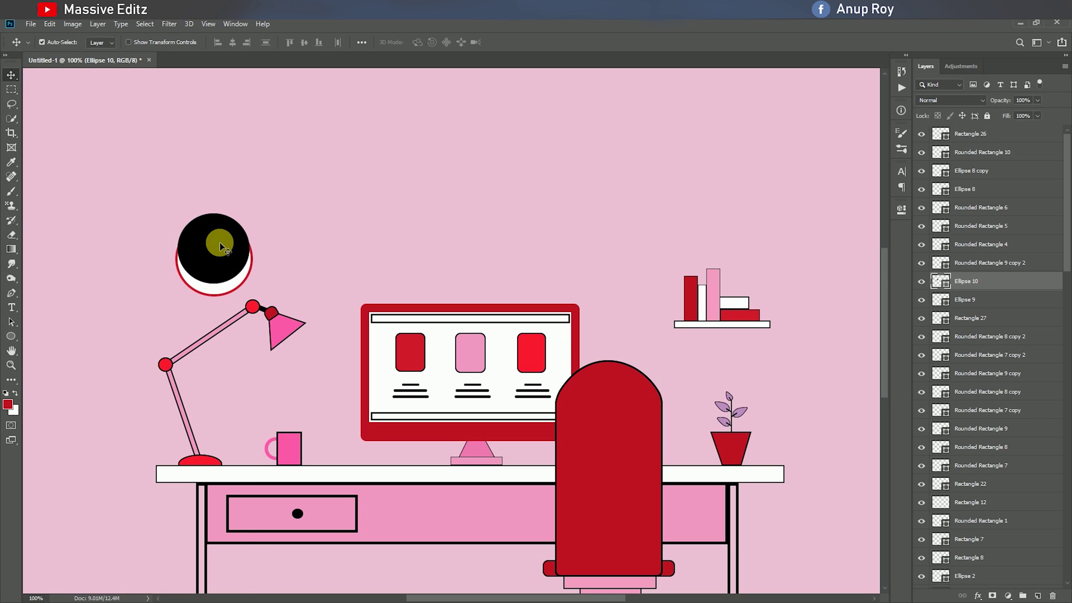
# Move the black circle's layer behind the clock face and enlarge the circle to form an even rim around it
pyautogui.click(229, 285)
pyautogui.moveTo(992, 282); pyautogui.dragTo(990, 306)
pyautogui.hotkey('ctrl', 't')
pyautogui.moveTo(249, 284)
pyautogui.mouseDown()
pyautogui.moveTo(269, 300)
pyautogui.moveTo(259, 298)
pyautogui.mouseUp()
pyautogui.moveTo(251, 234); pyautogui.dragTo(246, 238)
pyautogui.moveTo(214, 303); pyautogui.dragTo(213, 301)
pyautogui.moveTo(254, 260); pyautogui.dragTo(256, 260)
pyautogui.click(444, 42)
pyautogui.click(503, 238)
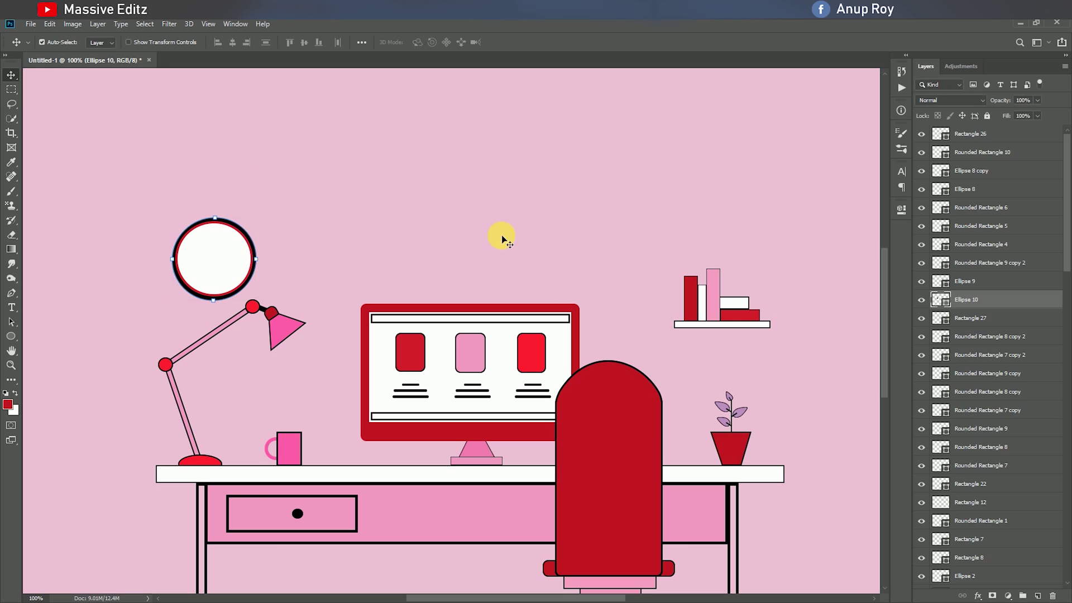
# Duplicate the small dashed circle onto the wall between the clock and the monitor and above the bookshelf
pyautogui.click(130, 94)
pyautogui.scroll(15, 991, 184)
pyautogui.click(983, 135)
pyautogui.moveTo(434, 445); pyautogui.dragTo(341, 113)
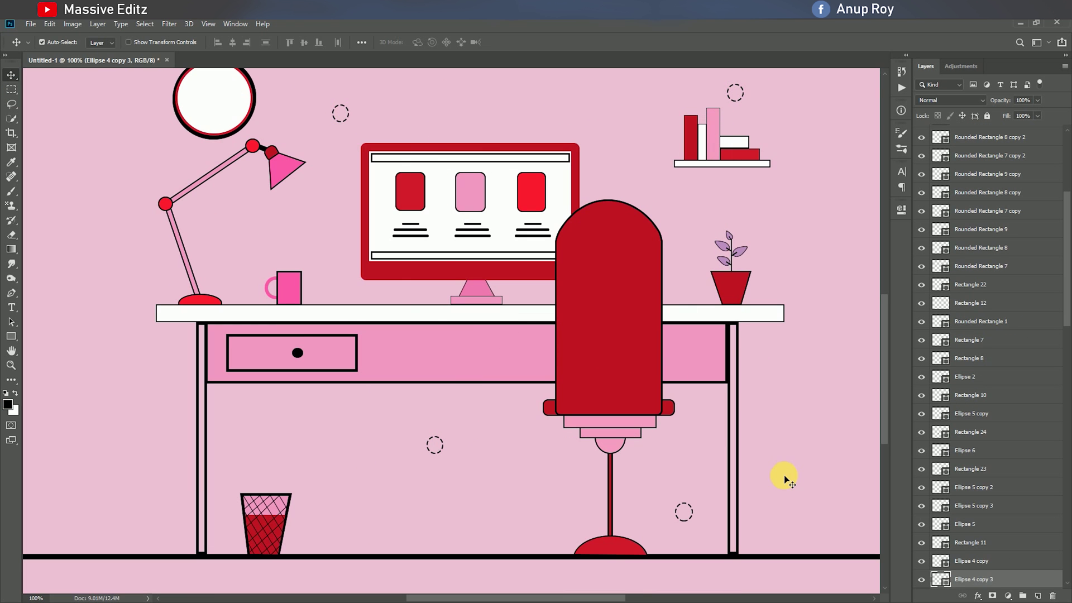
pyautogui.hotkey('ctrl', '-')
pyautogui.hotkey('ctrl', '-')
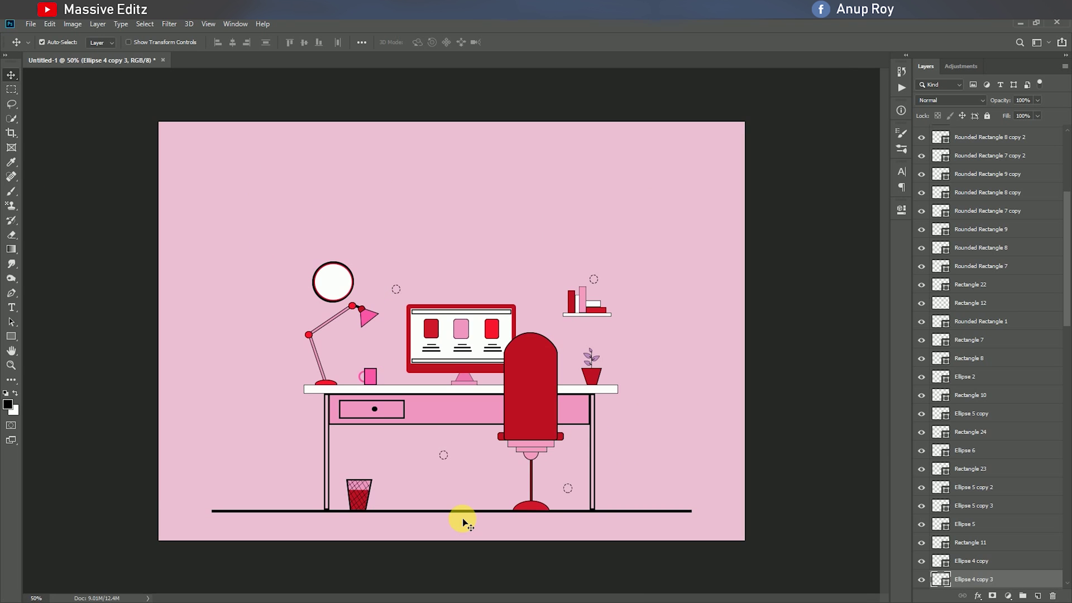
# Add a solid black dot about 13 × 13 px at the centre of the clock face
pyautogui.scroll(5, 983, 413)
pyautogui.click(1006, 134)
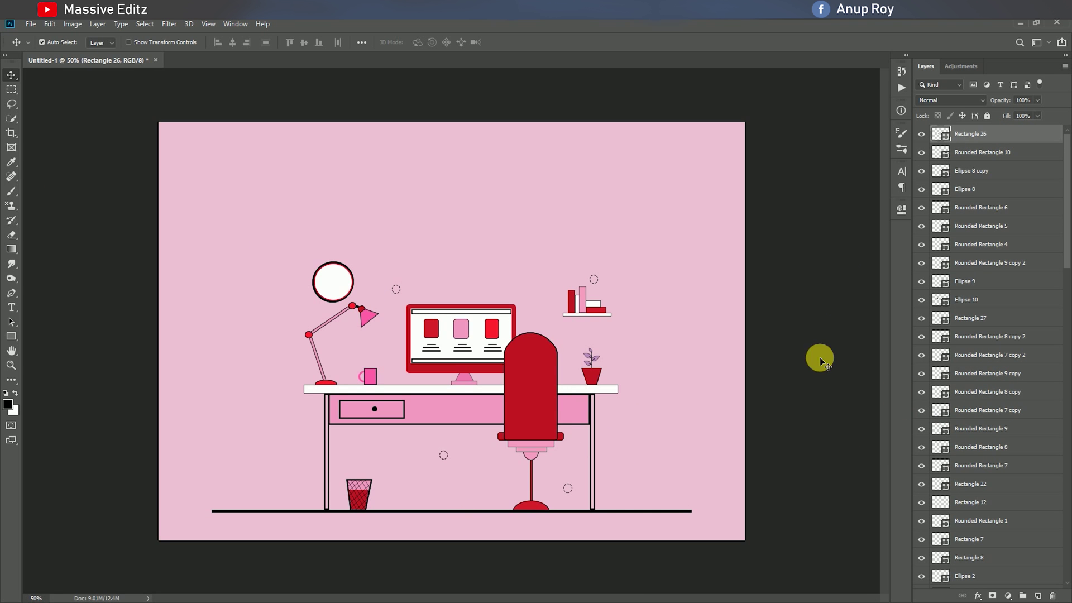
pyautogui.hotkey('ctrl', '+')
pyautogui.hotkey('ctrl', '+')
pyautogui.moveTo(343, 216); pyautogui.dragTo(563, 233)
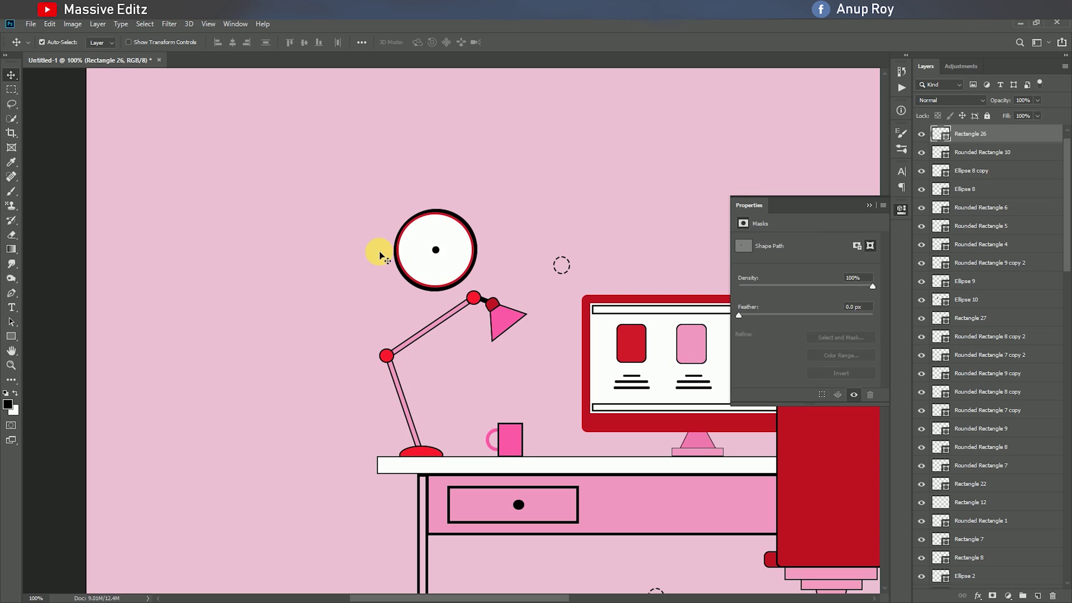
pyautogui.click(439, 255)
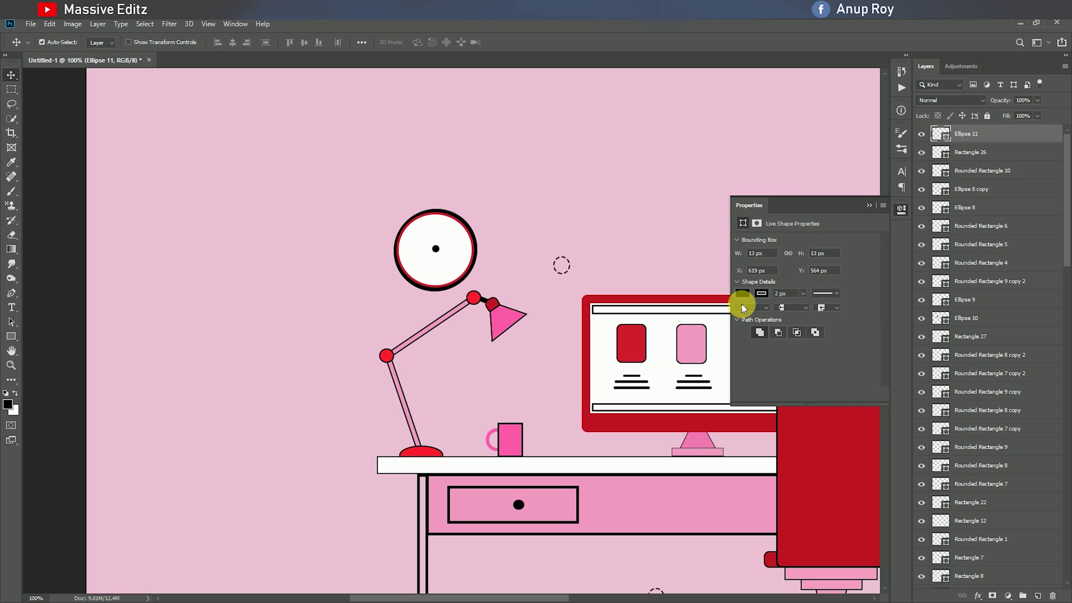
# Draw a thin black rounded bar as the long clock hand, angle it from the centre to the upper left, and align the centre dot
pyautogui.click(11, 336)
pyautogui.moveTo(232, 212); pyautogui.dragTo(411, 230)
pyautogui.click(10, 77)
pyautogui.hotkey('ctrl', 't')
pyautogui.press('Return')
pyautogui.click(436, 253)
pyautogui.click(549, 272)
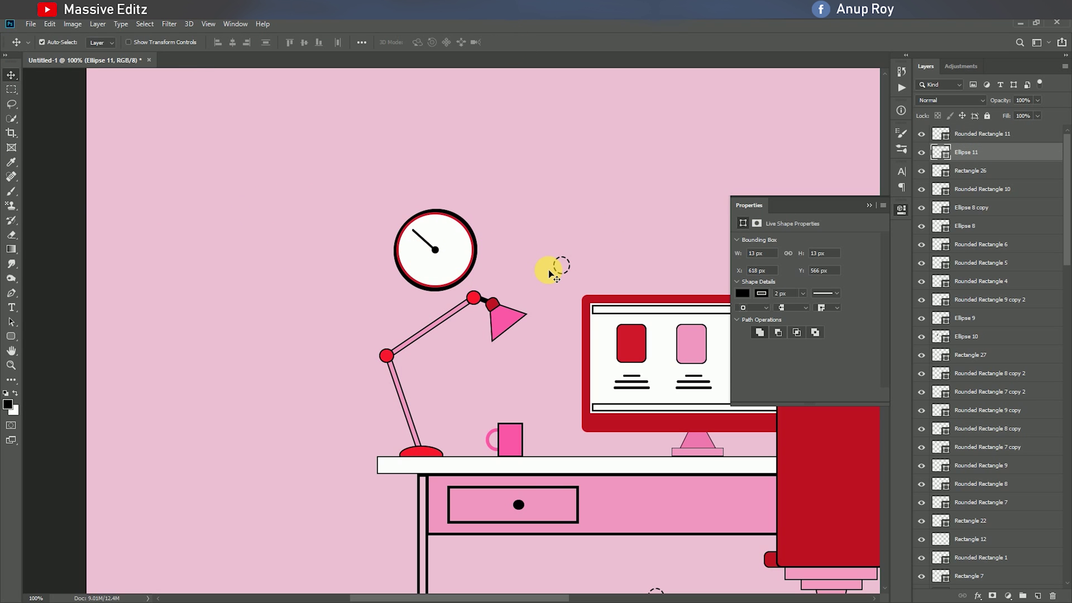
pyautogui.click(432, 247)
pyautogui.click(869, 205)
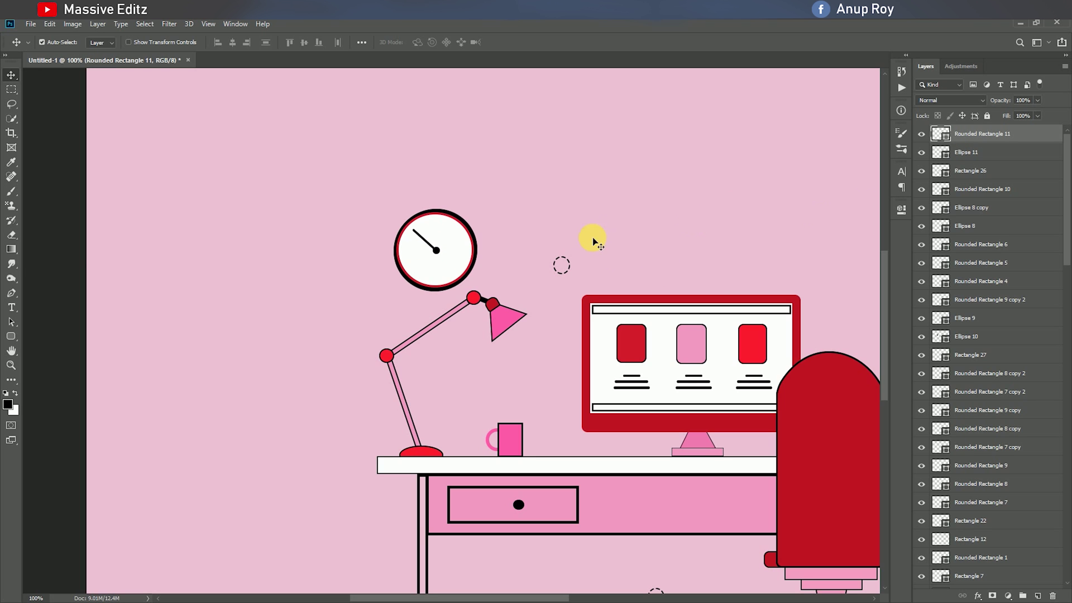
# Draw a shorter thin black rounded bar on the empty wall to the left of the clock
pyautogui.click(10, 336)
pyautogui.moveTo(211, 323); pyautogui.dragTo(243, 325)
pyautogui.click(869, 207)
pyautogui.press('v')
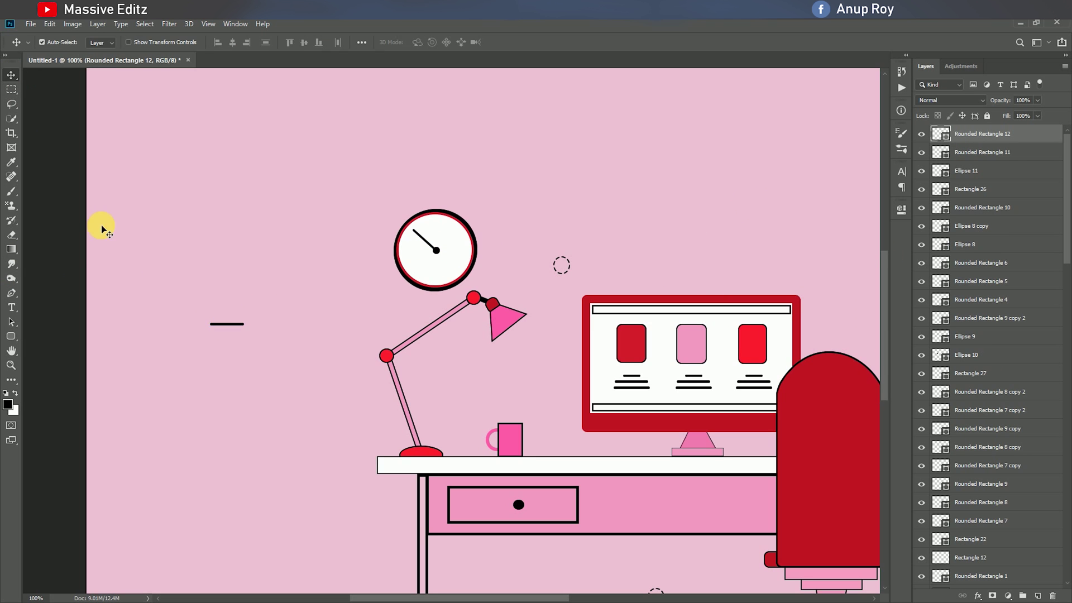
# Rotate the short bar and attach it to the clock's centre pointing to the upper right as the hour hand
pyautogui.hotkey('ctrl', 't')
pyautogui.moveTo(448, 250)
pyautogui.mouseDown()
pyautogui.moveTo(441, 268)
pyautogui.moveTo(462, 235)
pyautogui.moveTo(436, 256)
pyautogui.mouseUp()
pyautogui.click(513, 42)
pyautogui.click(449, 243)
pyautogui.hotkey('ctrl', 't')
pyautogui.click(513, 42)
pyautogui.click(454, 239)
pyautogui.keyDown('shift'); pyautogui.click(966, 171); pyautogui.keyUp('shift')
# Draw small black ellipses as markers at the clock's 12 and 6 o'clock positions
pyautogui.rightClick(10, 336)
pyautogui.click(45, 358)
pyautogui.moveTo(256, 219)
pyautogui.mouseDown()
pyautogui.moveTo(436, 219)
pyautogui.moveTo(435, 285)
pyautogui.mouseUp()
pyautogui.click(898, 209)
pyautogui.press('v')
pyautogui.keyDown('ctrl'); pyautogui.click(513, 267); pyautogui.keyUp('ctrl')
pyautogui.keyDown('ctrl'); pyautogui.click(435, 283); pyautogui.keyUp('ctrl')
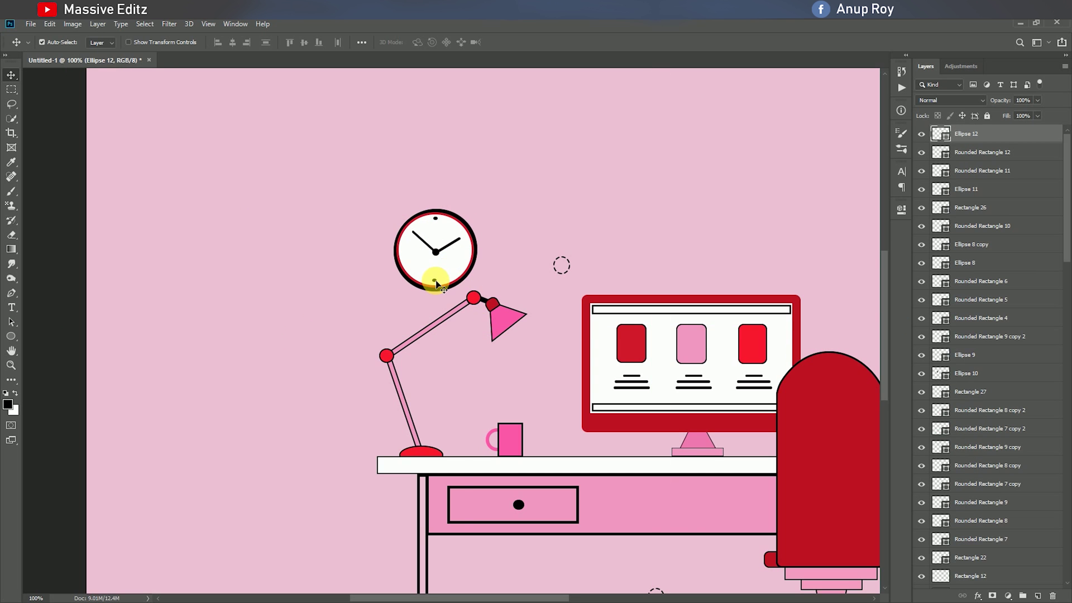
# Duplicate the clock markers, rotate the copy about 90° and place it at the 3 and 9 o'clock positions
pyautogui.hotkey('ctrl', 'j')
pyautogui.hotkey('ctrl', 't')
pyautogui.rightClick(459, 260)
pyautogui.click(488, 384)
pyautogui.moveTo(477, 294); pyautogui.dragTo(512, 224)
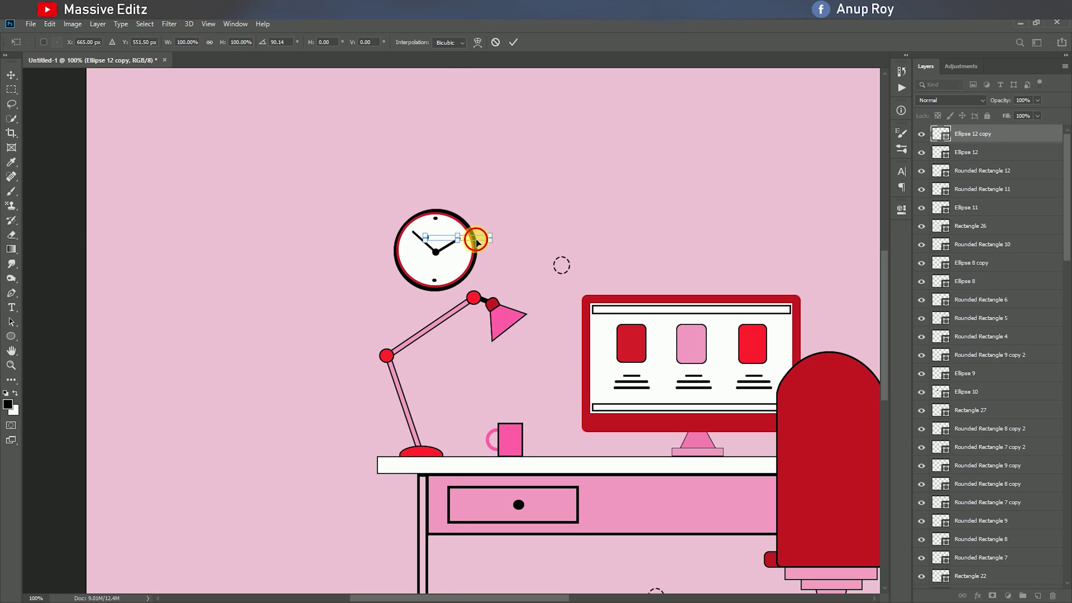
pyautogui.click(514, 42)
pyautogui.moveTo(469, 253); pyautogui.dragTo(469, 254)
# Crop the canvas tighter around the desk scene, trimming the sides to the ends of the floor line
pyautogui.hotkey('ctrl', '-')
pyautogui.hotkey('ctrl', '-')
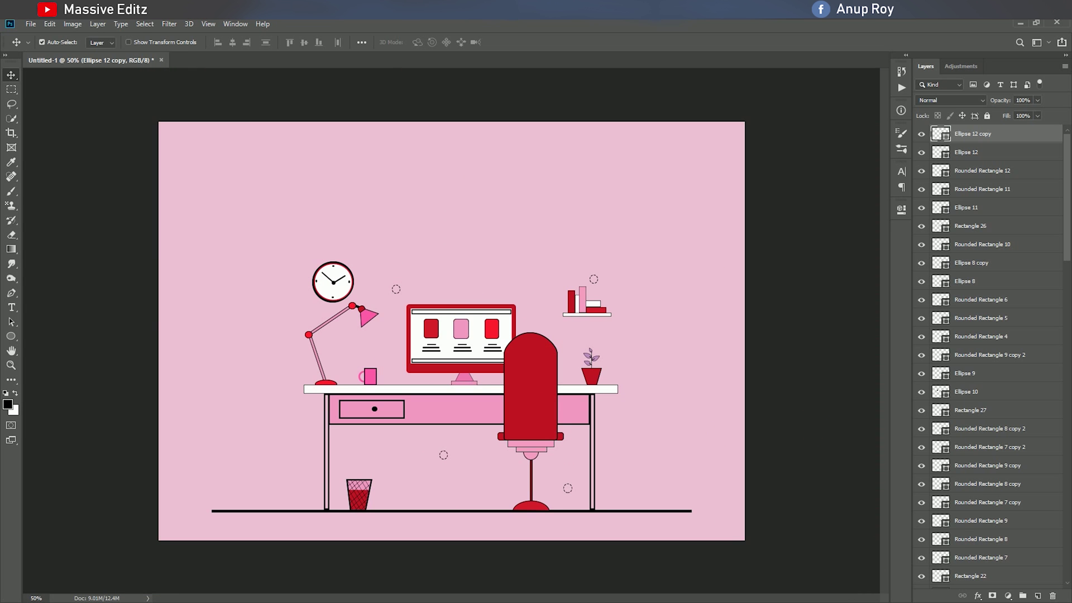
pyautogui.moveTo(1065, 217); pyautogui.dragTo(1064, 564)
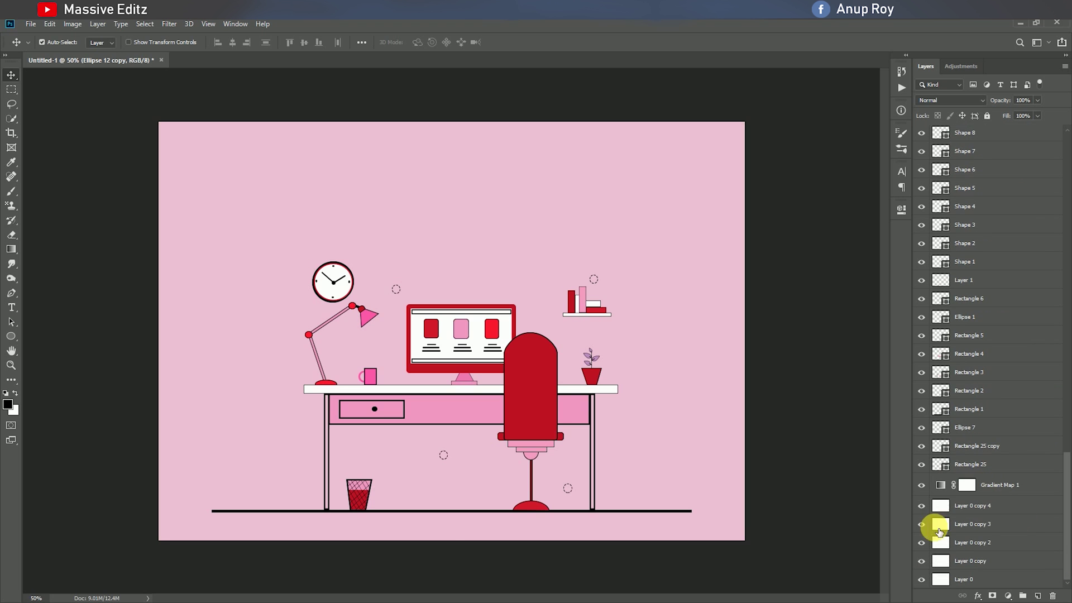
pyautogui.click(11, 133)
pyautogui.moveTo(159, 122); pyautogui.dragTo(186, 140)
pyautogui.moveTo(716, 524); pyautogui.dragTo(694, 524)
pyautogui.press('Return')
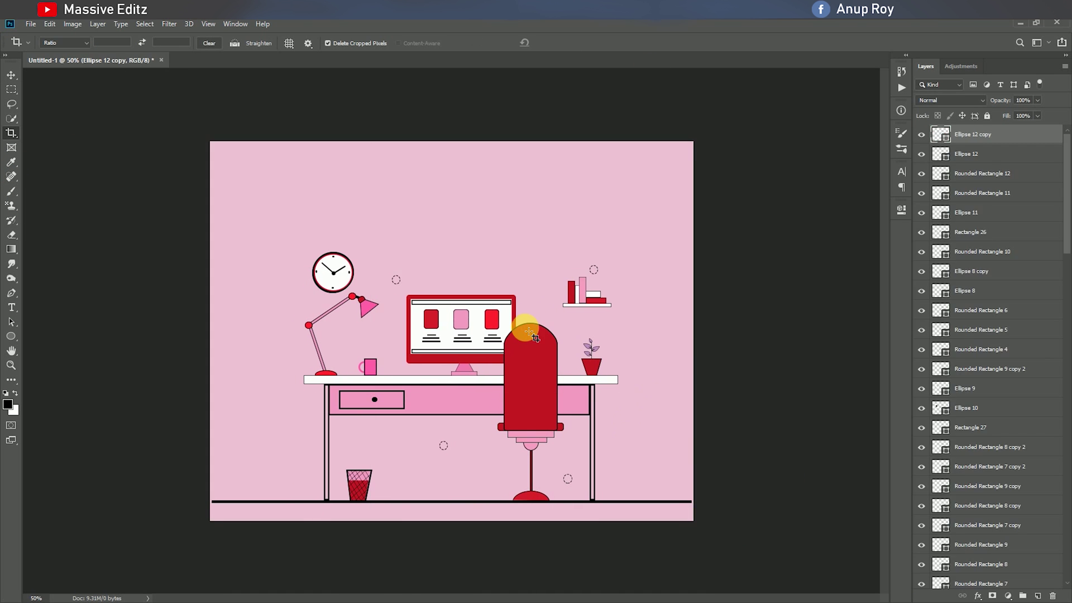
# Shorten the black floor line at both ends so it stops short of the canvas edges
pyautogui.click(11, 75)
pyautogui.click(622, 501)
pyautogui.hotkey('ctrl', 't')
pyautogui.moveTo(212, 502); pyautogui.dragTo(255, 501)
pyautogui.click(439, 42)
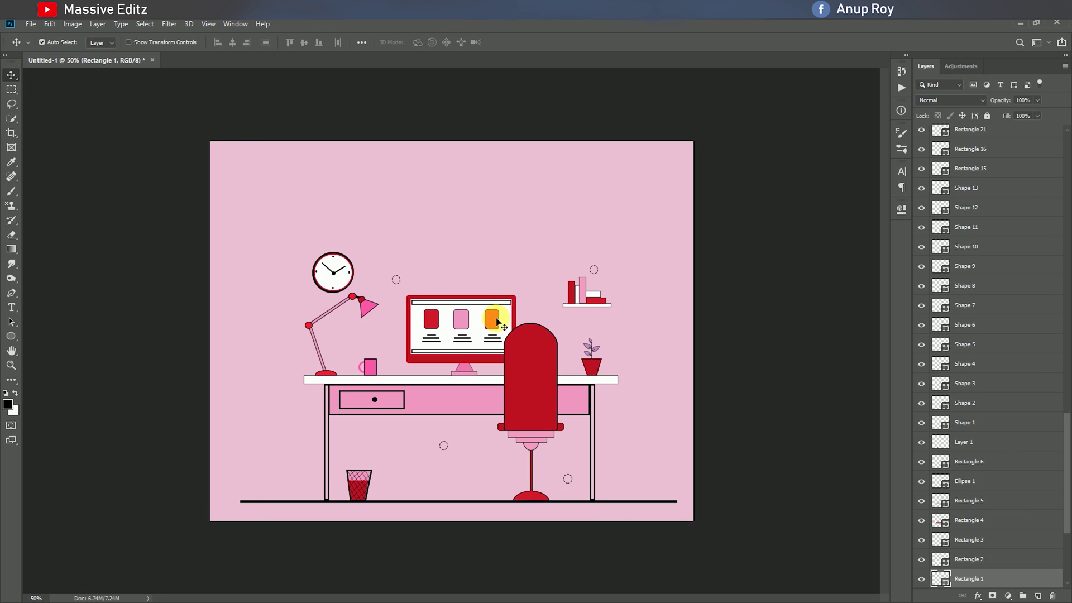
# Duplicate the drawer outline and its round knob, placing the copies beside the original as a second drawer on the desk
pyautogui.hotkey('ctrl', '1')
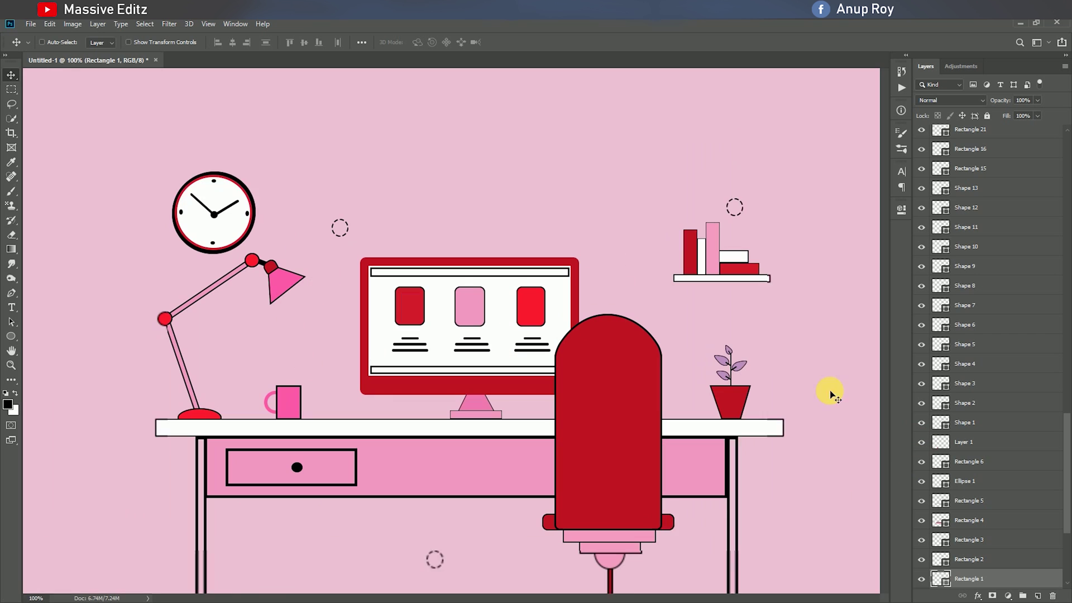
pyautogui.scroll(-3, 832, 393)
pyautogui.click(329, 308)
pyautogui.moveTo(329, 311); pyautogui.dragTo(528, 388)
pyautogui.keyDown('ctrl'); pyautogui.click(301, 326); pyautogui.keyUp('ctrl')
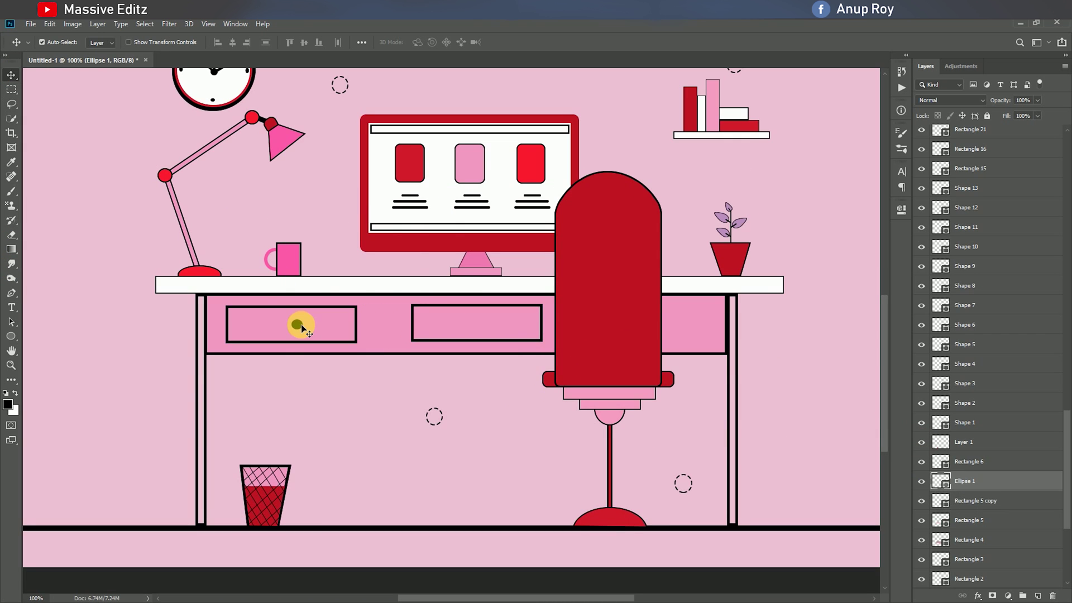
pyautogui.moveTo(297, 326); pyautogui.dragTo(479, 326)
# Copy a dashed decorative circle into the space between the lamp arm and the mug, and enlarge it to about 150%
pyautogui.scroll(3, 463, 408)
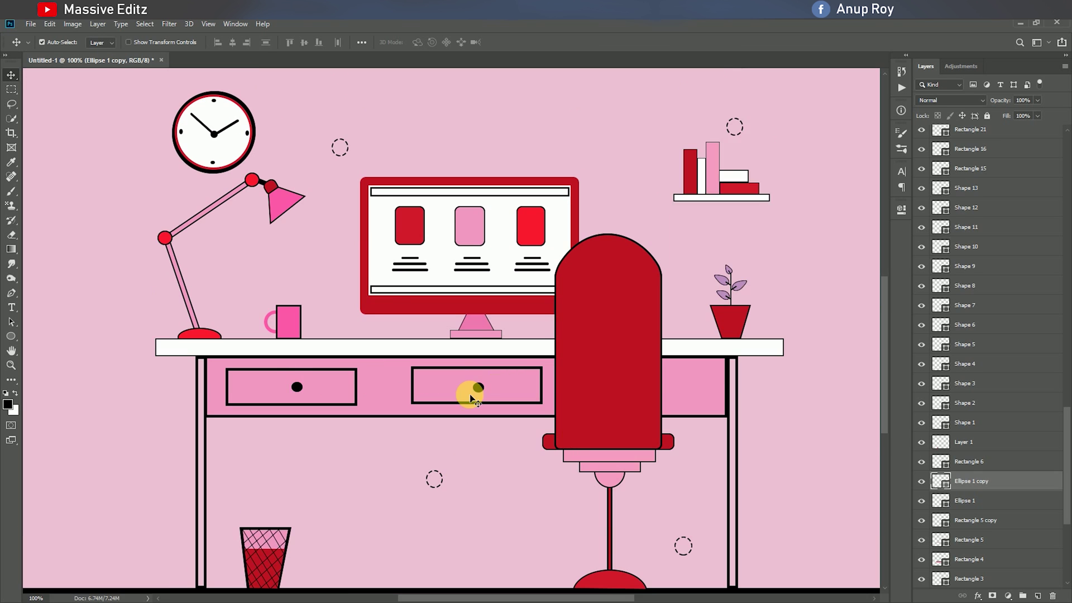
pyautogui.keyDown('ctrl'); pyautogui.click(345, 198); pyautogui.keyUp('ctrl')
pyautogui.moveTo(384, 199); pyautogui.dragTo(254, 296)
pyautogui.hotkey('ctrl', 't')
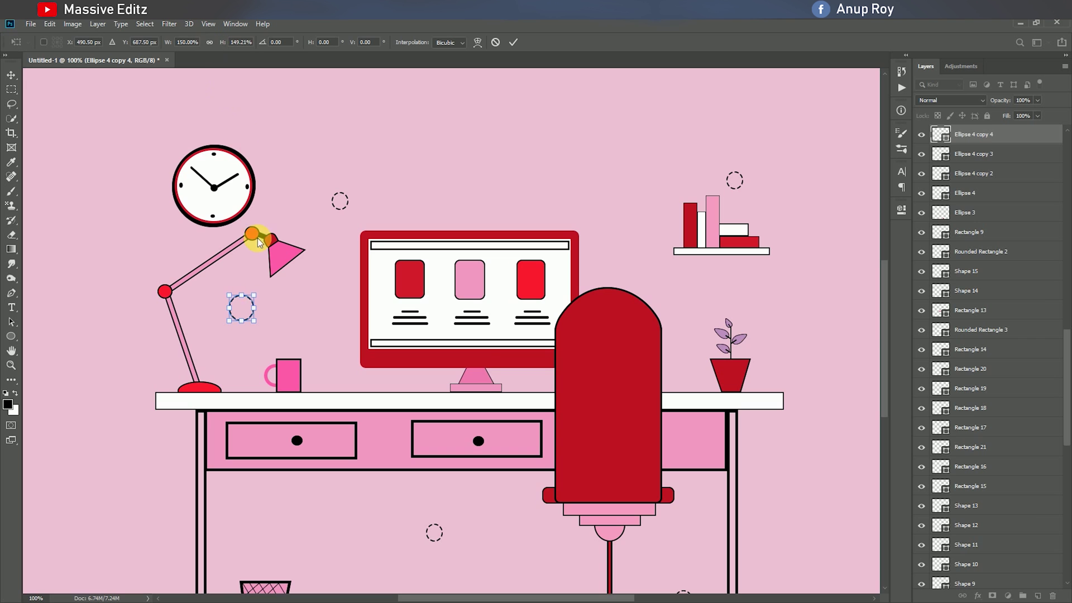
pyautogui.press('Return')
# Draw a rounded rectangle of about 50 × 8 px, make it solid black, and place it at the right end of the monitor screen's upper bar
pyautogui.scroll(-3, 531, 378)
pyautogui.scroll(4, 493, 445)
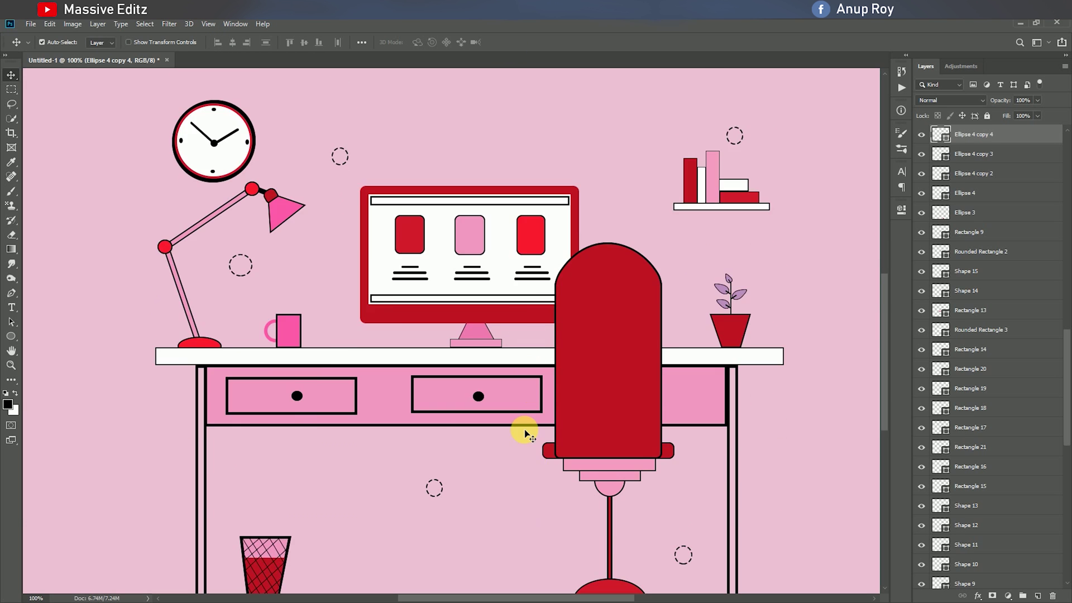
pyautogui.click(11, 336)
pyautogui.moveTo(452, 190); pyautogui.dragTo(480, 194)
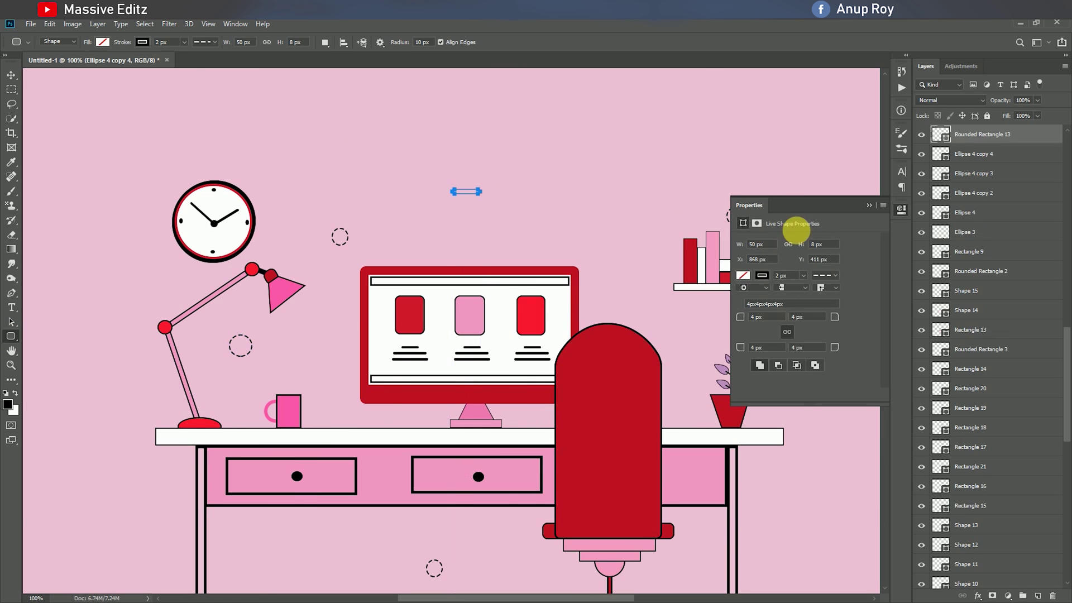
pyautogui.click(761, 276)
pyautogui.click(750, 297)
pyautogui.click(743, 275)
pyautogui.click(758, 334)
pyautogui.click(869, 205)
pyautogui.click(11, 75)
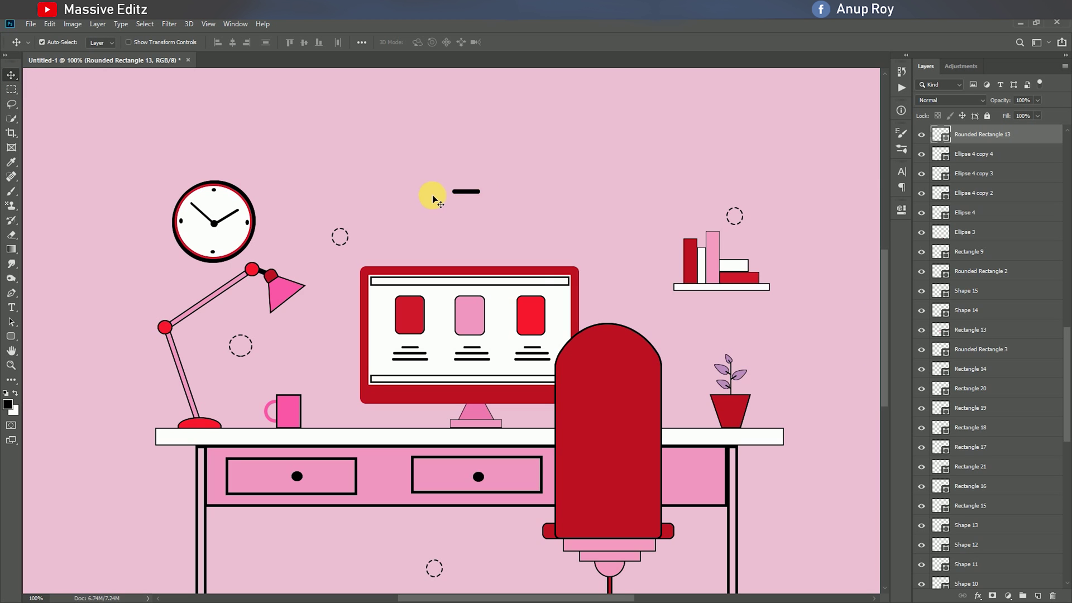
pyautogui.moveTo(466, 193); pyautogui.dragTo(556, 281)
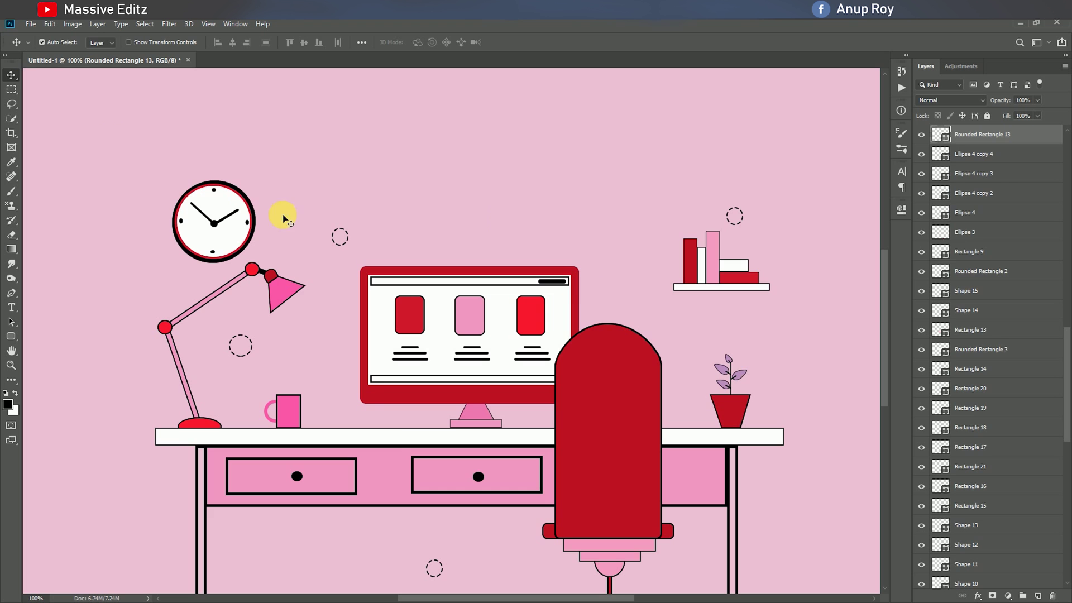
# Outline a horizontal band across the middle of the plant pot with the Pen tool and convert the path to a selection
pyautogui.click(9, 404)
pyautogui.press('Escape')
pyautogui.moveTo(1067, 381); pyautogui.dragTo(1070, 184)
pyautogui.click(11, 293)
pyautogui.hotkey('ctrl', '+')
pyautogui.hotkey('ctrl', '+')
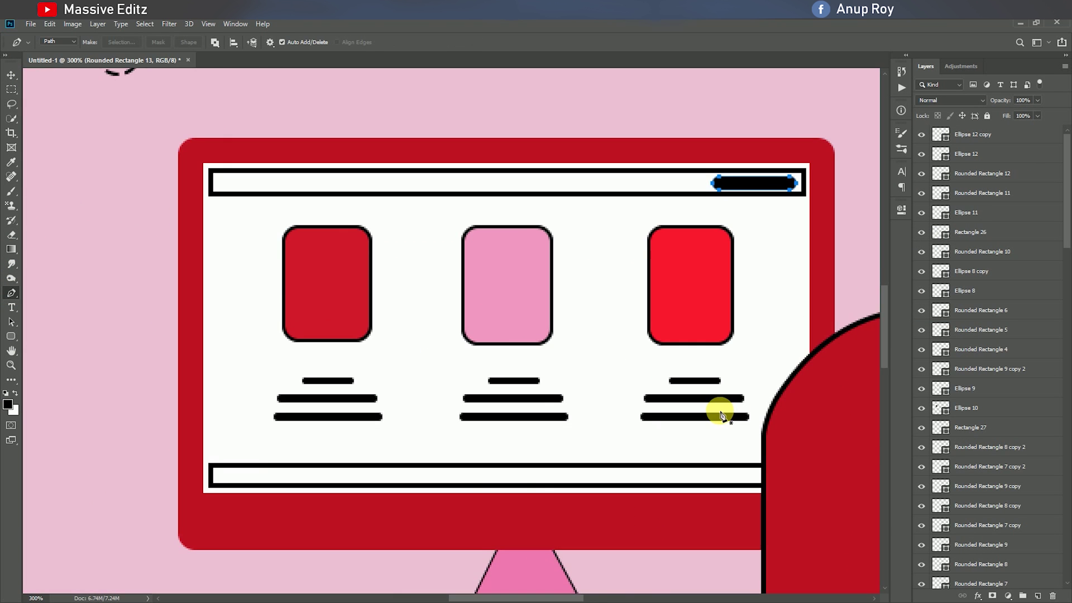
pyautogui.scroll(-3, 726, 412)
pyautogui.moveTo(742, 412); pyautogui.dragTo(520, 334)
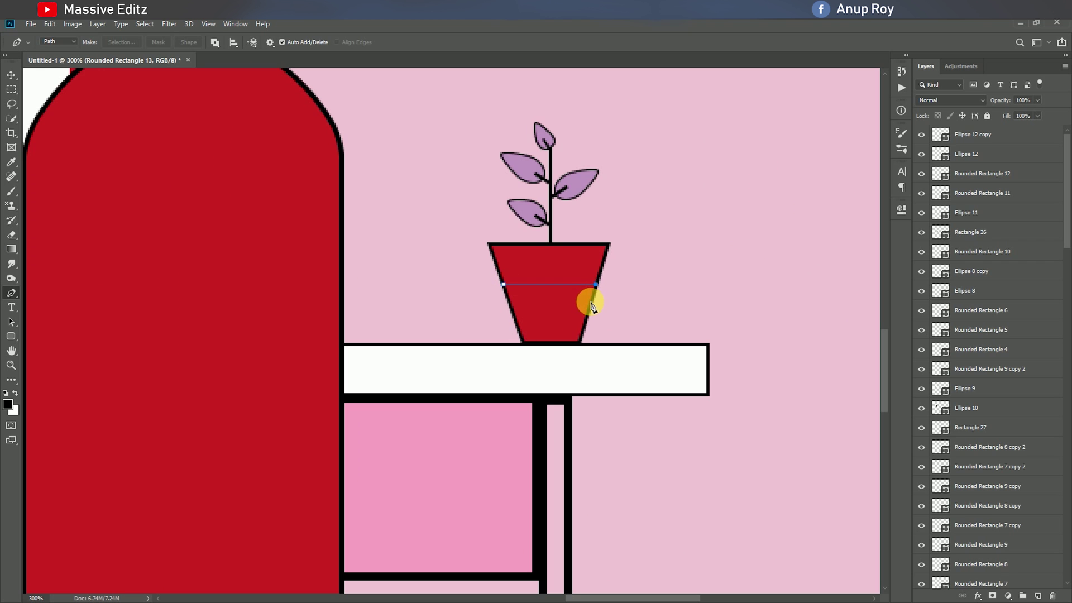
pyautogui.rightClick(555, 290)
pyautogui.click(564, 326)
pyautogui.click(585, 177)
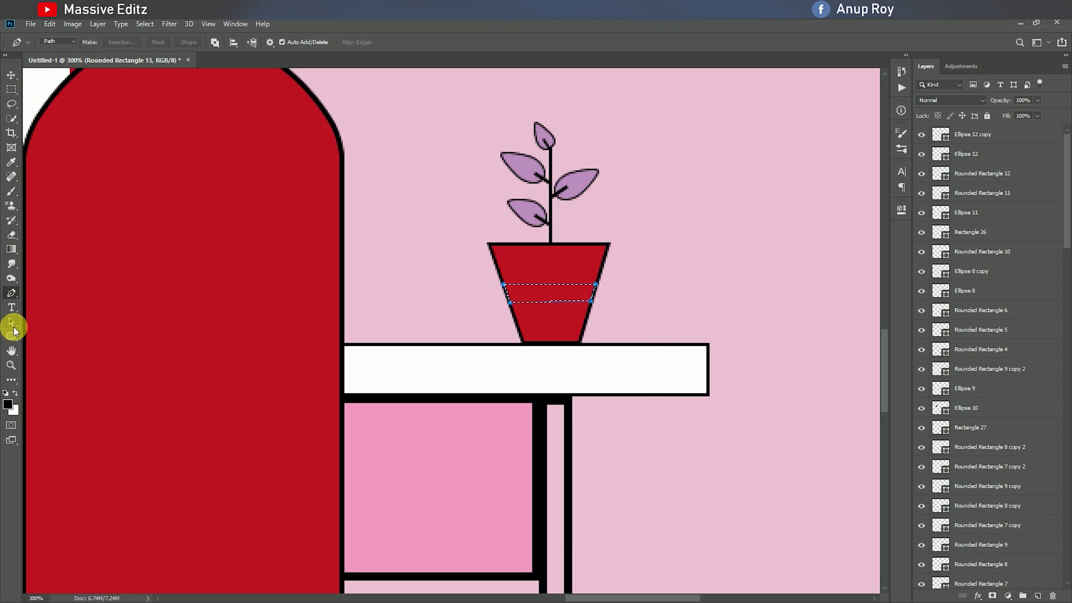
# Paint the selected pot band white on a new layer at the top of the layer stack, and clear the selection
pyautogui.click(9, 197)
pyautogui.hotkey('ctrl', 'shift', 'alt', 'n')
pyautogui.moveTo(1048, 530); pyautogui.dragTo(1007, 132)
pyautogui.moveTo(592, 293); pyautogui.dragTo(496, 305)
pyautogui.click(145, 24)
pyautogui.click(161, 47)
# Draw a small red circle beside the plant and place four evenly spaced copies in a row along the pot's white band
pyautogui.rightClick(12, 337)
pyautogui.click(61, 358)
pyautogui.moveTo(665, 187)
pyautogui.mouseDown()
pyautogui.moveTo(671, 194)
pyautogui.moveTo(519, 296)
pyautogui.moveTo(581, 294)
pyautogui.mouseUp()
pyautogui.click(743, 294)
pyautogui.click(810, 352)
pyautogui.click(867, 205)
pyautogui.click(11, 75)
pyautogui.click(660, 238)
pyautogui.click(561, 297)
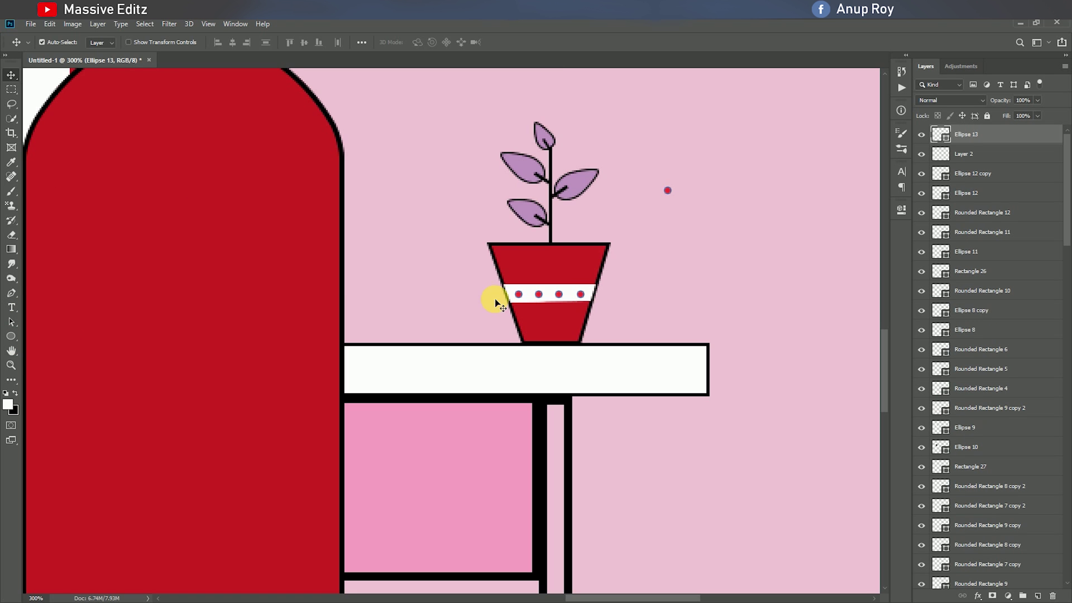
# Erase the leftover red dot on the background beside the plant
pyautogui.press('e')
pyautogui.click(11, 75)
pyautogui.hotkey('ctrl', '0')
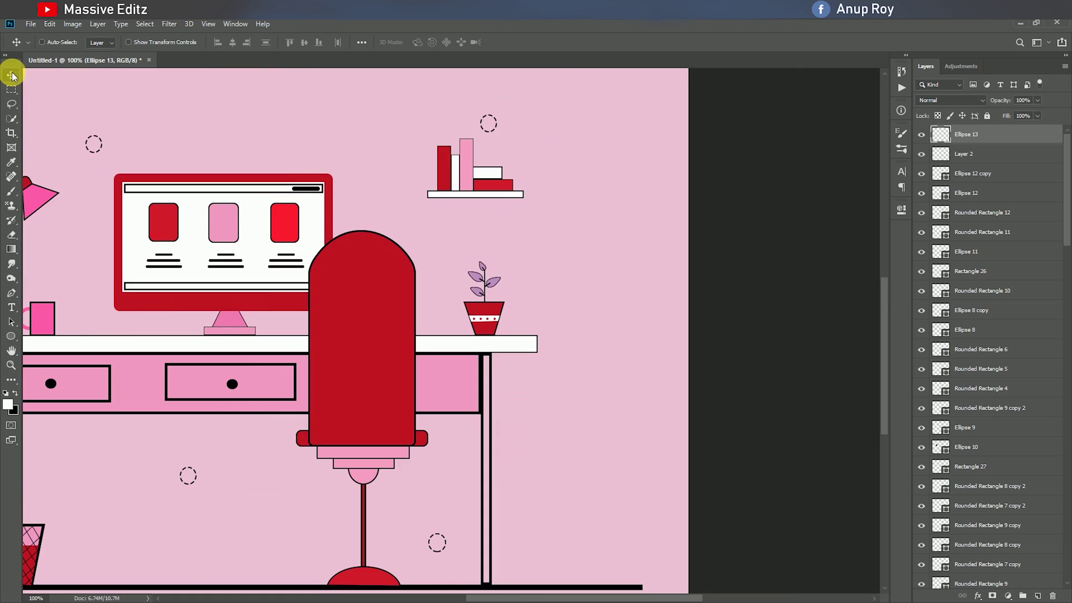